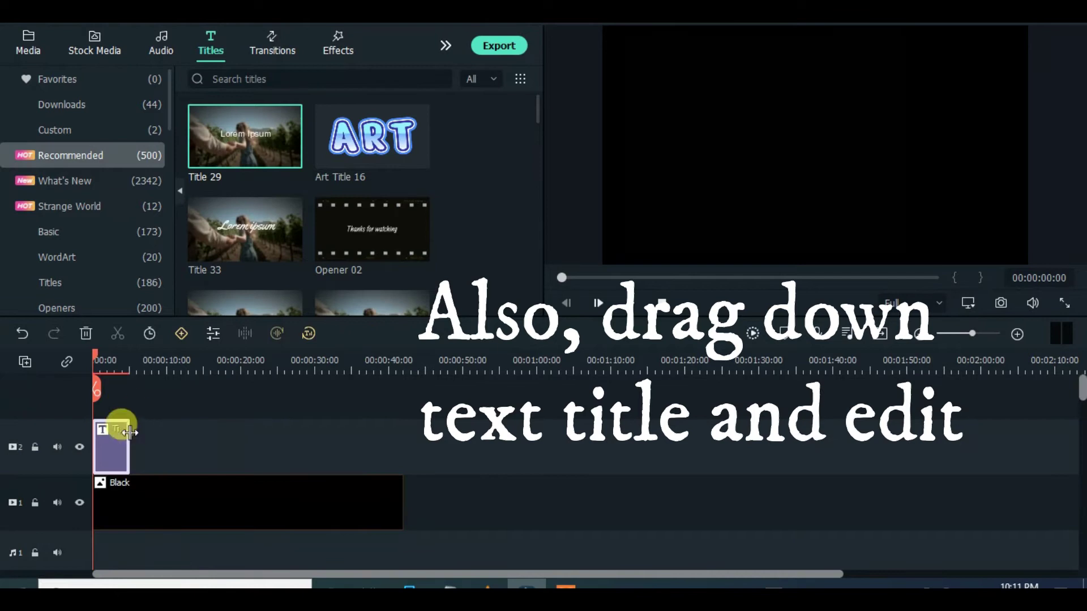
Extend the Title 29 clip to the length of the Black clip and open it in the advanced text editor
click(286, 454)
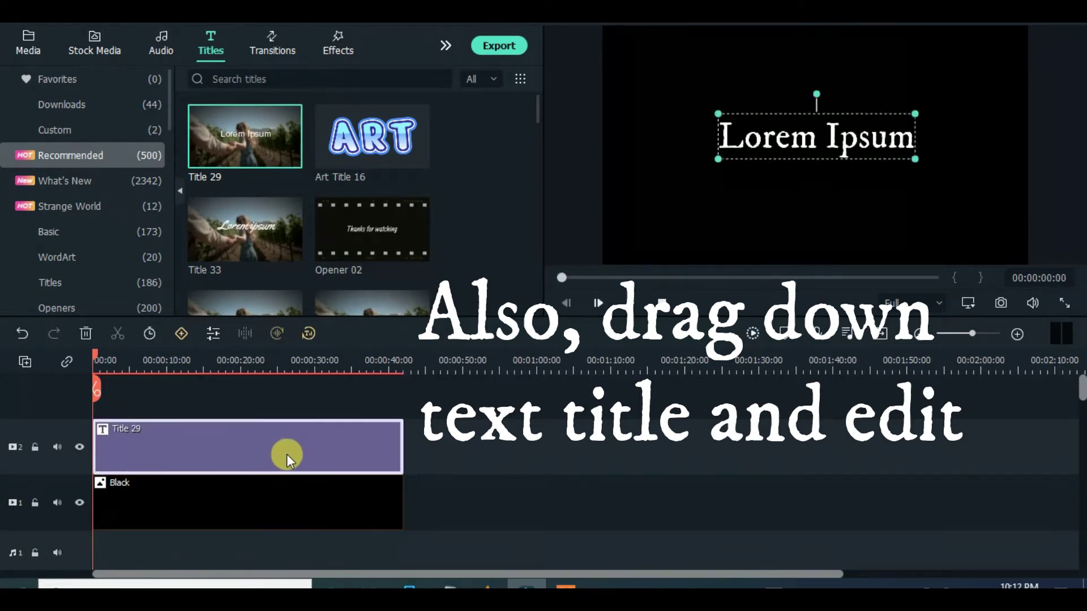
double_click(286, 454)
click(507, 300)
double_click(262, 441)
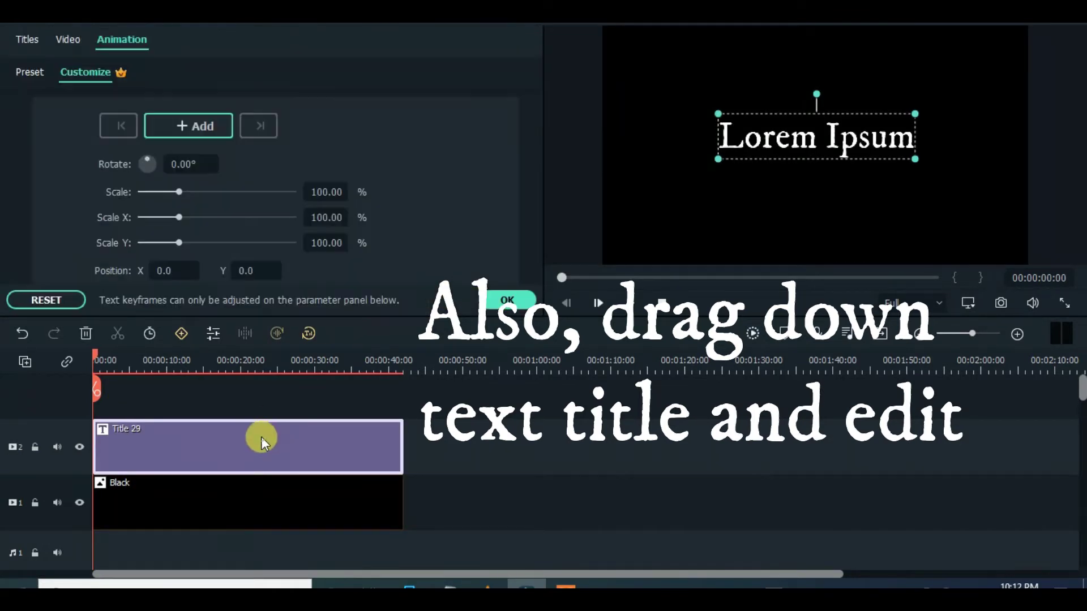
click(28, 41)
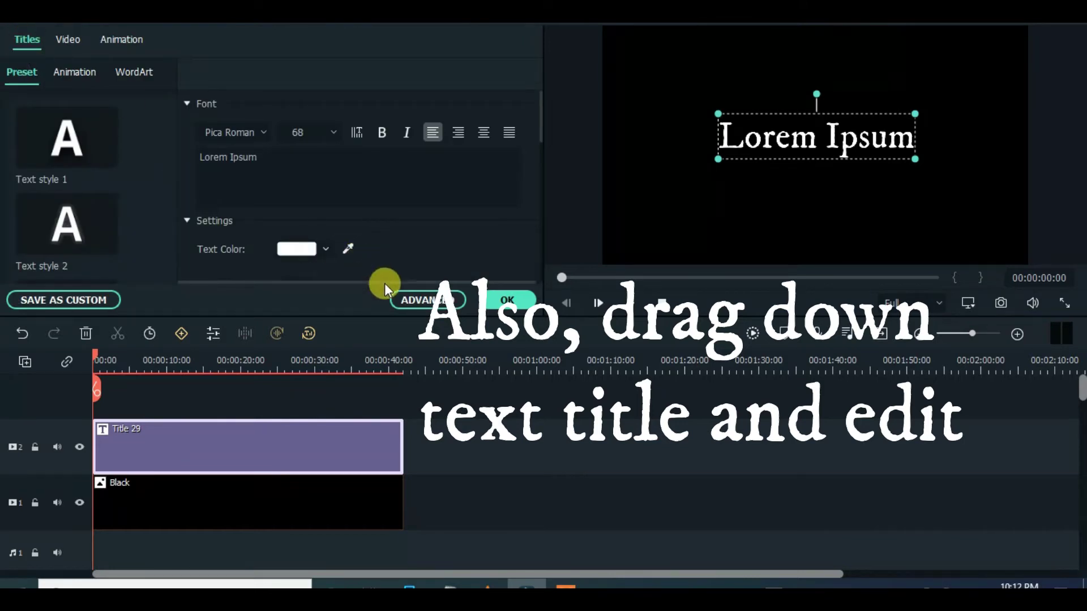
click(412, 299)
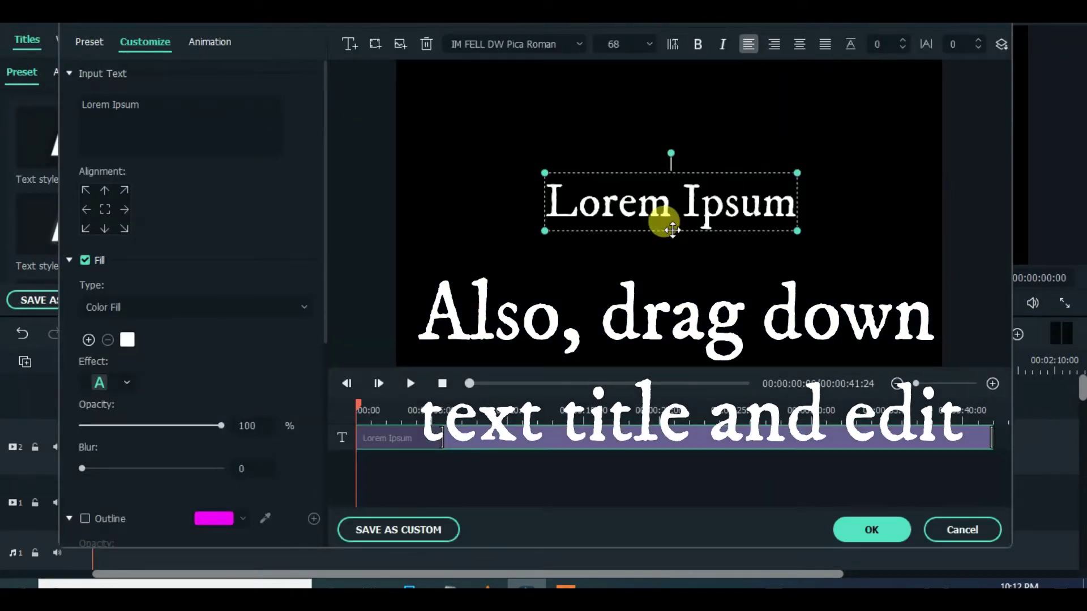
Move the title text to the upper part of the frame and replace Lorem Ipsum with MUSIC
drag(659, 223, 672, 146)
click(211, 122)
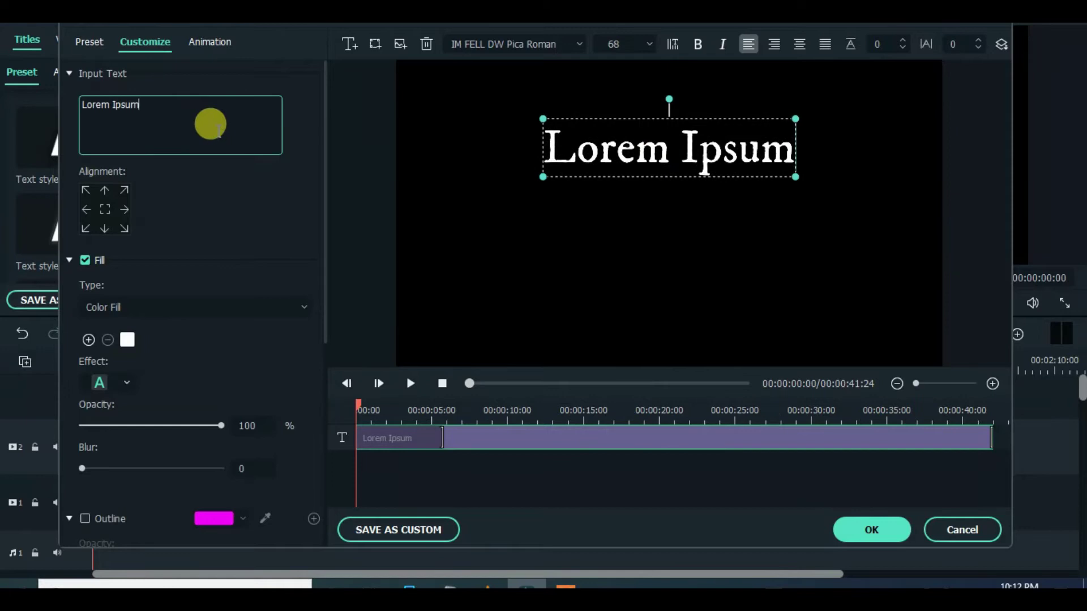
key(BackSpace)
key(BackSpace)
key(BackSpace)
key(BackSpace)
key(BackSpace)
key(BackSpace)
key(BackSpace)
key(BackSpace)
key(BackSpace)
key(BackSpace)
key(BackSpace)
text(NUSIC)
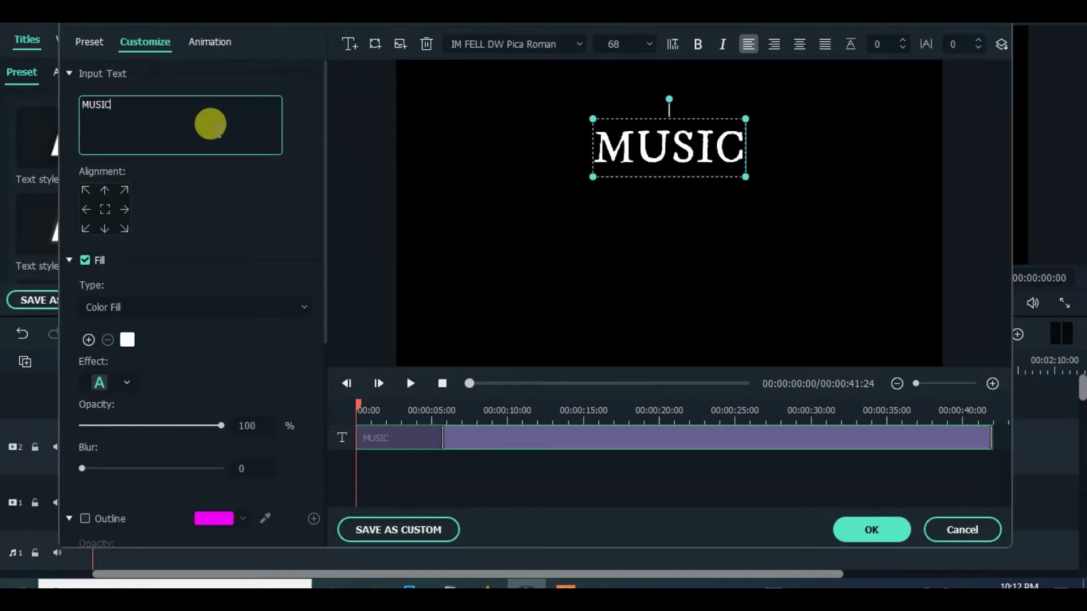
Set the MUSIC text's font to YouSheBiaoTiHei and its size to 150
click(492, 44)
drag(562, 44, 461, 43)
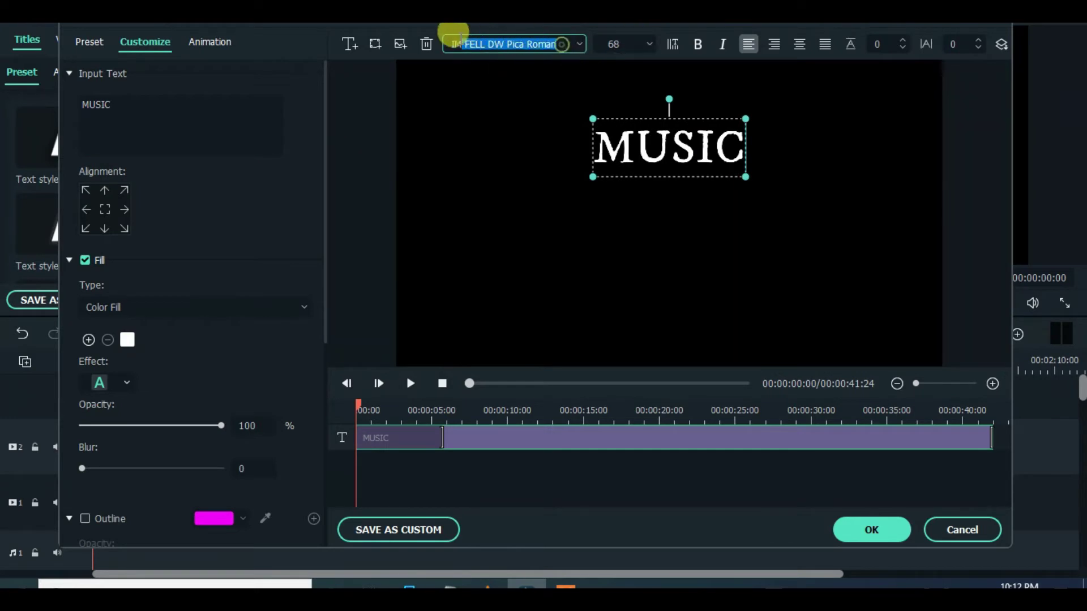
text(YOuSheBiaoTiHei)
key(Return)
click(648, 46)
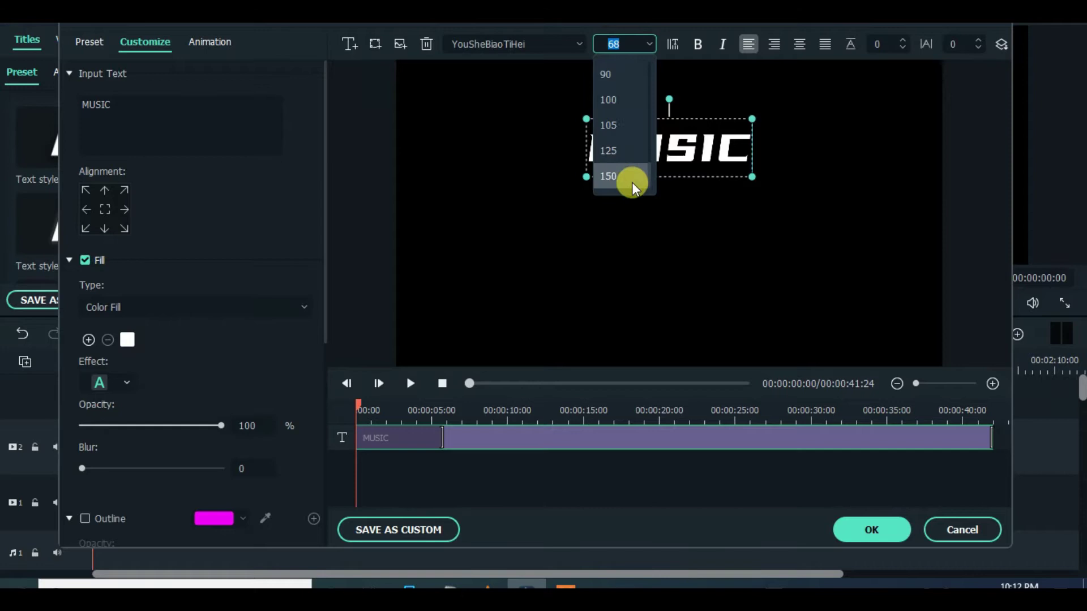
click(614, 174)
Tighten the MUSIC text's letter spacing to -10 and enlarge it to size 161, centred in the upper half of the frame
drag(680, 151, 687, 136)
click(977, 46)
click(976, 47)
click(976, 48)
click(976, 47)
click(689, 216)
click(491, 212)
drag(498, 221, 473, 231)
drag(532, 188, 553, 183)
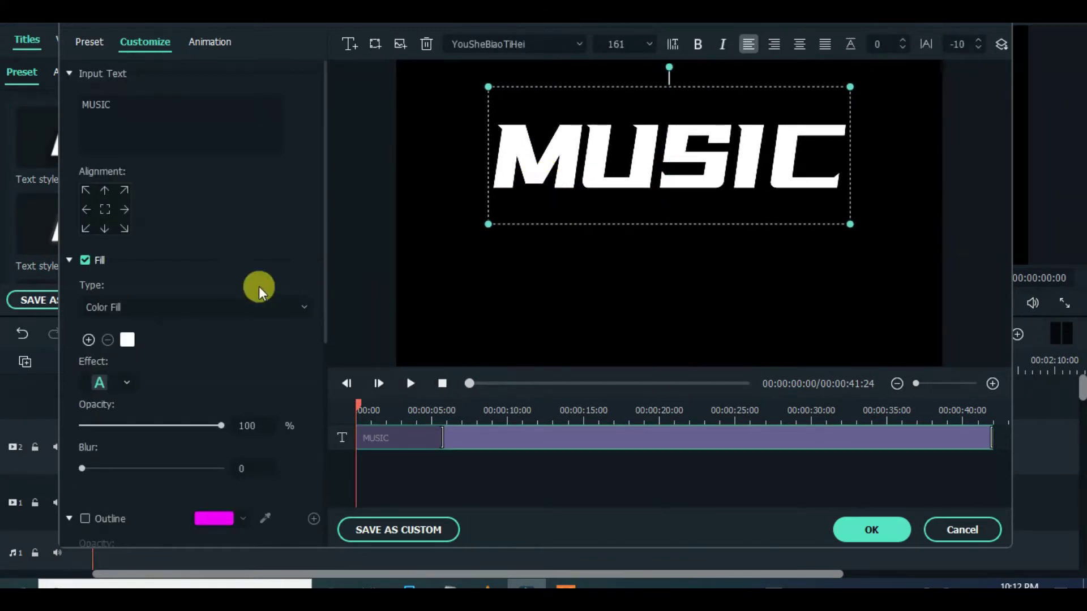
Change the MUSIC text's color fill to bright green
drag(322, 212, 317, 260)
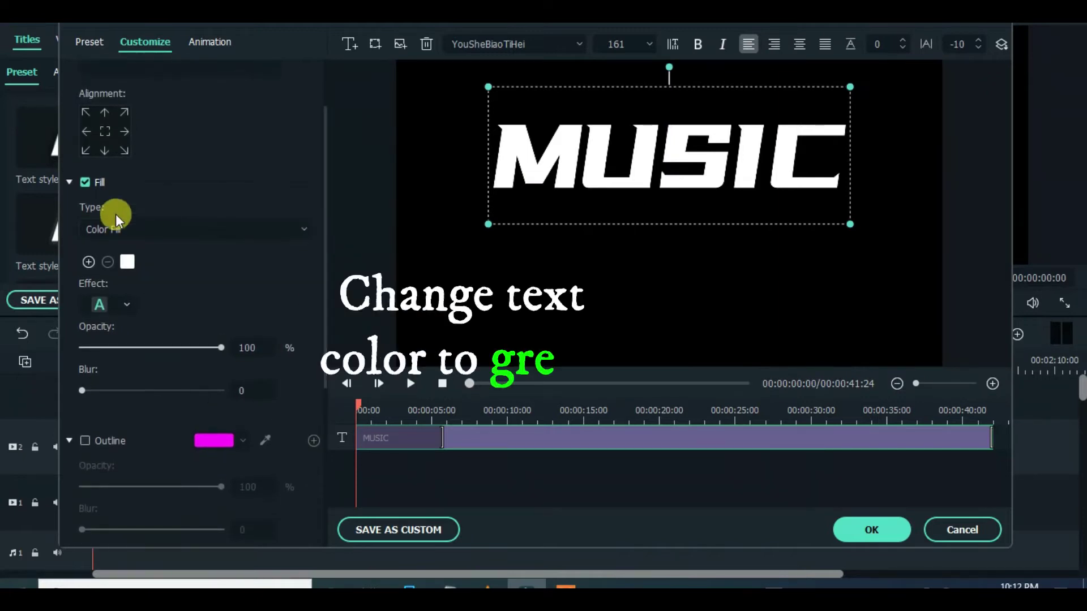
click(139, 263)
click(158, 368)
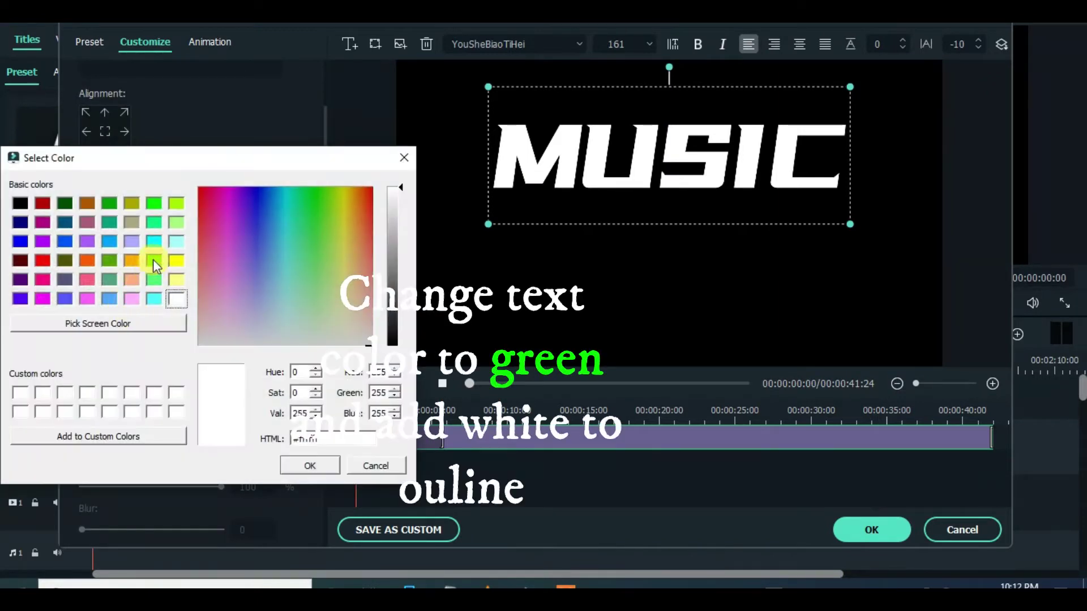
click(152, 202)
click(294, 463)
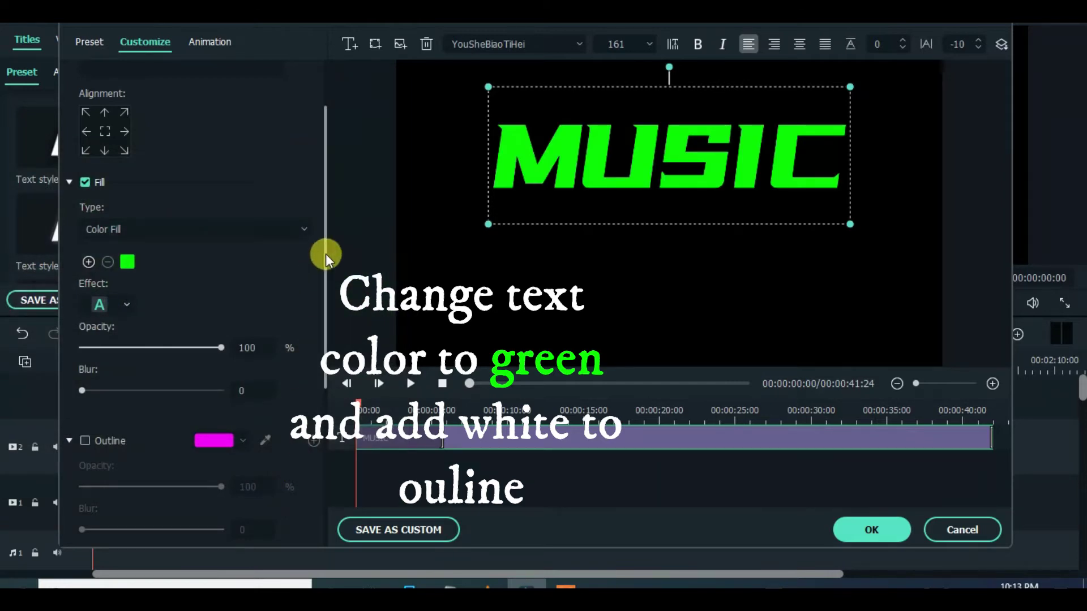
Add a white outline with thickness 6 to the MUSIC text and apply the No Animation preset
scroll(325, 254, down, 5)
click(85, 224)
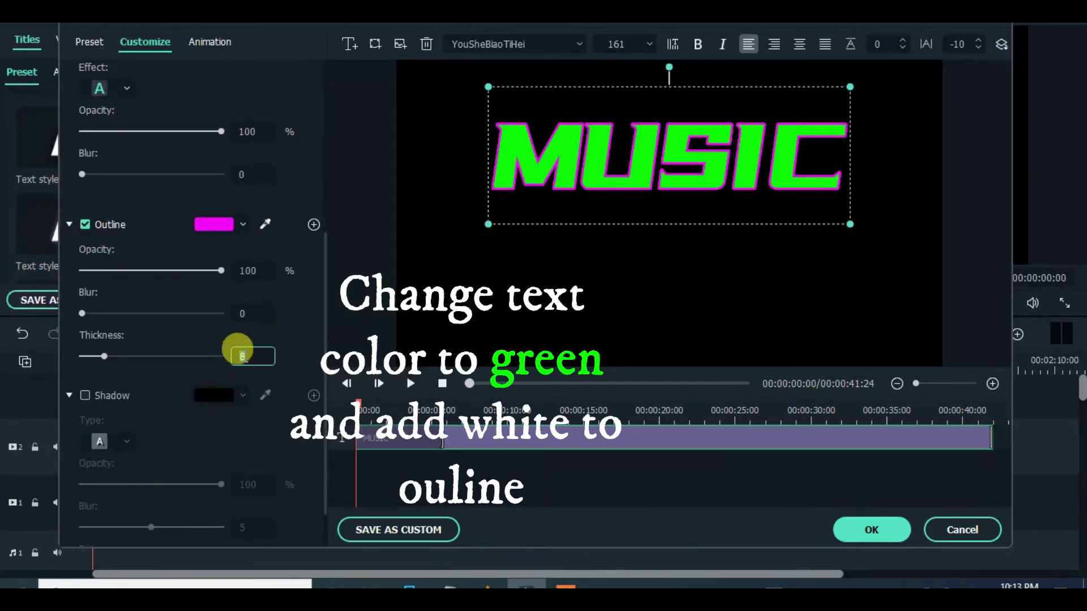
click(233, 233)
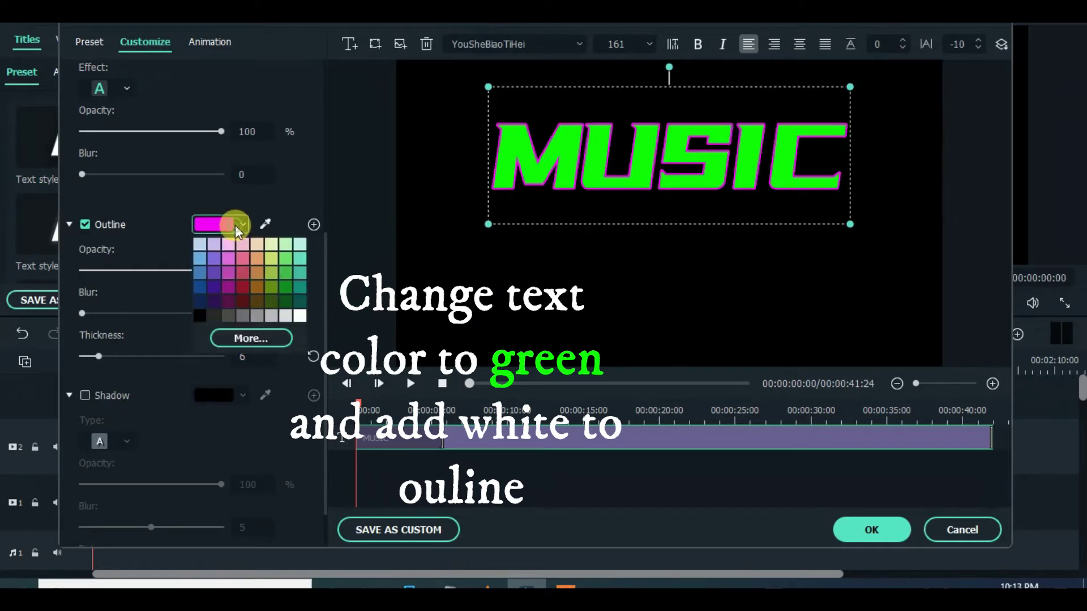
click(251, 337)
click(624, 407)
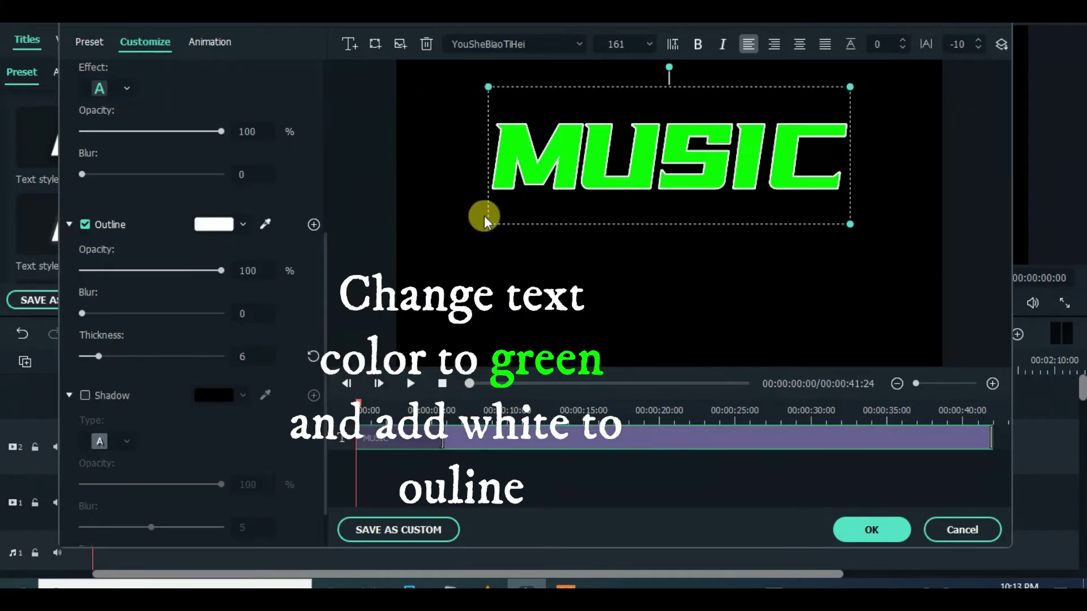
click(205, 50)
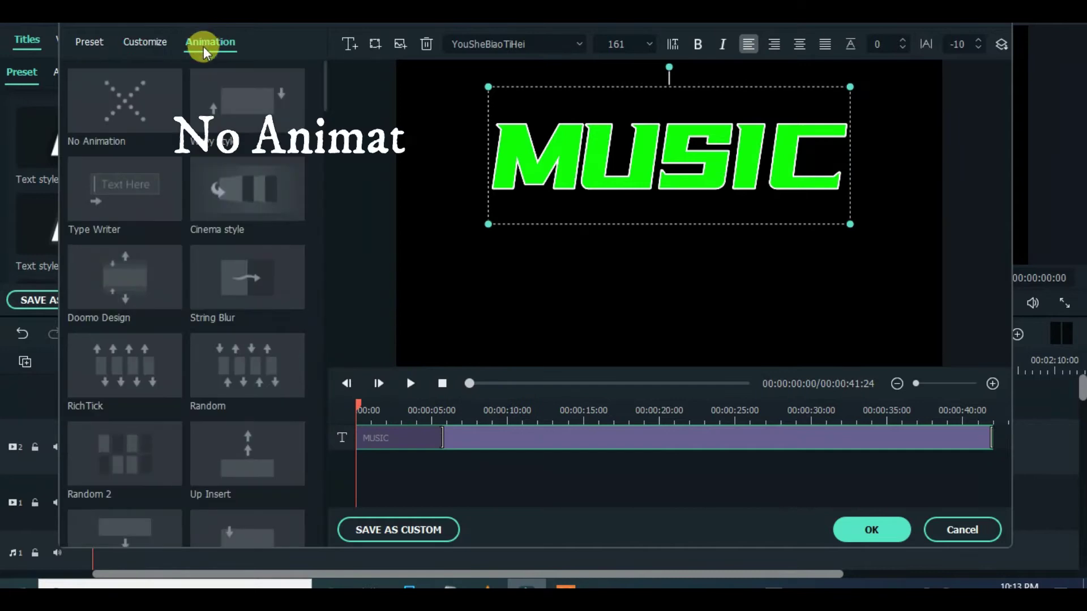
click(119, 100)
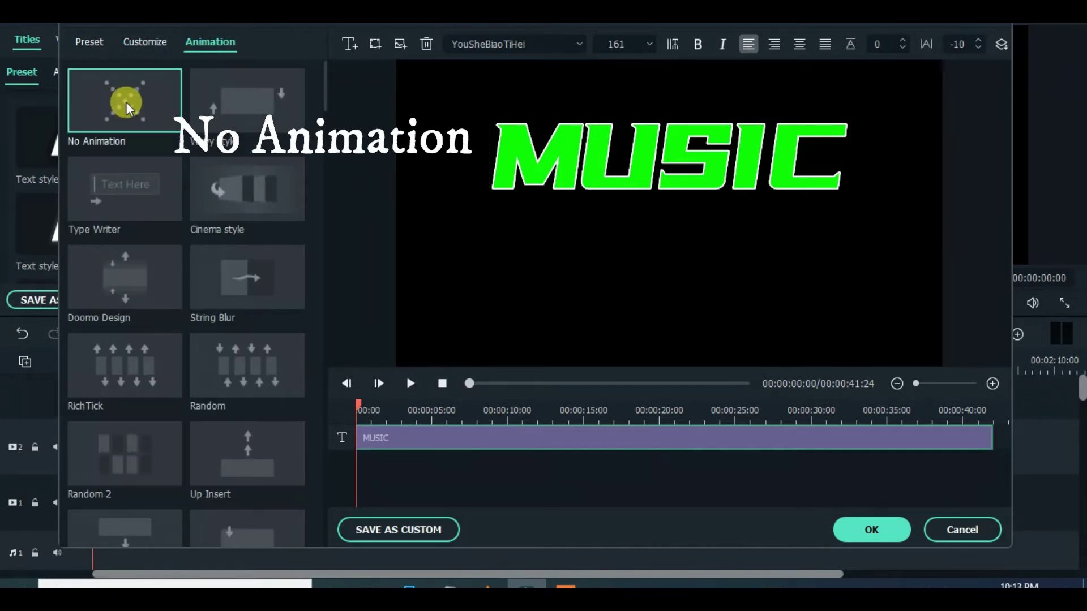
Add a line shape and stretch it horizontally below the MUSIC text to about the text's width
click(376, 49)
click(464, 166)
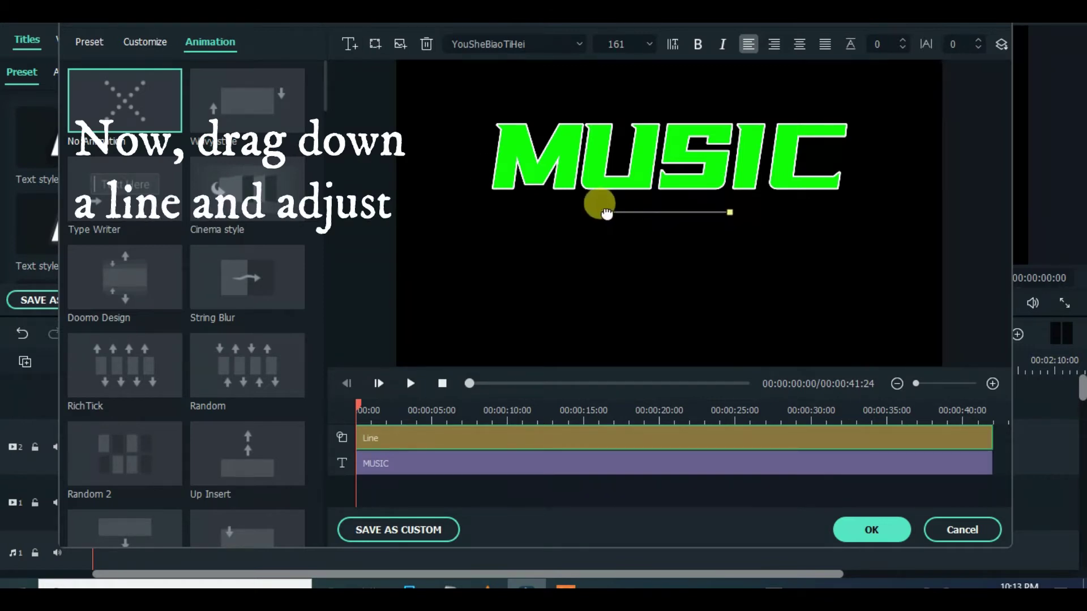
drag(606, 213, 509, 243)
drag(730, 212, 827, 240)
drag(503, 243, 485, 240)
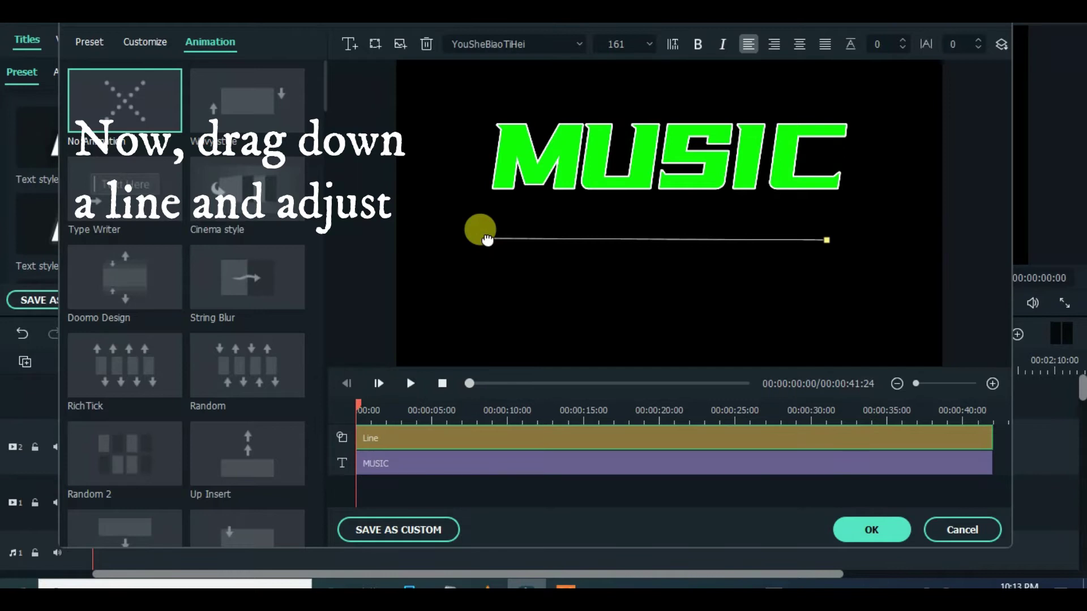
click(838, 263)
click(693, 240)
drag(685, 239, 692, 236)
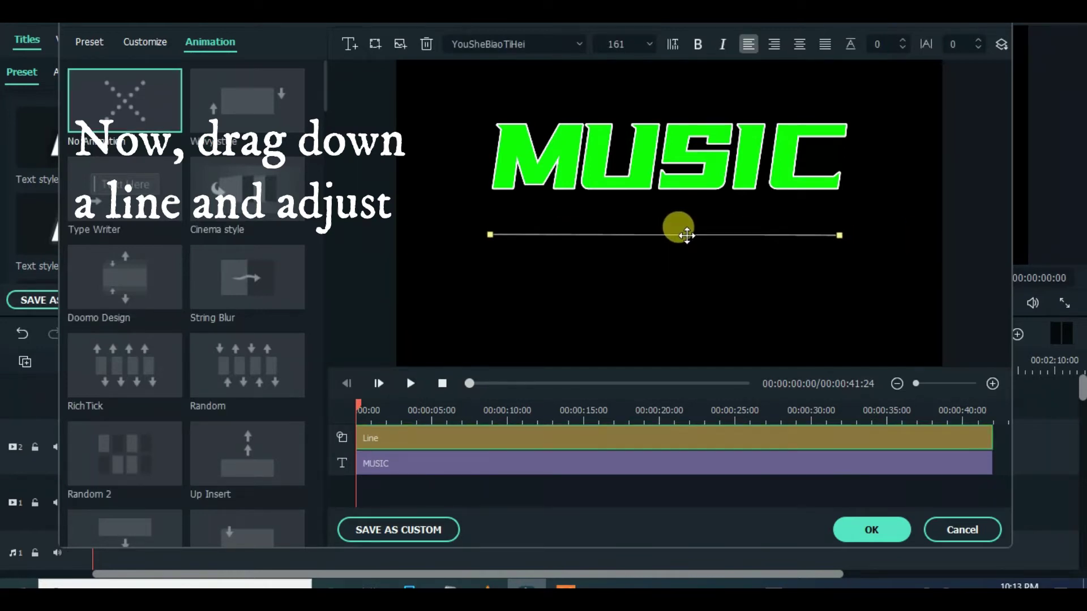
Set the line's border to 2 and deselect it
click(130, 44)
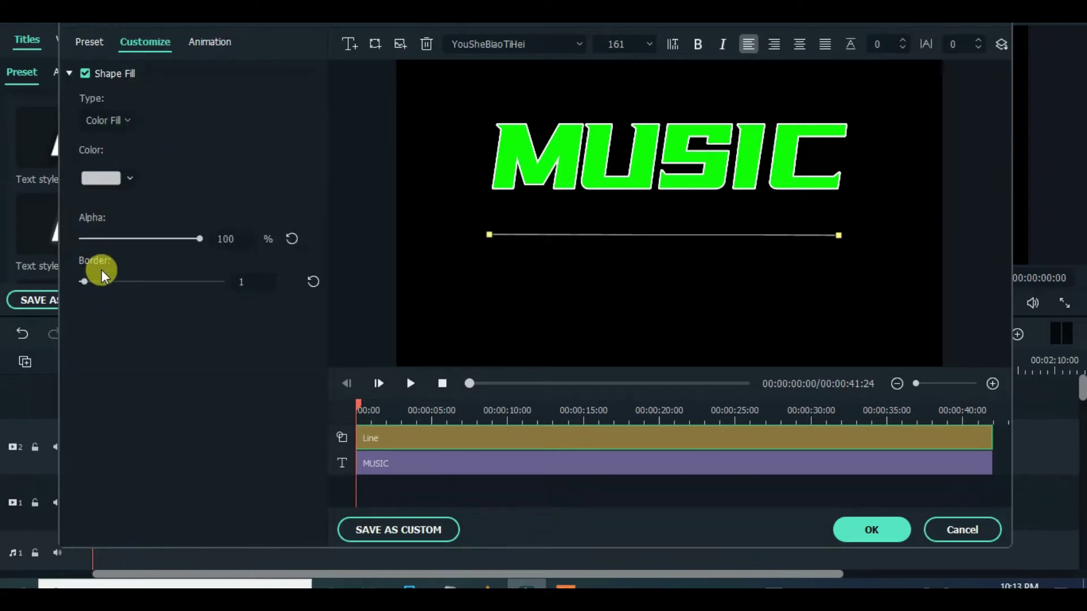
text(2)
key(Return)
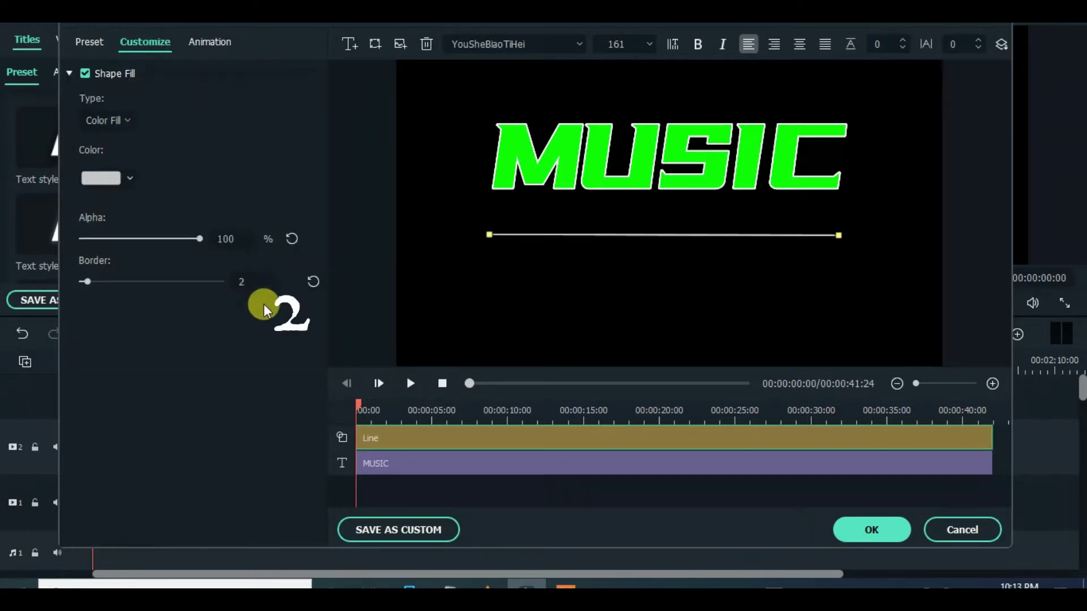
click(678, 275)
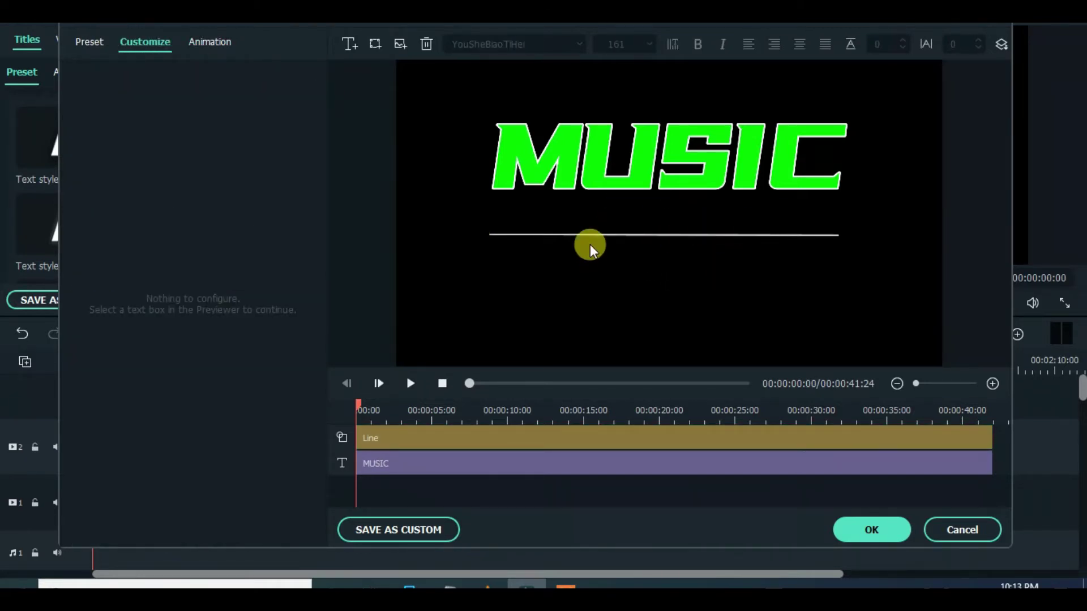
Add a triangle shape, rotate it to point left, and shrink it below the left part of the line
click(382, 47)
click(403, 129)
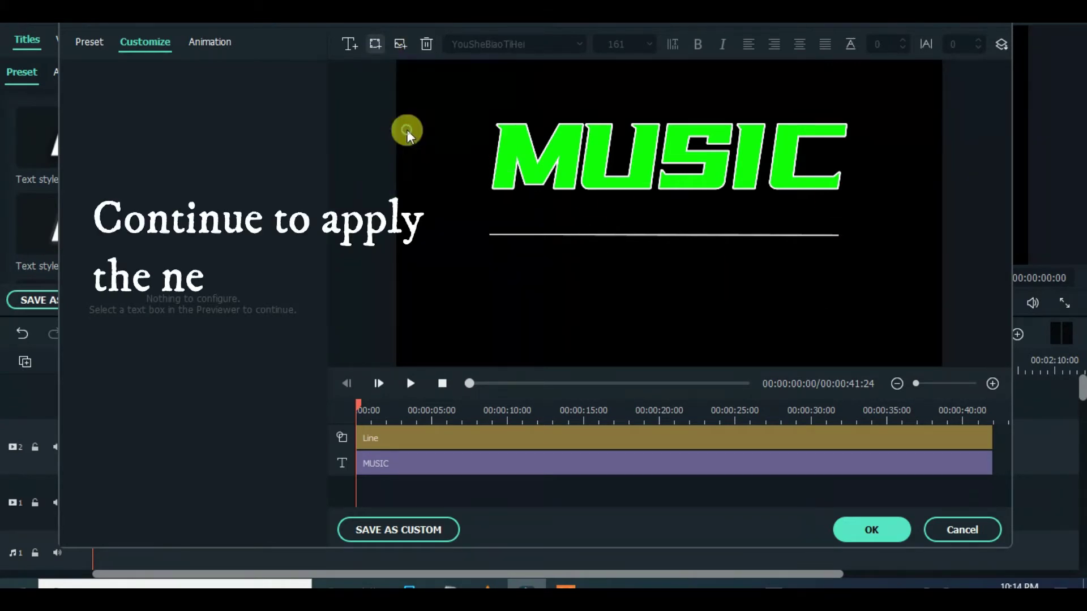
drag(664, 144, 592, 208)
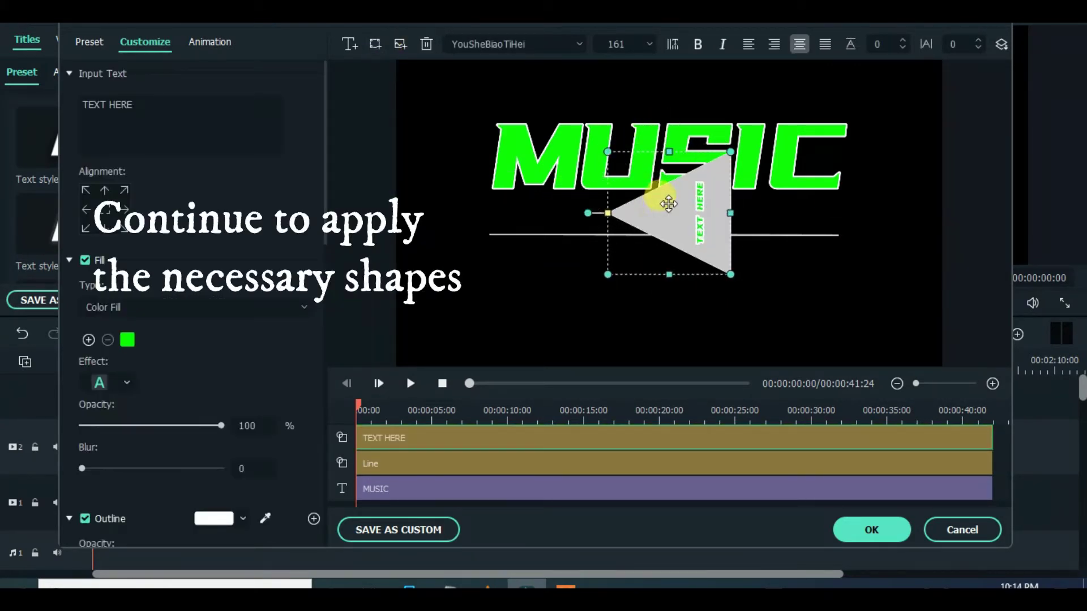
drag(668, 204, 549, 276)
drag(607, 233, 566, 272)
Clear the placeholder text from the left-pointing triangle and shrink the shape further
click(148, 101)
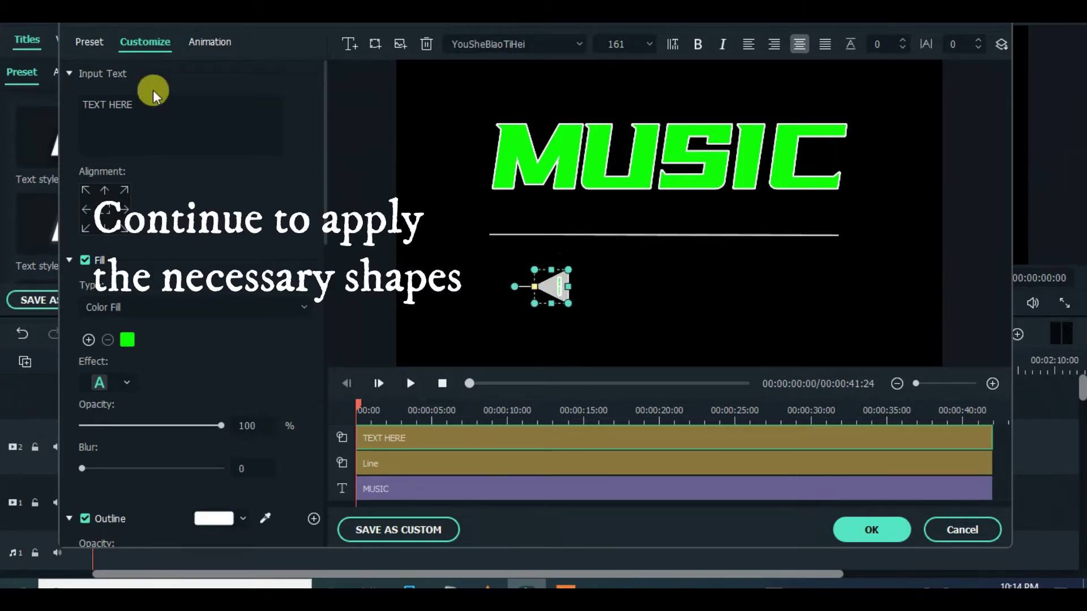
key(BackSpace)
key(BackSpace)
key(BackSpace)
key(BackSpace)
key(BackSpace)
key(BackSpace)
key(BackSpace)
drag(552, 277, 570, 279)
Set the left-pointing triangle's shape fill to bright green and adjust its position below the line
drag(325, 227, 310, 461)
click(131, 265)
click(138, 381)
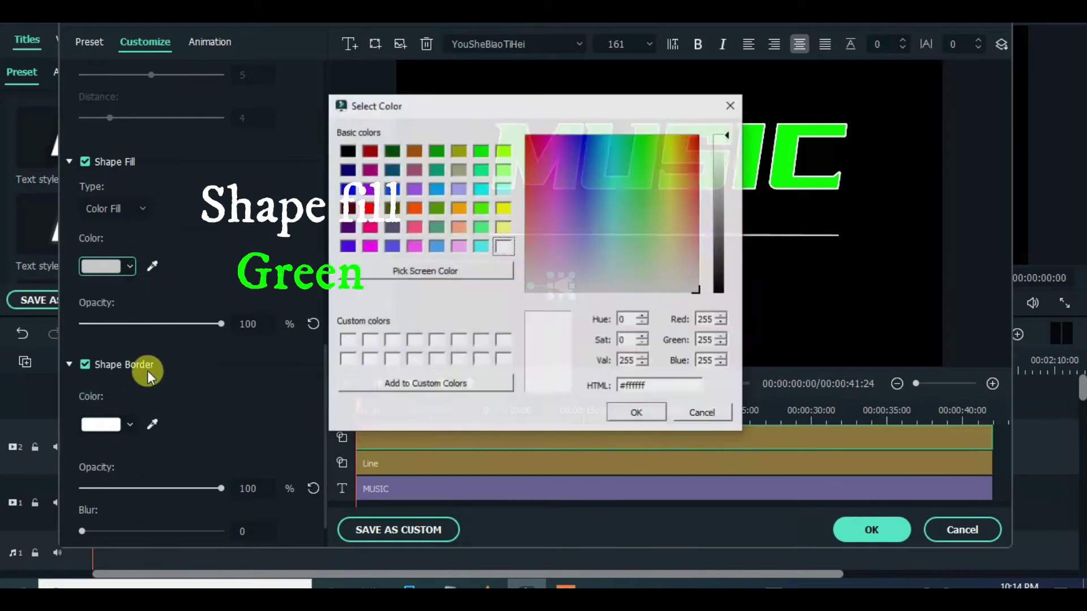
click(479, 157)
click(626, 411)
click(594, 307)
click(565, 283)
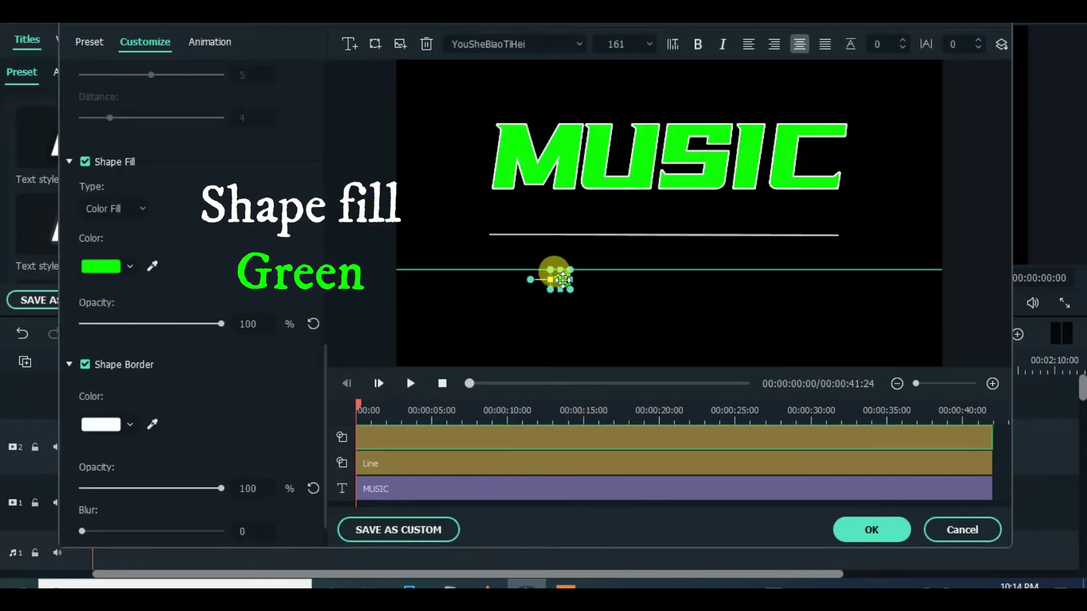
click(587, 298)
Add a second triangle shape, rotate it to point left, and clear its placeholder text
click(374, 44)
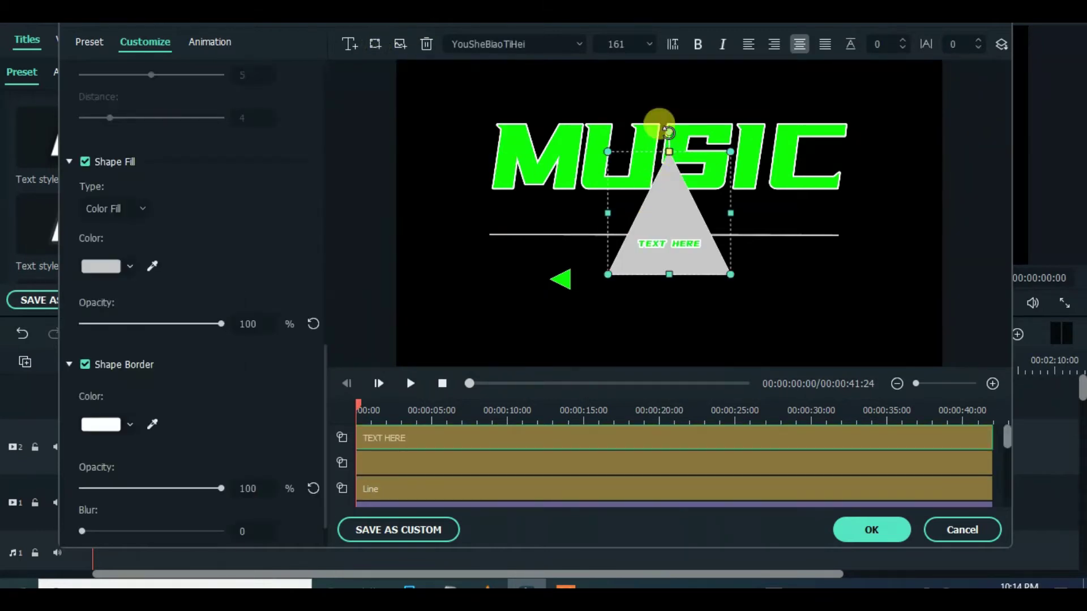
drag(660, 121, 595, 213)
drag(324, 348, 324, 62)
click(165, 109)
key(BackSpace)
Shrink the second triangle to match the first and place it directly beside it, forming a rewind symbol
drag(731, 148, 579, 281)
click(596, 283)
click(576, 278)
click(612, 280)
click(580, 270)
click(600, 274)
click(580, 272)
Set the second rewind triangle's shape fill to bright green and deselect it
drag(325, 166, 325, 459)
click(130, 248)
click(142, 357)
click(479, 152)
click(620, 415)
click(599, 295)
click(578, 279)
click(613, 288)
Add a third triangle shape right of the rewind symbol, clear its placeholder text, and rotate it to point right
click(378, 46)
click(403, 134)
drag(673, 192, 721, 234)
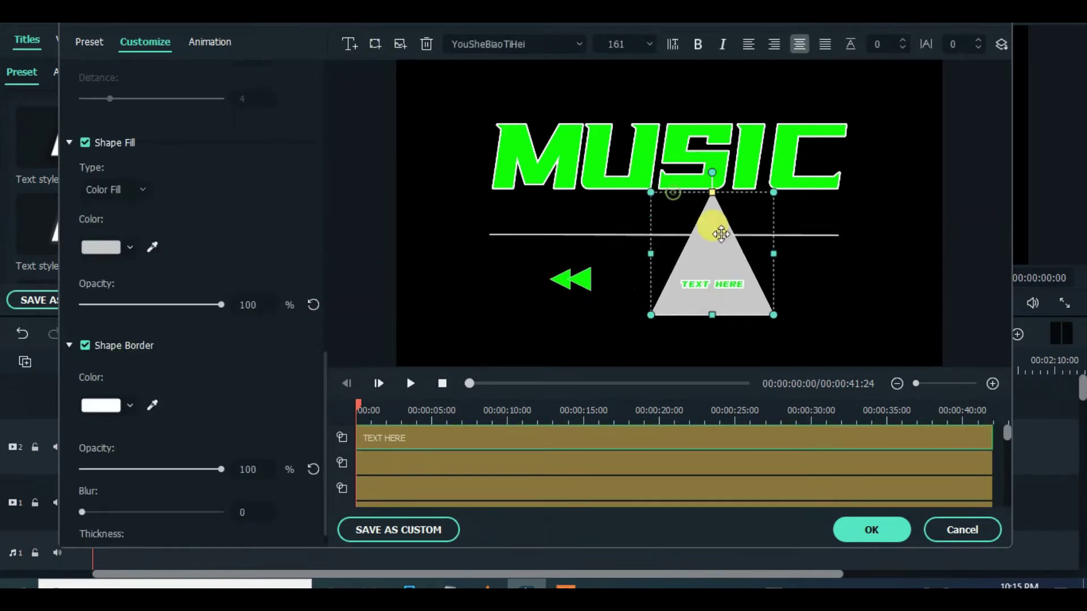
drag(323, 359, 313, 61)
click(150, 102)
key(ctrl+a)
key(BackSpace)
drag(720, 171, 781, 255)
Shrink the right-pointing triangle to the rewind triangles' size and align it with them below the line
drag(780, 191, 731, 280)
click(701, 283)
click(746, 298)
click(726, 290)
Set the right-pointing triangle's shape fill to bright green and deselect it
drag(323, 226, 304, 545)
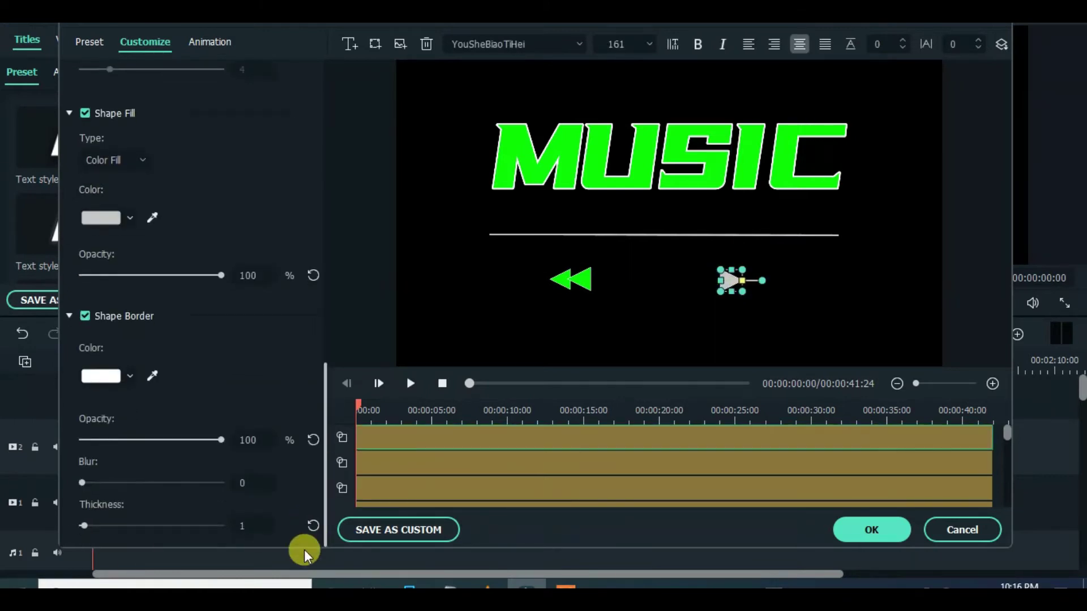
click(132, 218)
click(137, 331)
click(480, 153)
click(635, 412)
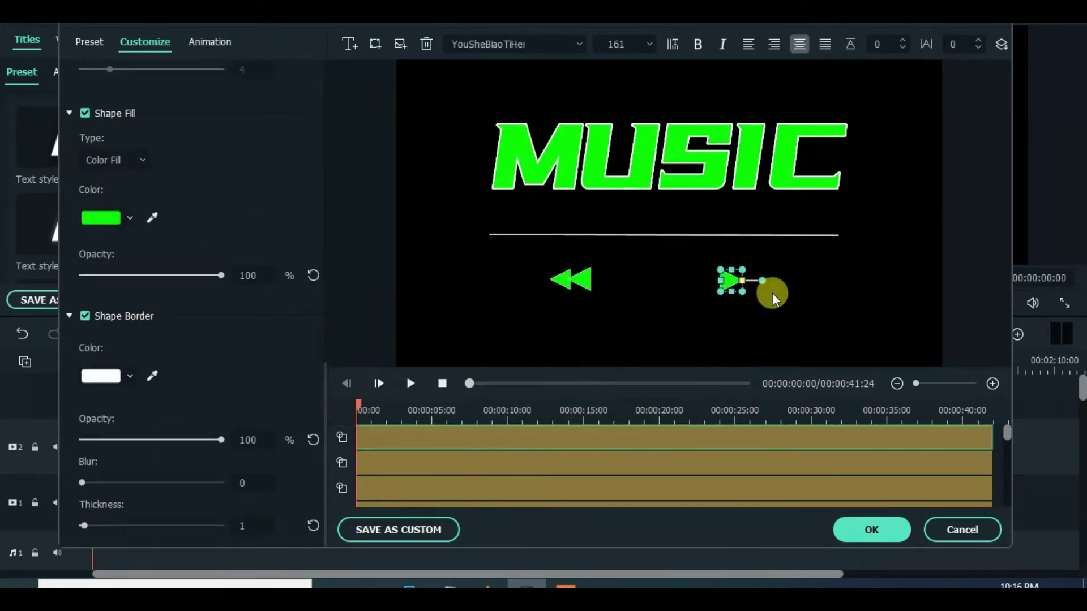
click(772, 294)
Add a fourth triangle shape, rotate it to point right, and shrink it beside the first right-pointing triangle
click(375, 45)
click(388, 127)
drag(668, 136, 751, 214)
drag(727, 152, 706, 279)
Clear the placeholder text from the fourth triangle
drag(327, 376, 323, 71)
click(160, 115)
drag(124, 104, 76, 90)
key(BackSpace)
Set the fourth triangle's shape fill to bright green (#00ff00)
drag(326, 176, 318, 501)
click(129, 217)
click(136, 332)
click(483, 151)
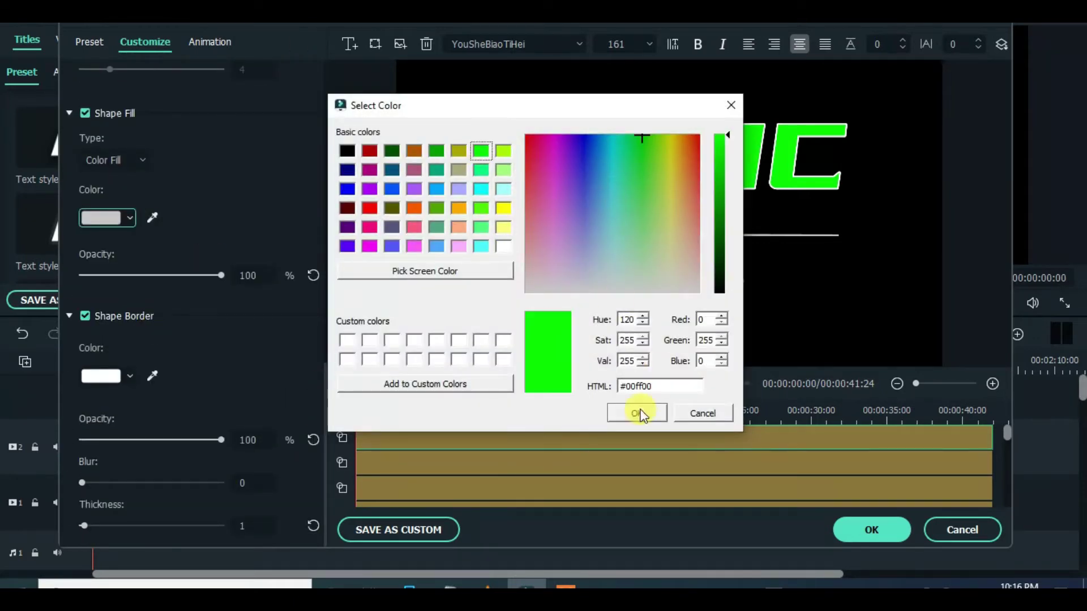
click(636, 412)
Reposition the two right-pointing triangles slightly farther right so they form a fast-forward symbol mirroring the rewind symbol
click(740, 306)
click(695, 288)
click(707, 293)
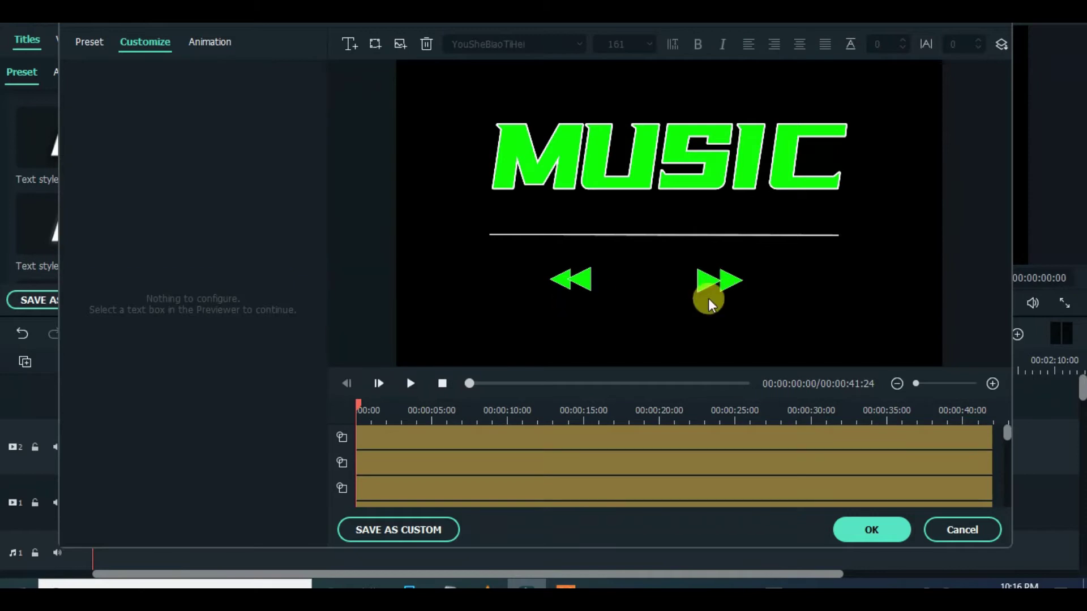
mouse_move(728, 282)
mouse_down()
mouse_move(698, 274)
mouse_move(725, 282)
mouse_up()
click(752, 296)
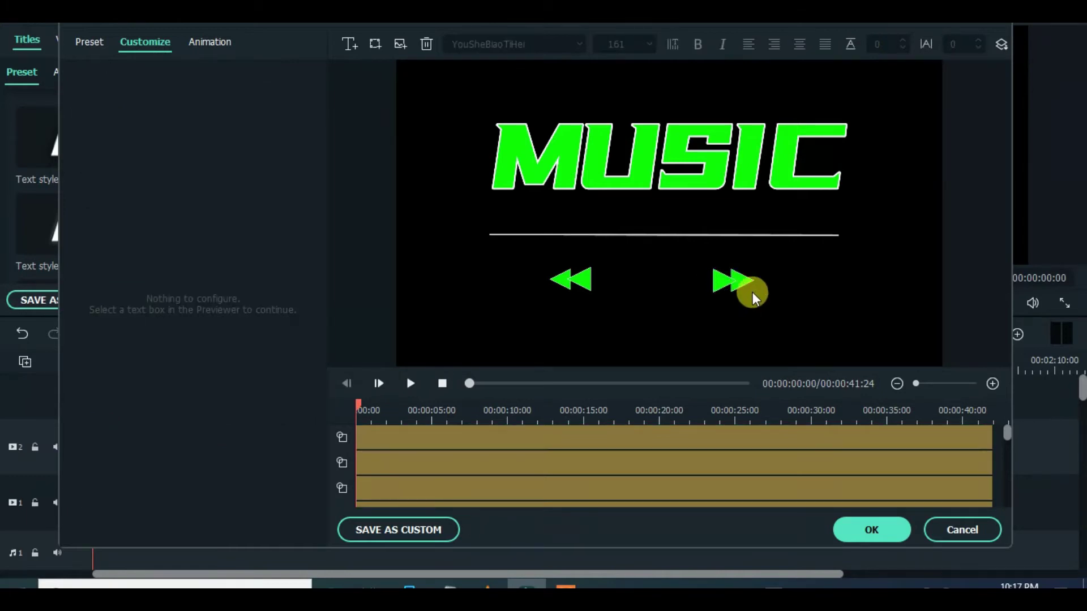
Add a circle shape, shrink it, and place it below the line, midway between the rewind and fast-forward symbols
click(375, 45)
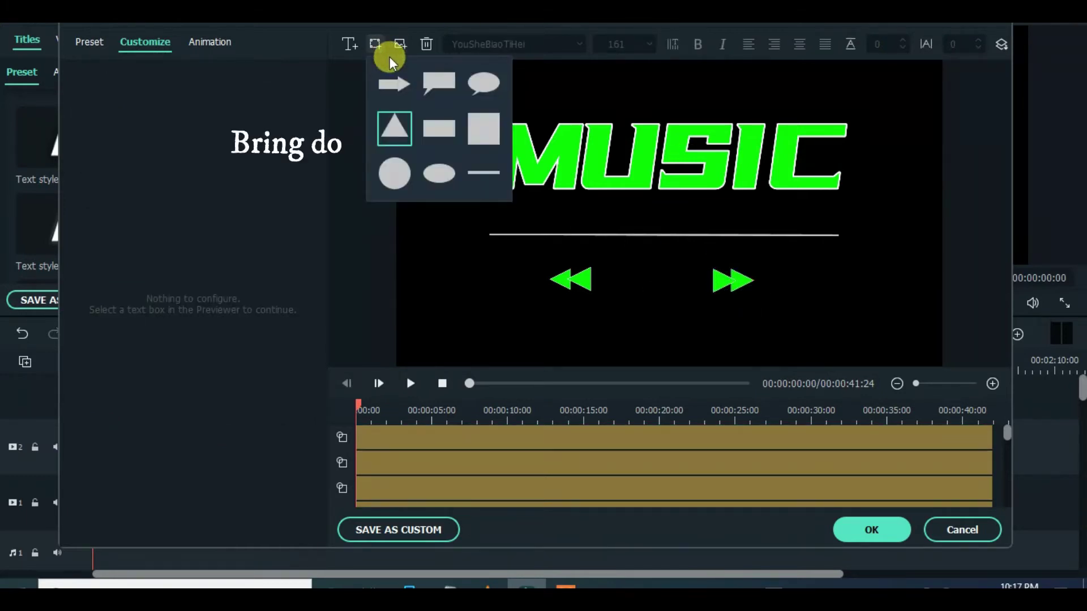
click(399, 181)
drag(721, 149, 664, 269)
drag(651, 276, 651, 273)
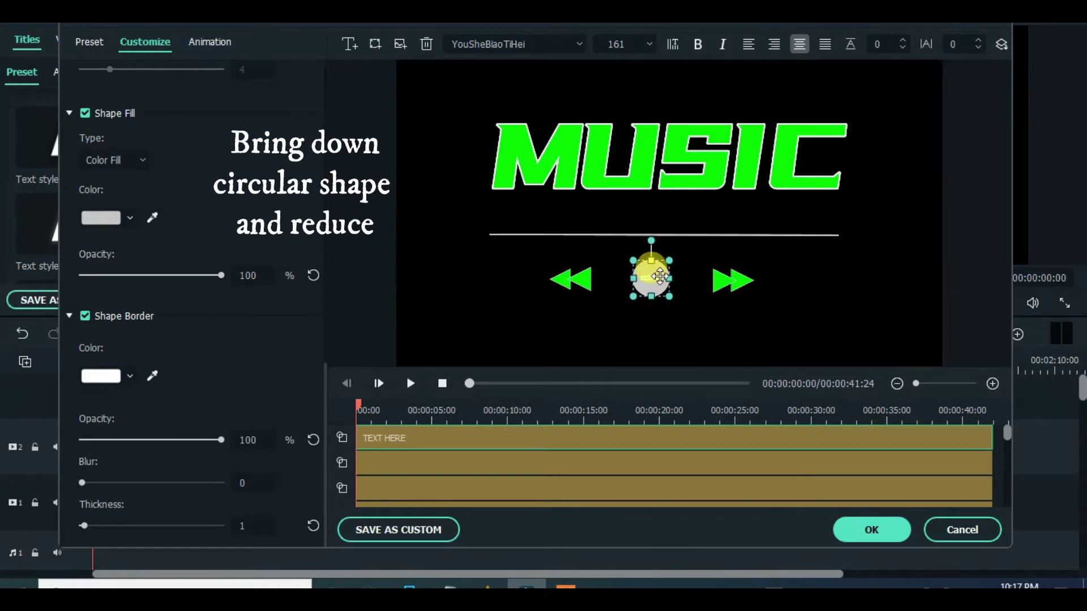
Clear the placeholder text from the circle between the rewind and fast-forward symbols
drag(319, 383, 317, 48)
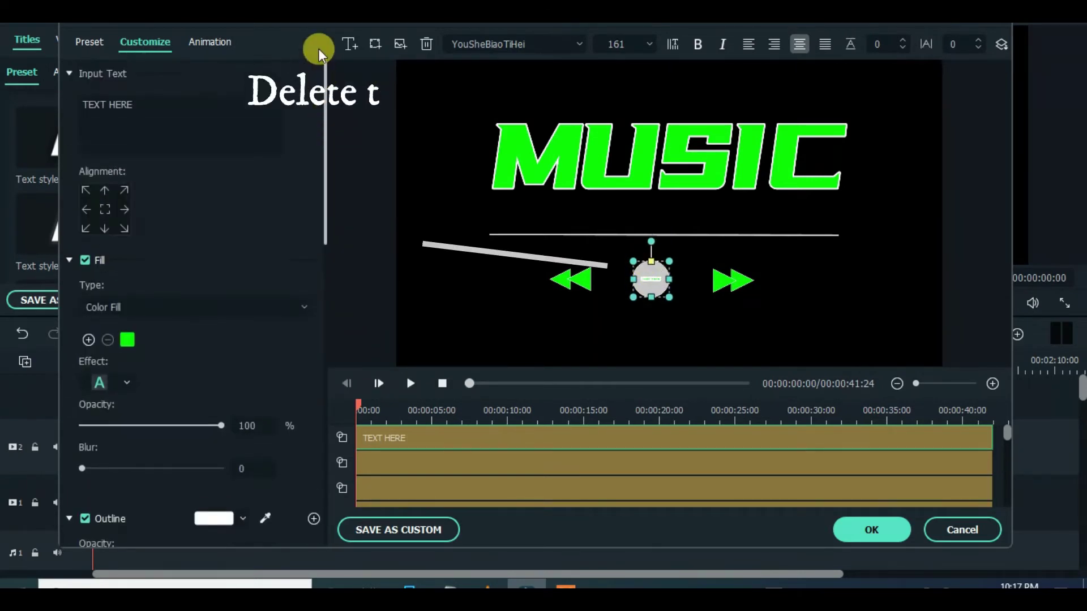
click(176, 107)
key(BackSpace)
key(BackSpace)
key(BackSpace)
key(BackSpace)
key(BackSpace)
key(BackSpace)
key(BackSpace)
key(BackSpace)
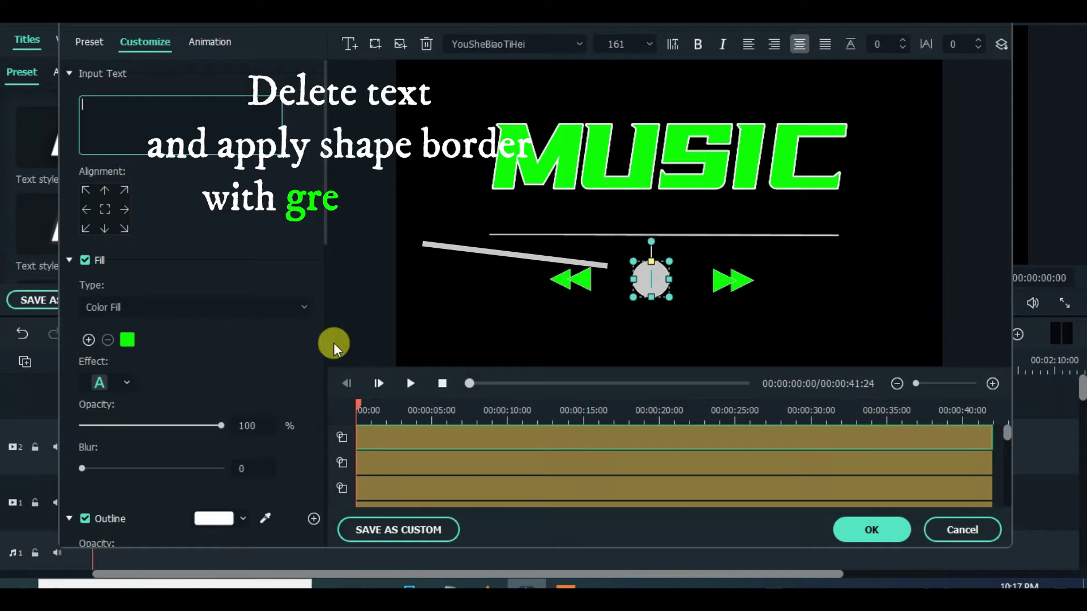
Turn off the circle's shape fill so only its border is drawn
click(96, 264)
scroll(308, 311, down, 5)
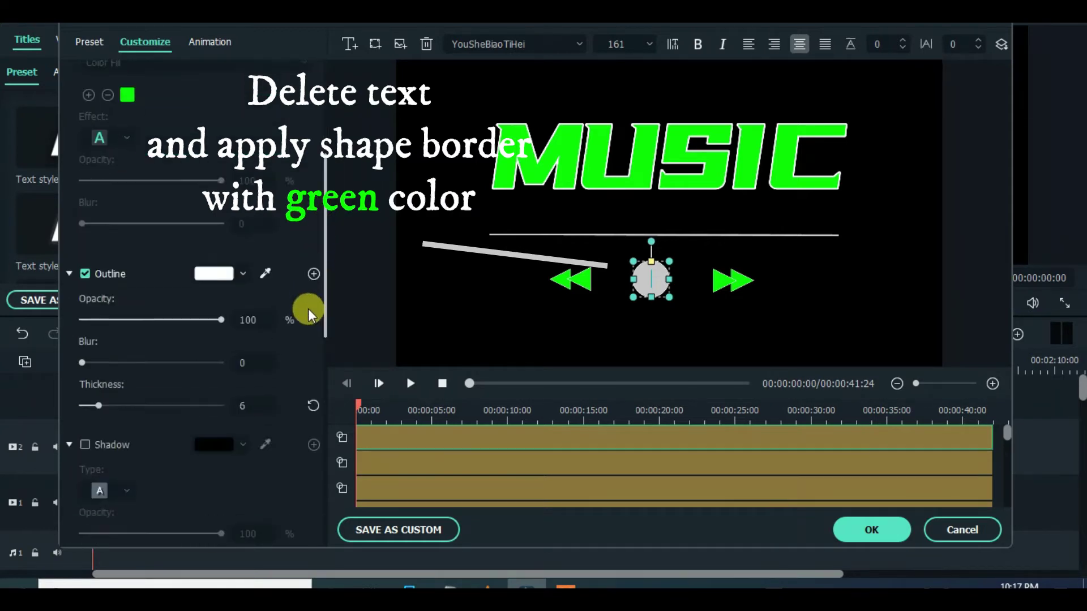
click(85, 226)
drag(321, 254, 315, 421)
click(87, 163)
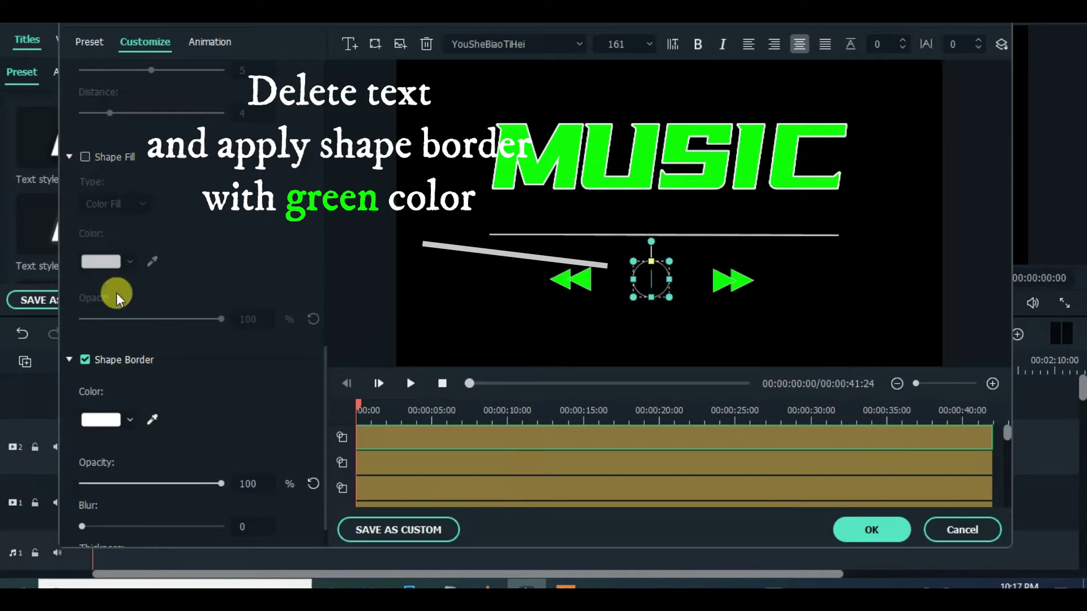
drag(325, 364, 323, 383)
Set the circle's shape border to bright green with a thickness of 5, and align it with the neighbouring symbols
click(129, 377)
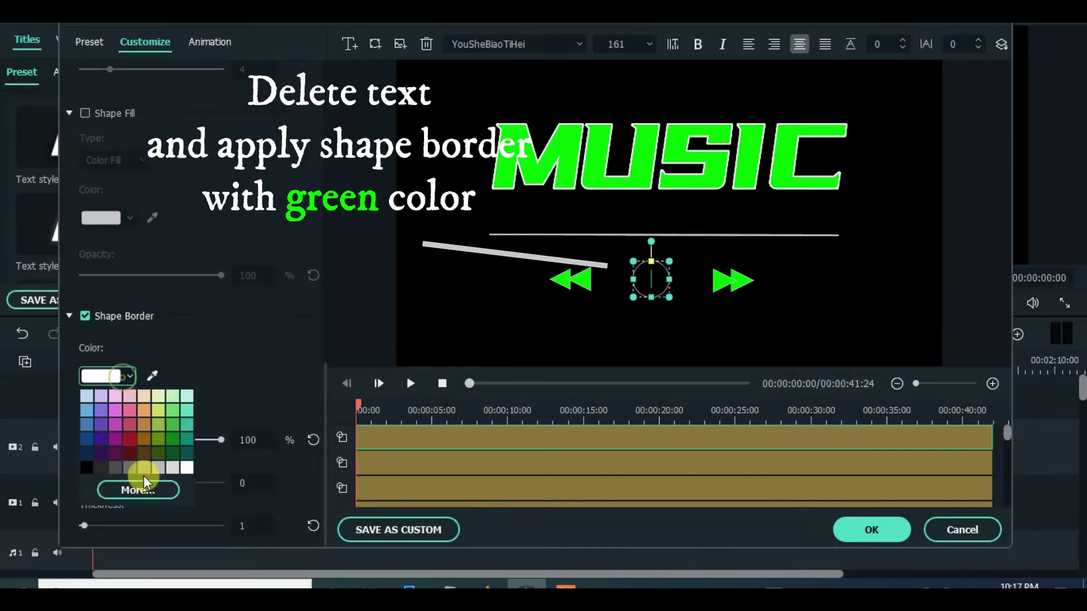
click(132, 485)
click(501, 172)
click(633, 412)
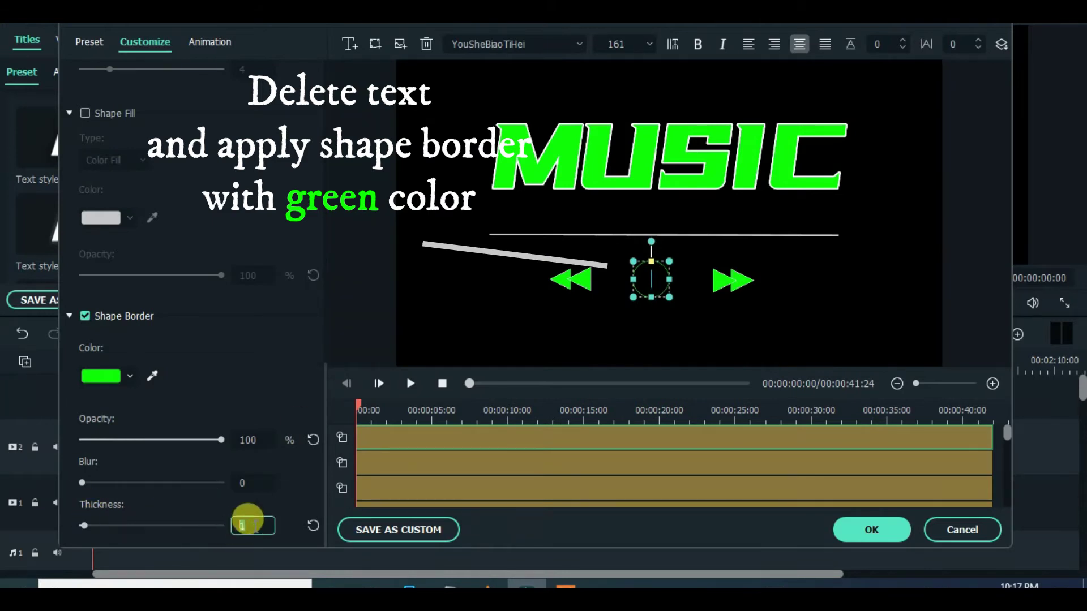
click(705, 320)
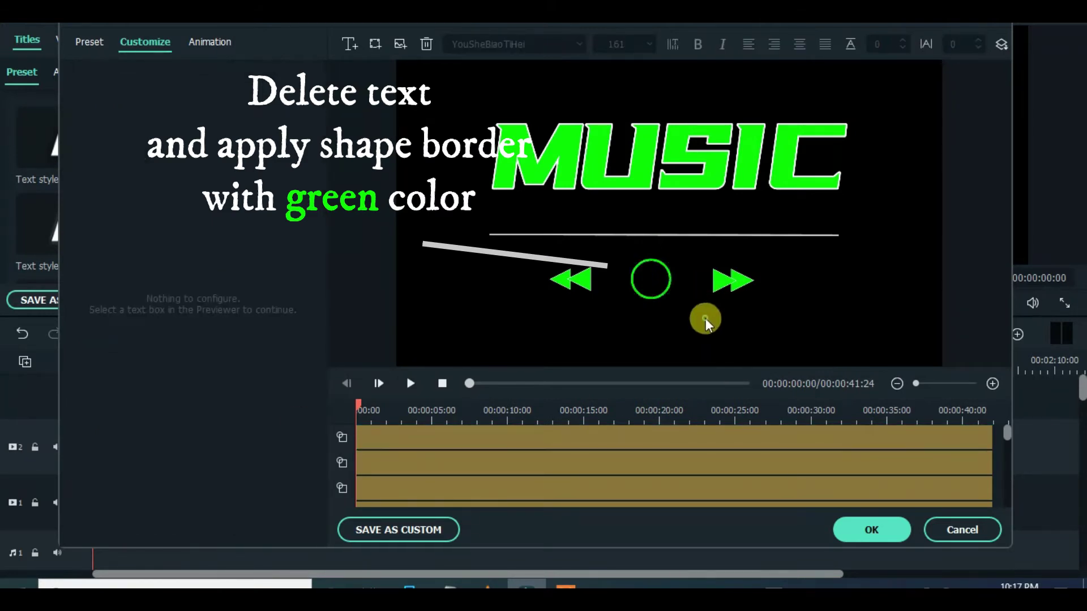
click(648, 277)
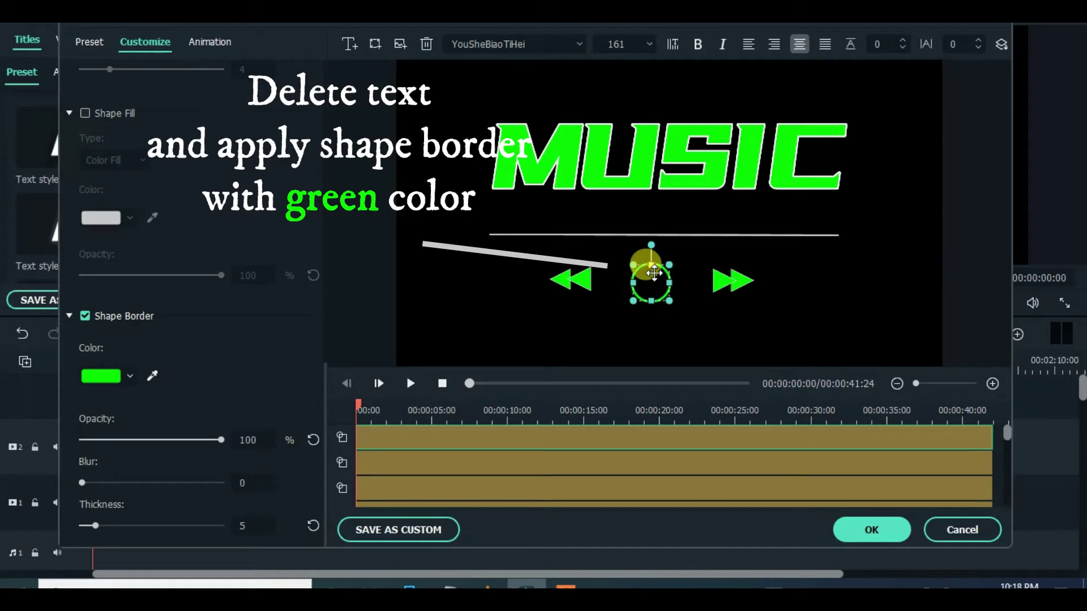
click(669, 313)
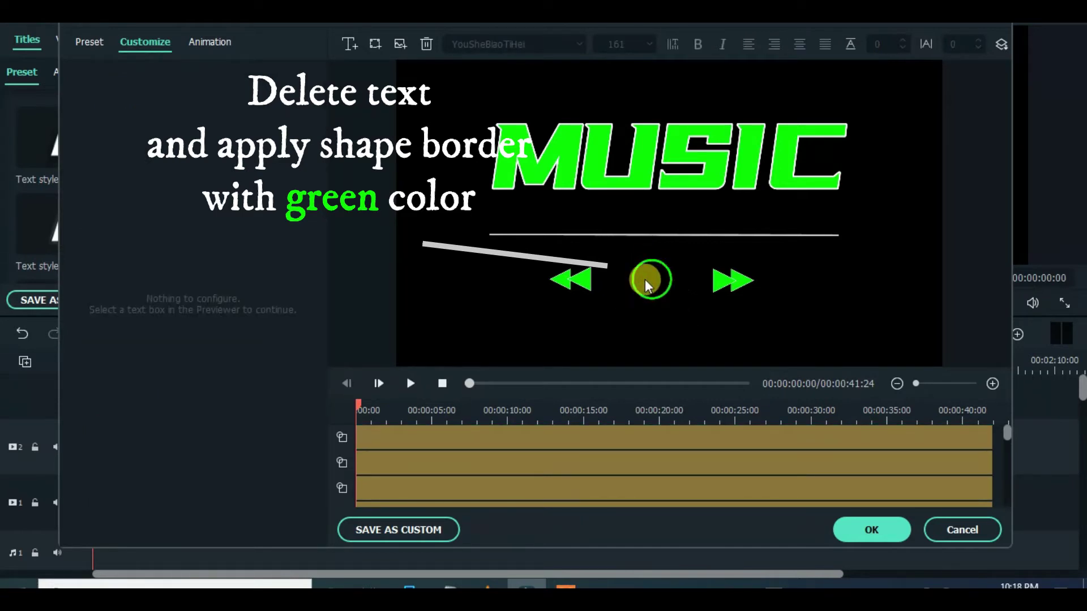
Add a new text box, shrink it to font size 70, and place it just above the progress line
click(350, 42)
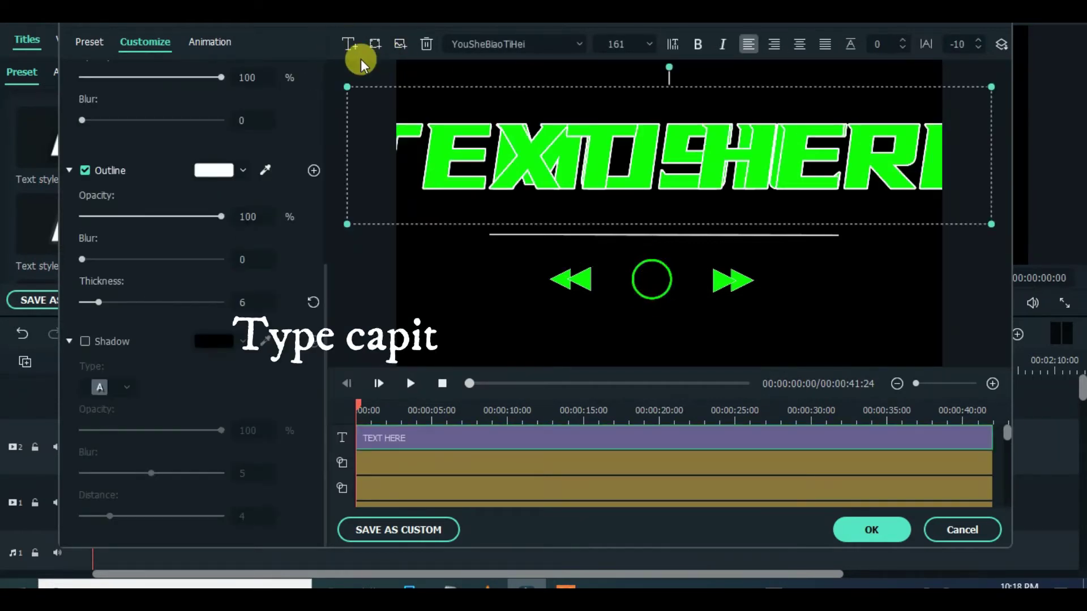
drag(1001, 147, 647, 233)
drag(531, 286, 678, 231)
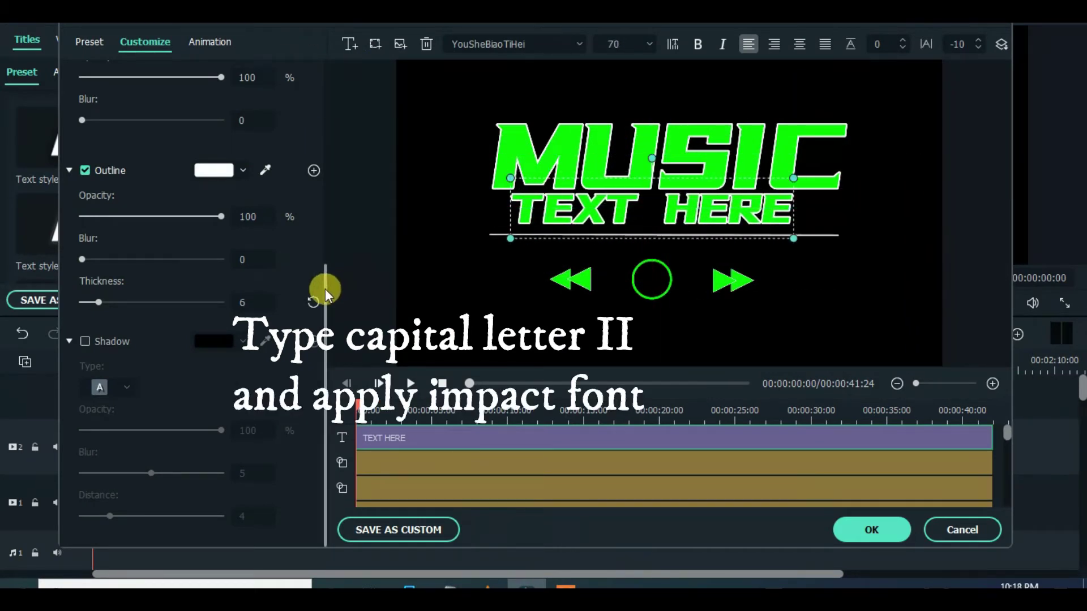
Replace the new text box's placeholder with "II" and set its font to Impact
scroll(316, 287, up, 10)
click(154, 105)
key(ctrl+a)
text(T)
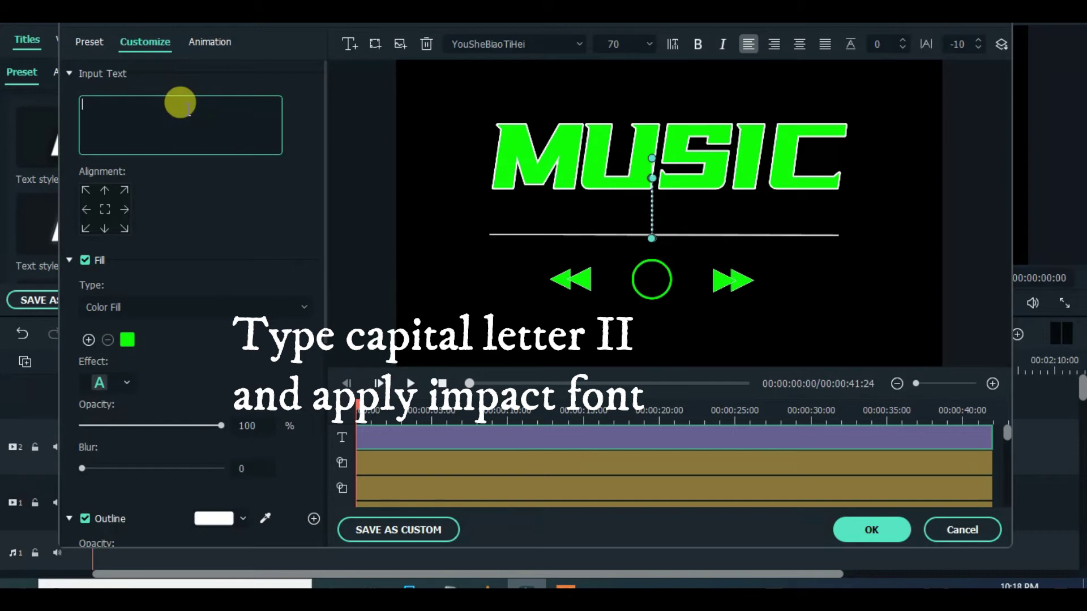
text(II)
click(538, 45)
text(iMP)
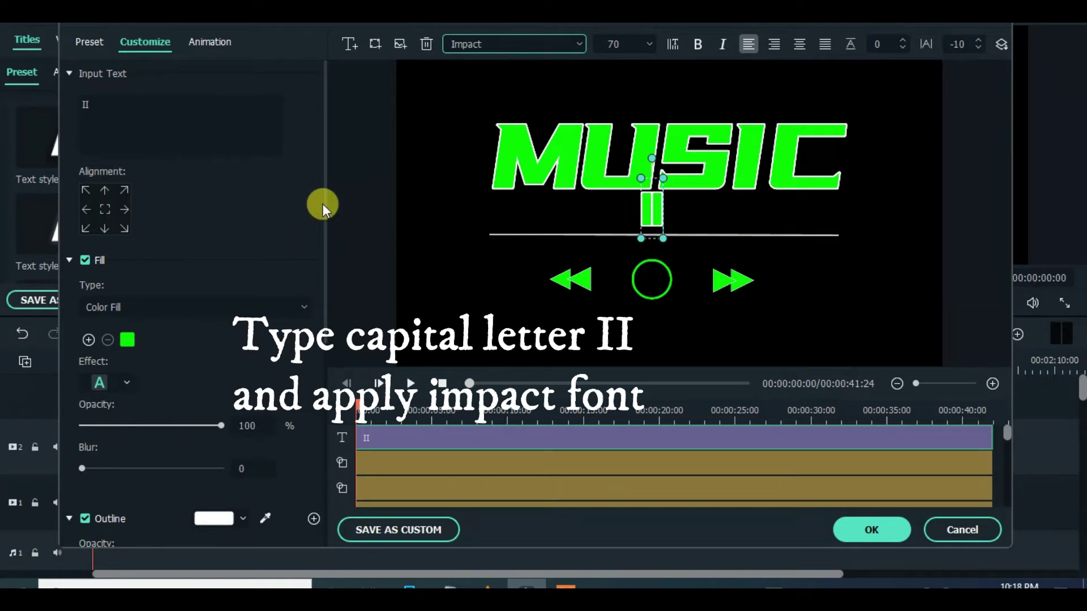
Turn off the II text's outline, shrink it to font size 49, and move it inside the green circle
drag(324, 199, 324, 340)
click(85, 283)
drag(662, 178, 648, 195)
drag(650, 218, 654, 279)
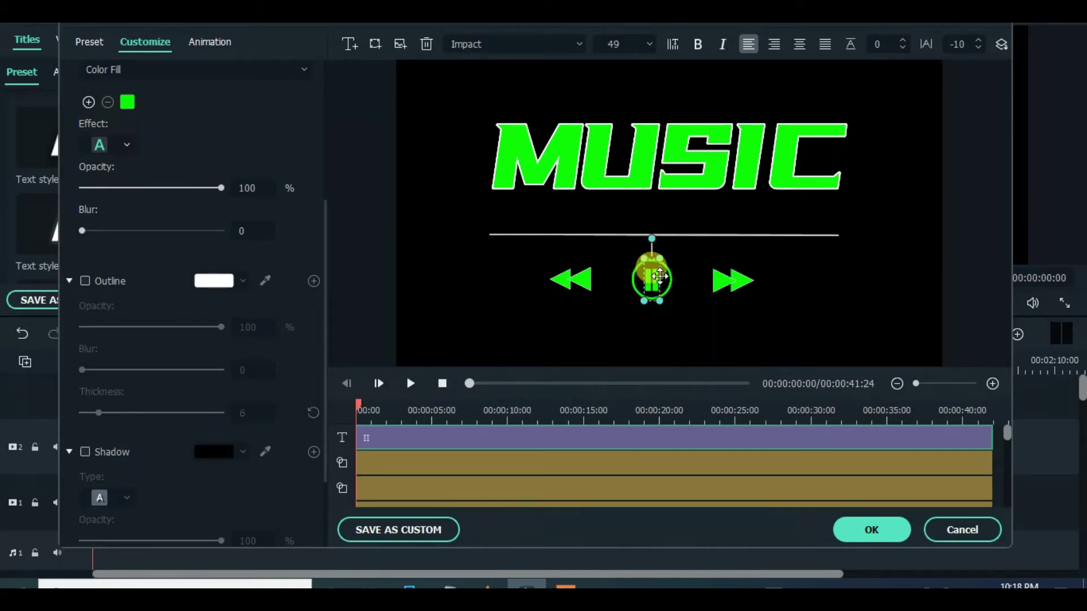
Fine-tune the II text's position so it is centered in the circle as a pause symbol, and apply the title edits
click(661, 268)
click(649, 254)
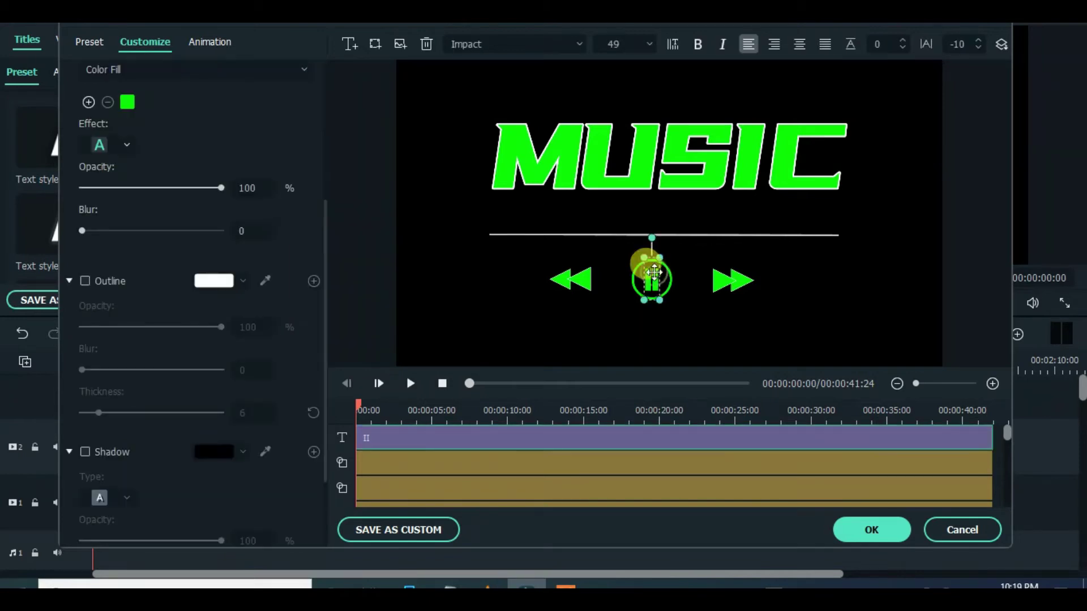
click(745, 345)
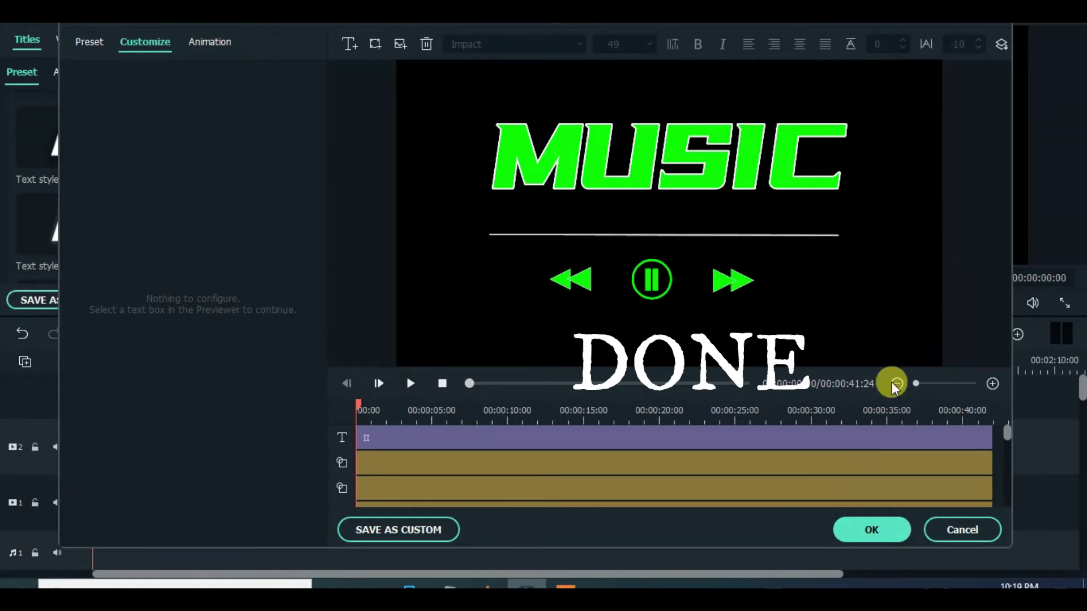
click(870, 531)
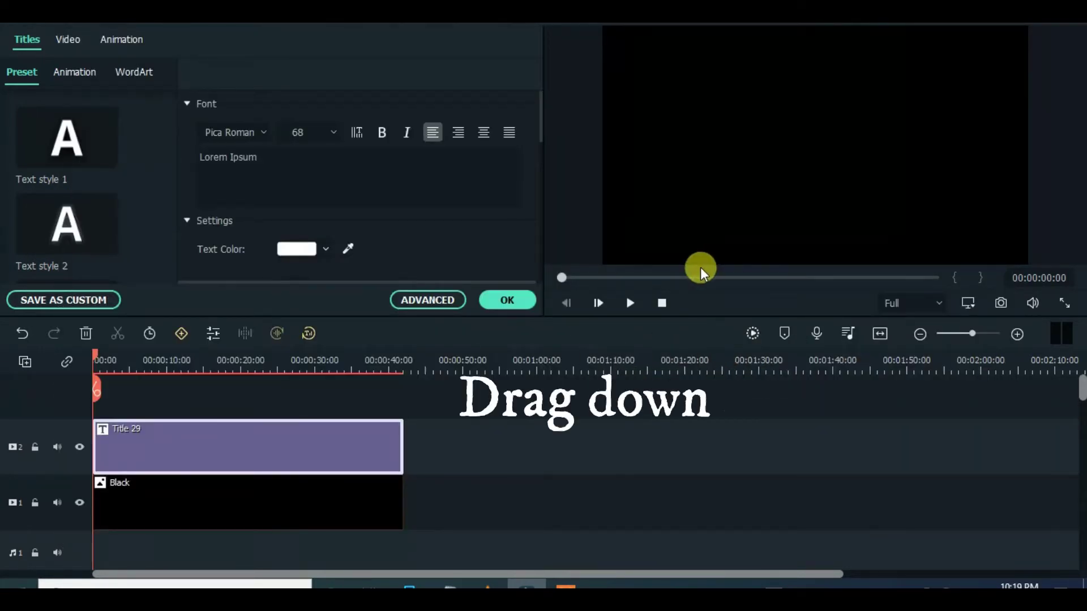
click(509, 302)
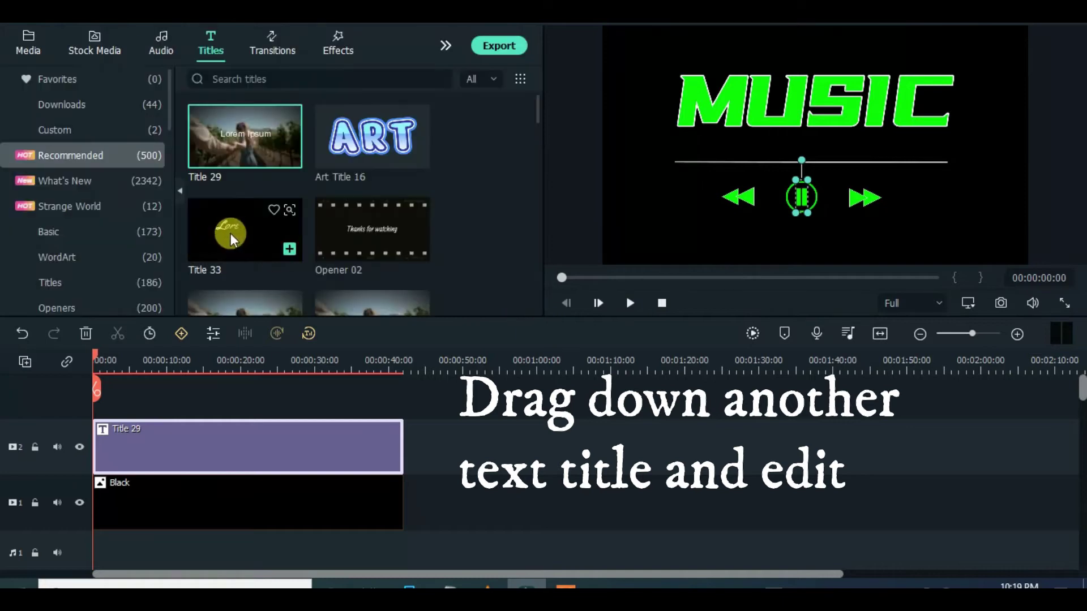
Add another Title 29 clip on video track 3 above the first title, matching its length, and open it for advanced editing
drag(245, 136, 403, 456)
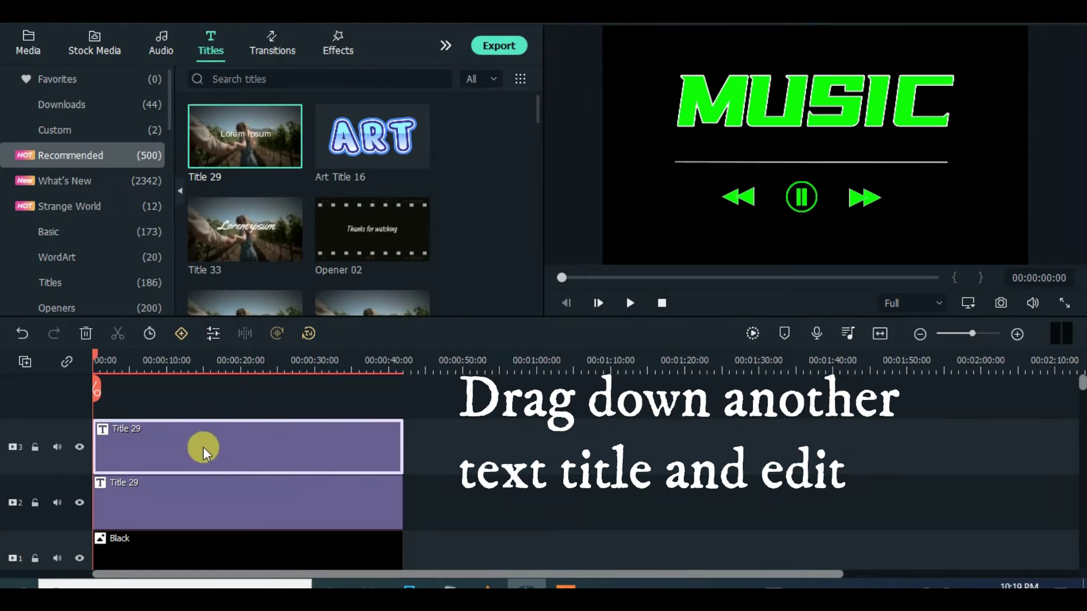
double_click(175, 449)
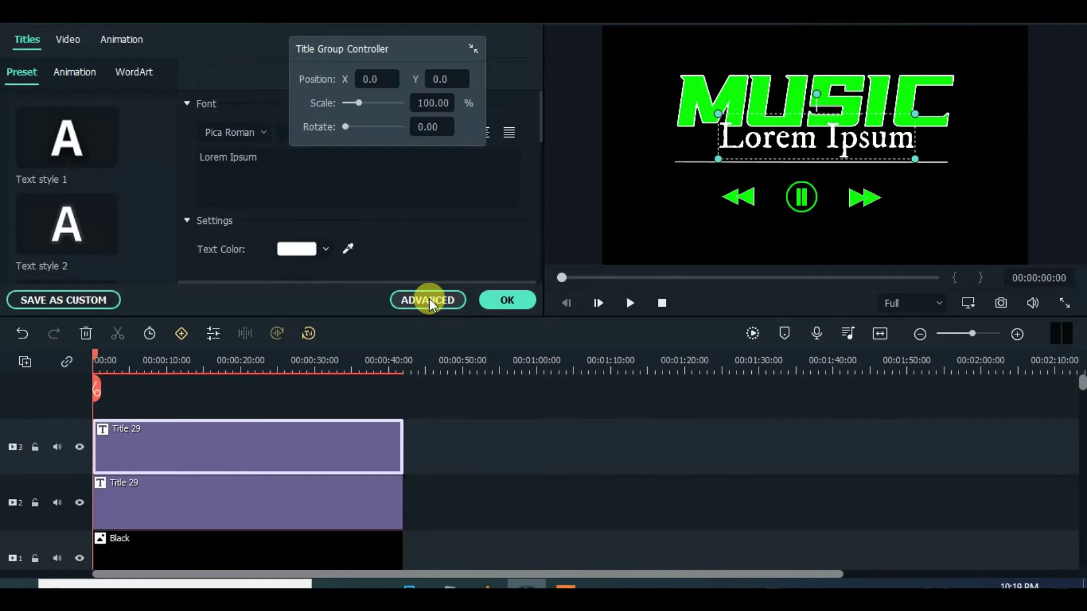
click(430, 300)
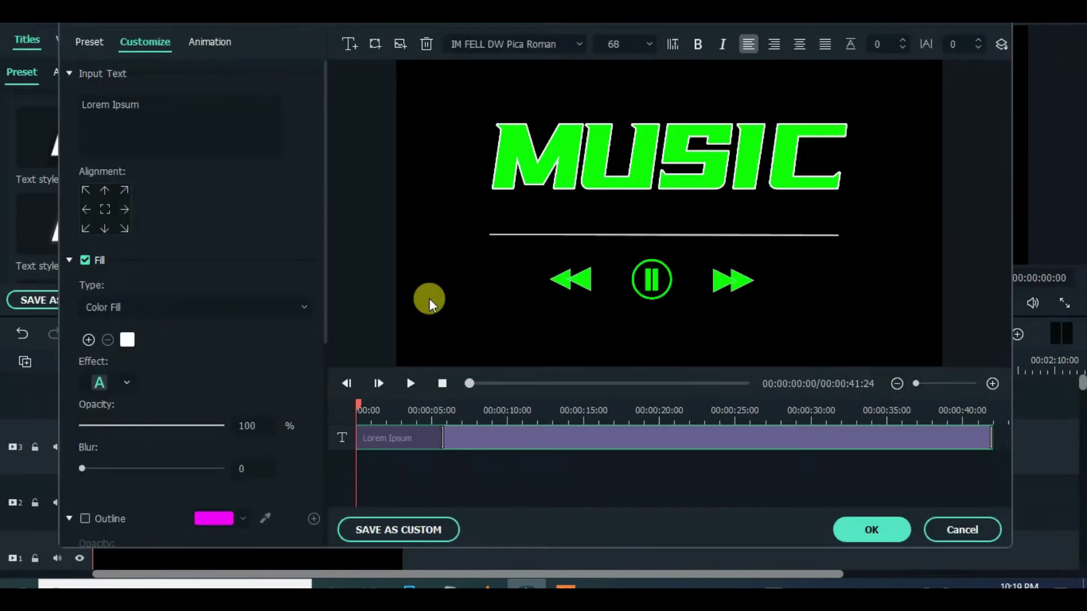
Replace the Lorem Ipsum text with a circle shape, shrunk and moved to the left end of the progress line
click(426, 46)
click(376, 44)
click(400, 180)
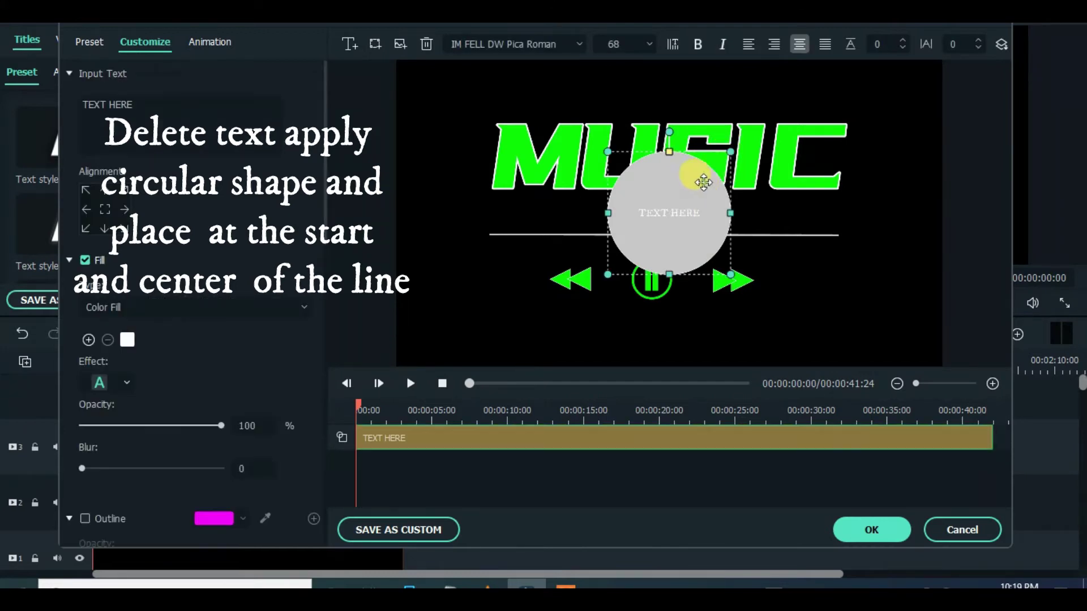
drag(730, 153, 473, 233)
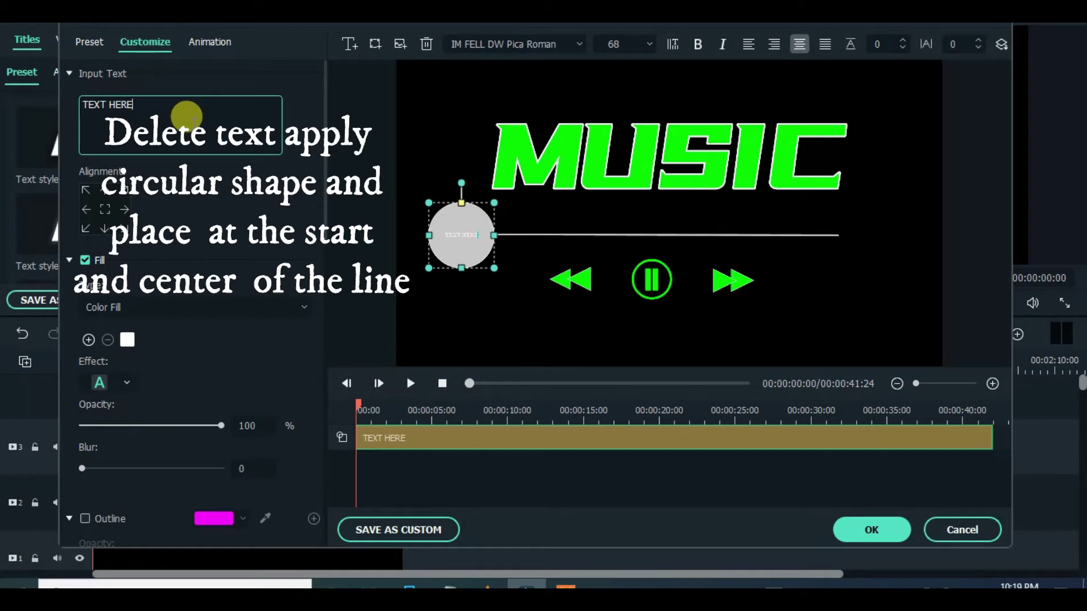
Clear the circle's placeholder text and set its shape fill to bright green (#00ff00)
key(BackSpace)
key(BackSpace)
key(BackSpace)
key(BackSpace)
key(BackSpace)
key(BackSpace)
key(BackSpace)
key(BackSpace)
key(BackSpace)
drag(326, 135, 313, 453)
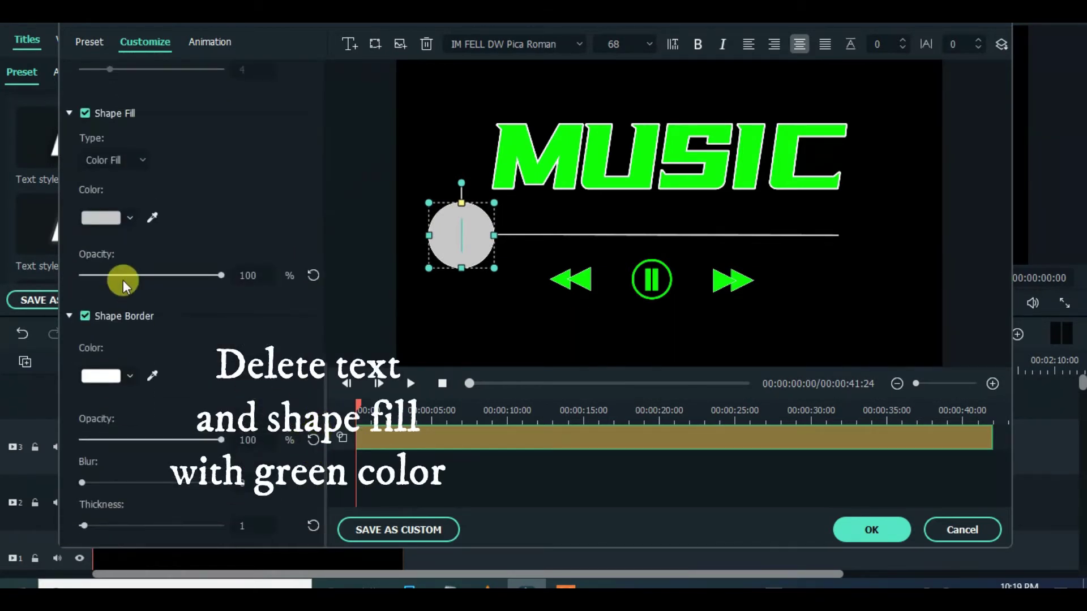
click(131, 218)
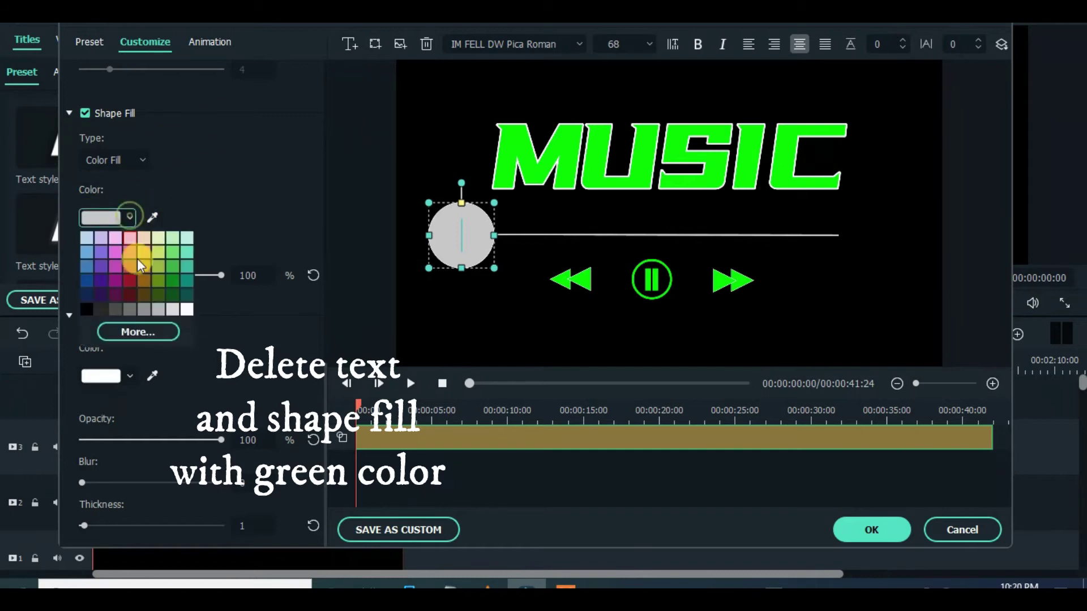
click(130, 332)
click(482, 154)
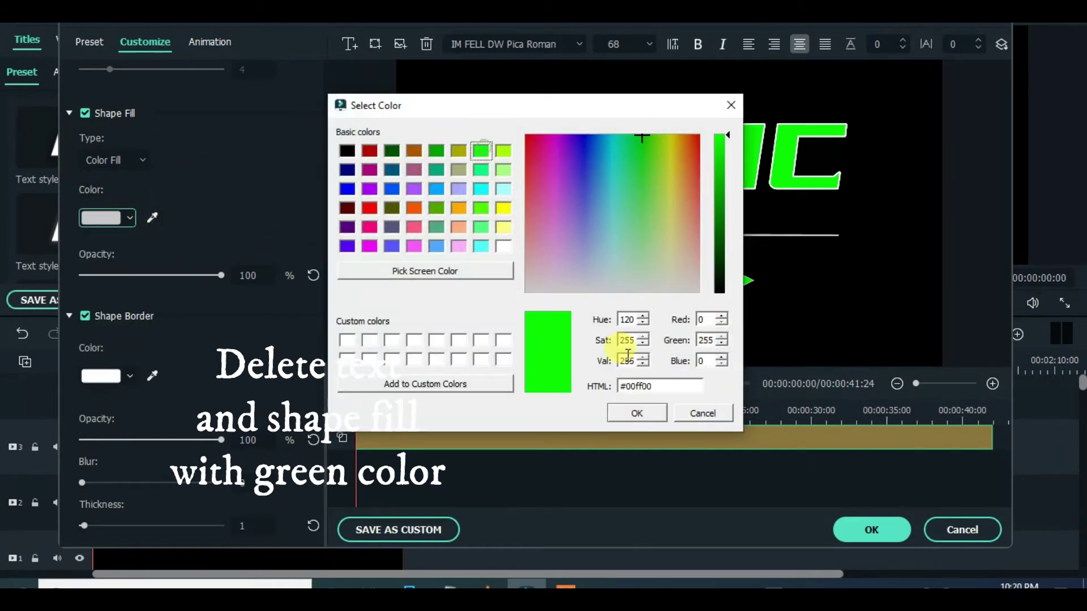
click(613, 410)
Shrink the green circle to a small dot at the start of the progress line
mouse_move(494, 203)
mouse_down()
mouse_move(456, 226)
mouse_move(455, 244)
mouse_move(451, 236)
mouse_move(474, 234)
mouse_up()
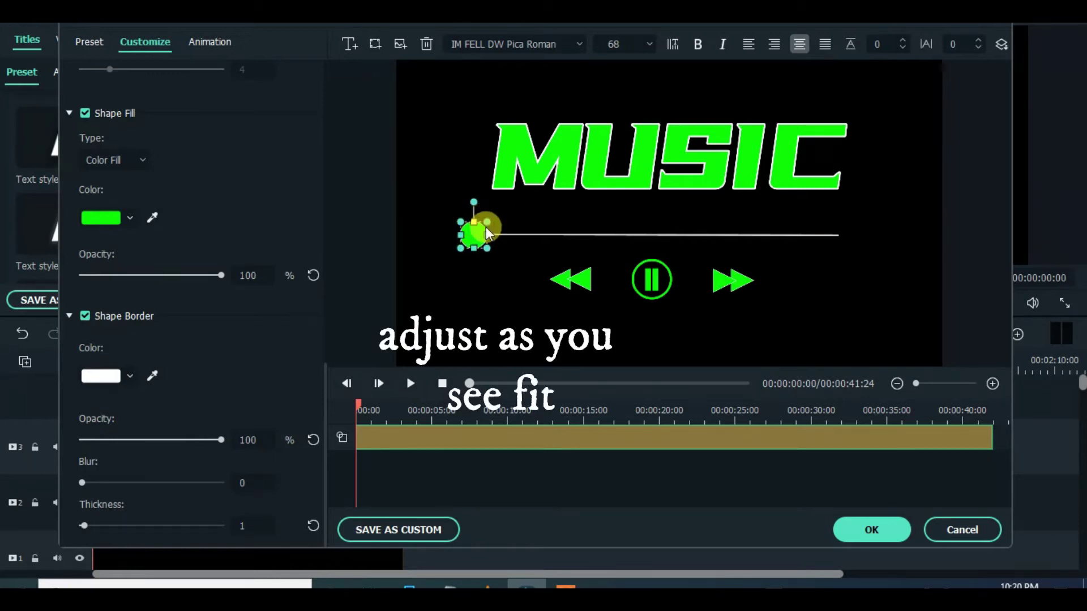
click(479, 234)
click(480, 235)
click(499, 258)
click(481, 234)
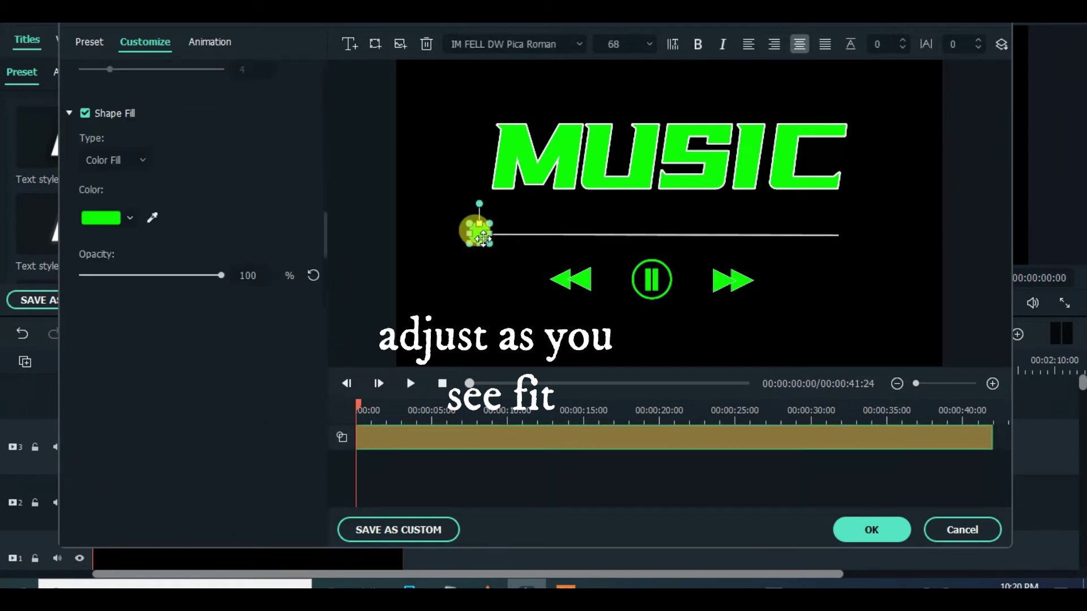
drag(488, 227, 489, 226)
click(488, 261)
Fine-tune the green dot's alignment with the start of the progress line and apply the title edits
click(482, 238)
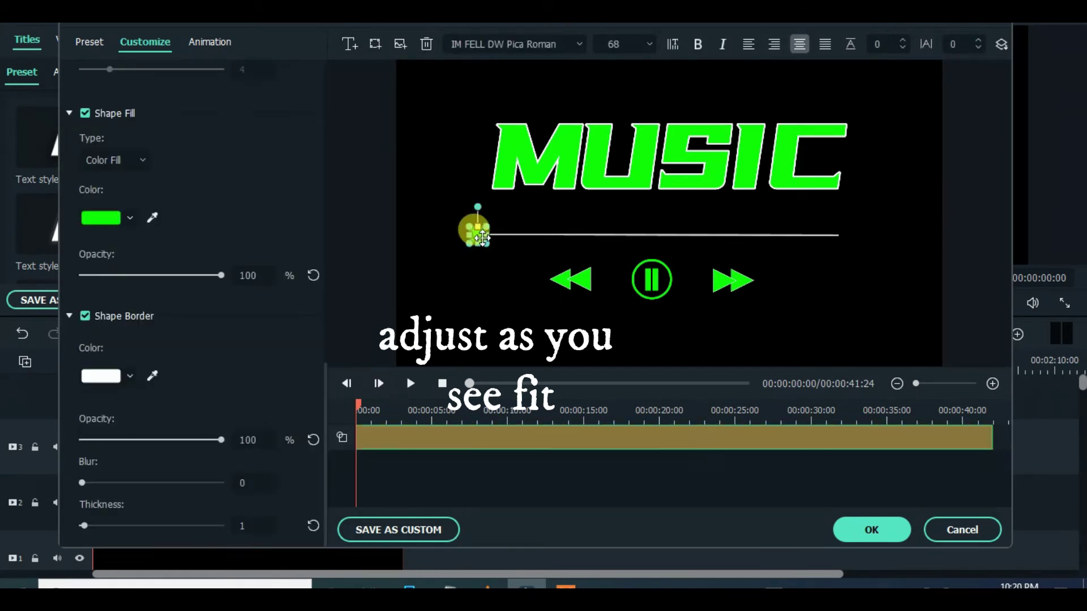
click(489, 245)
click(482, 236)
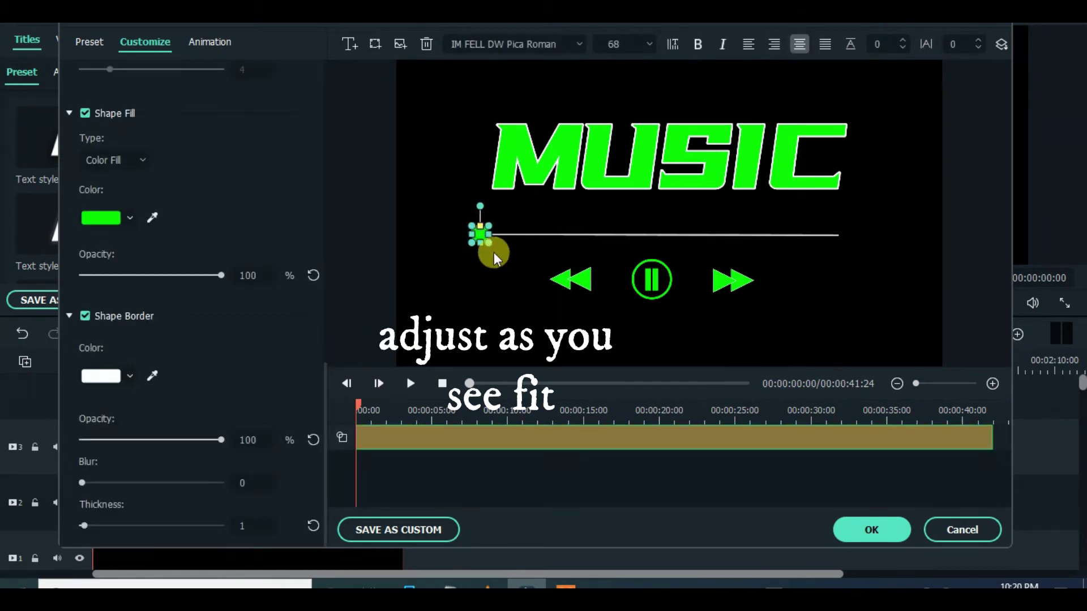
click(494, 253)
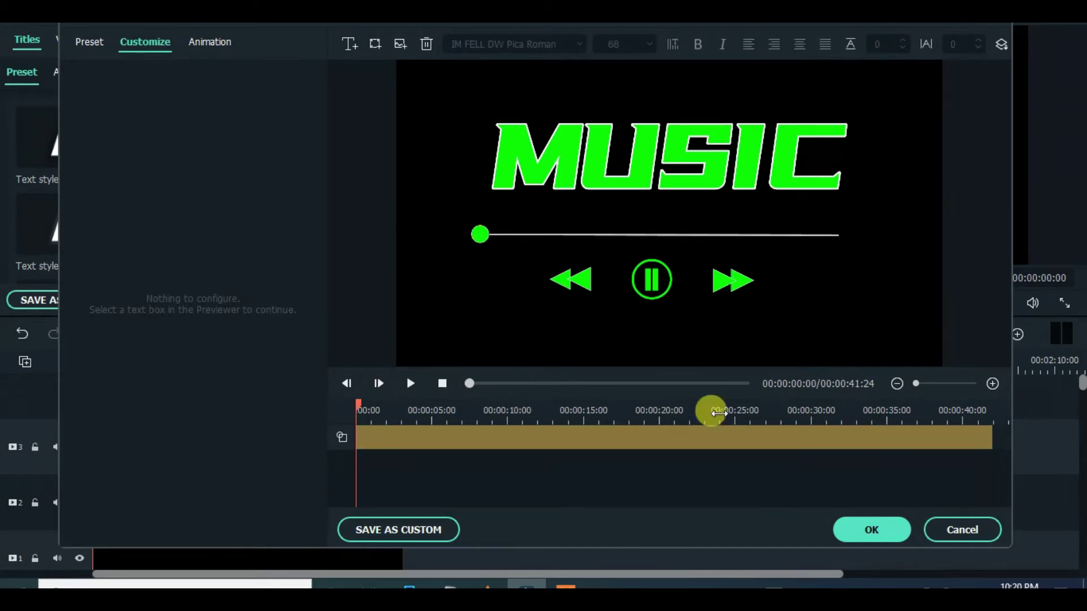
click(868, 529)
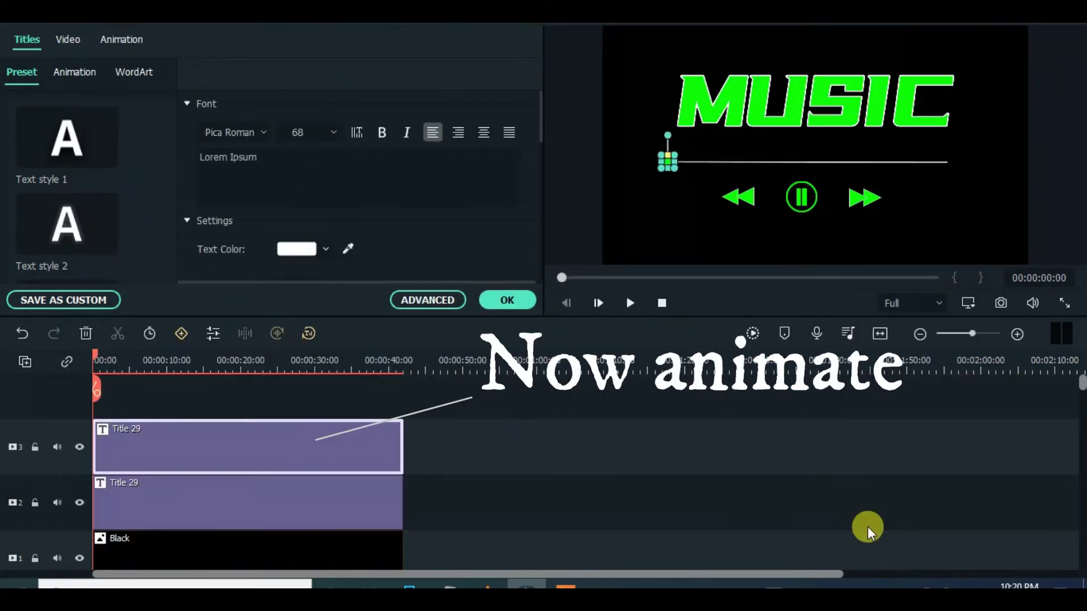
click(702, 119)
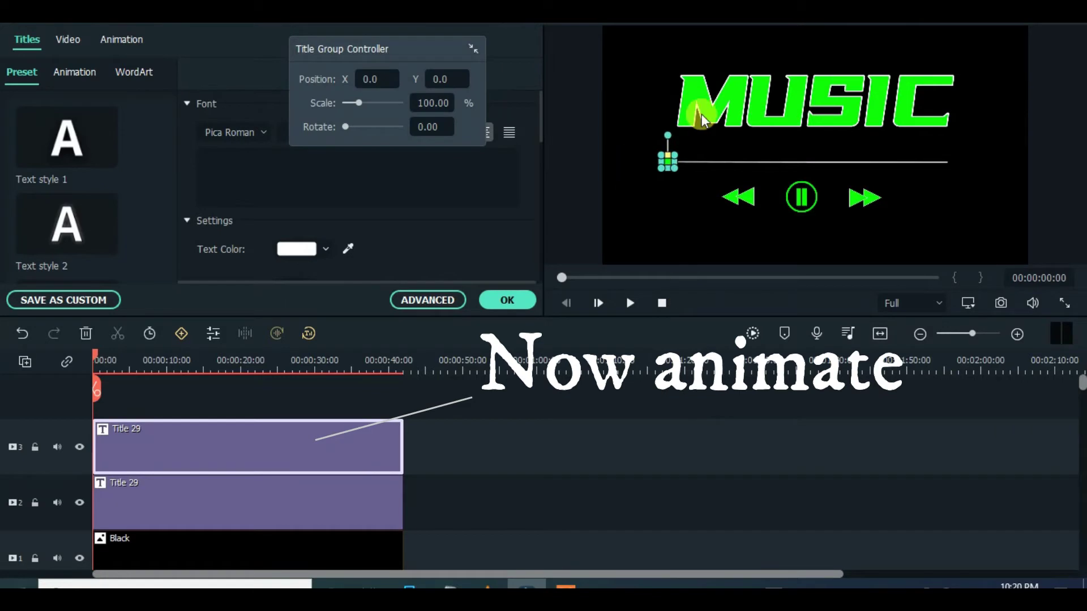
Add a custom animation keyframe to the green dot title at the start of the timeline
click(525, 299)
click(482, 441)
drag(483, 362, 124, 382)
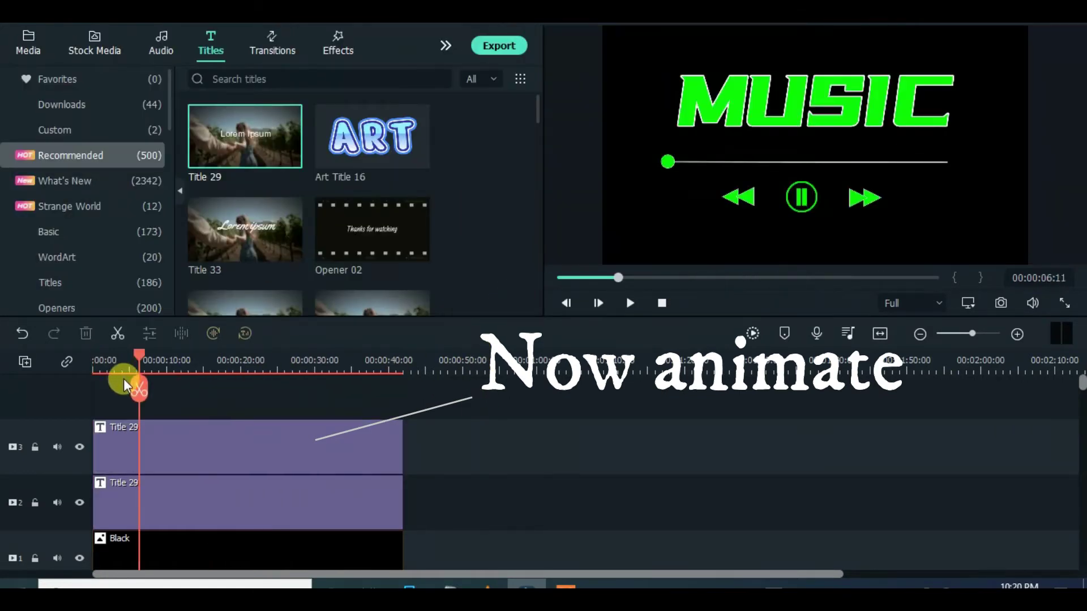
click(33, 373)
click(225, 485)
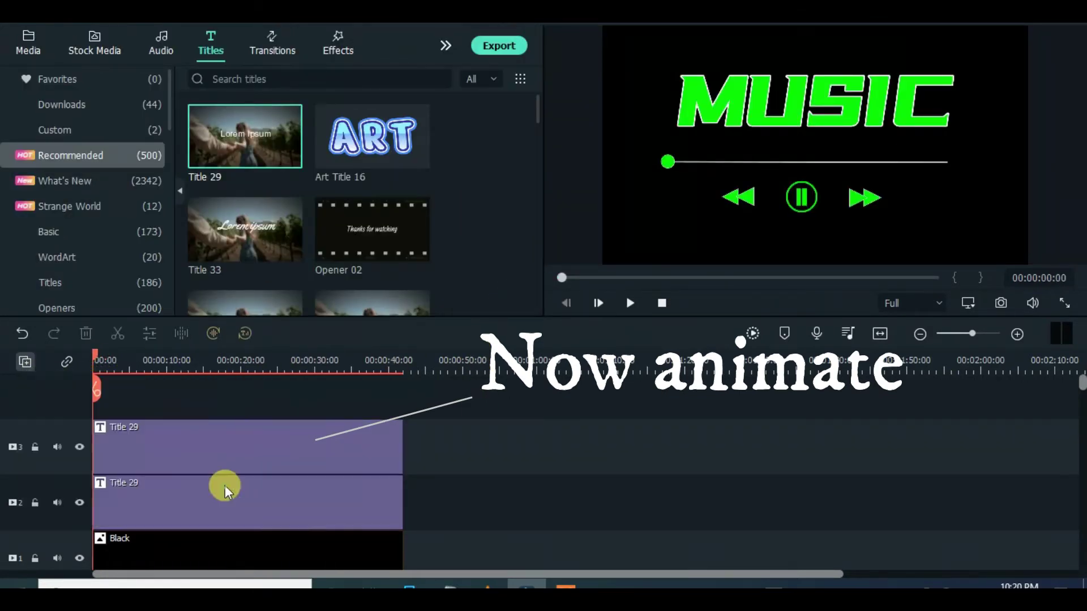
click(229, 444)
double_click(229, 444)
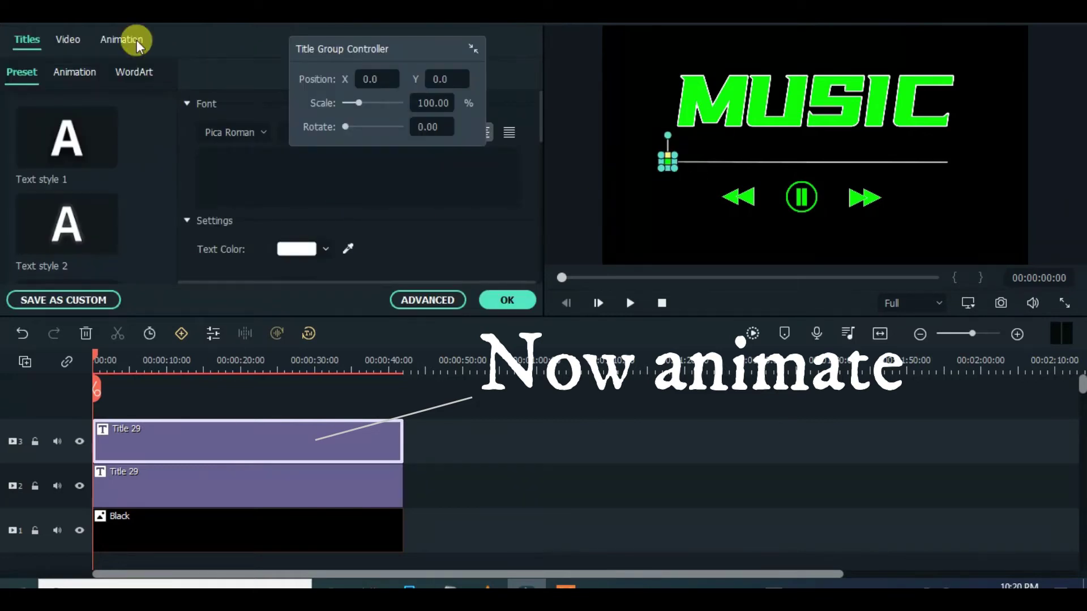
click(117, 40)
drag(335, 49, 390, 14)
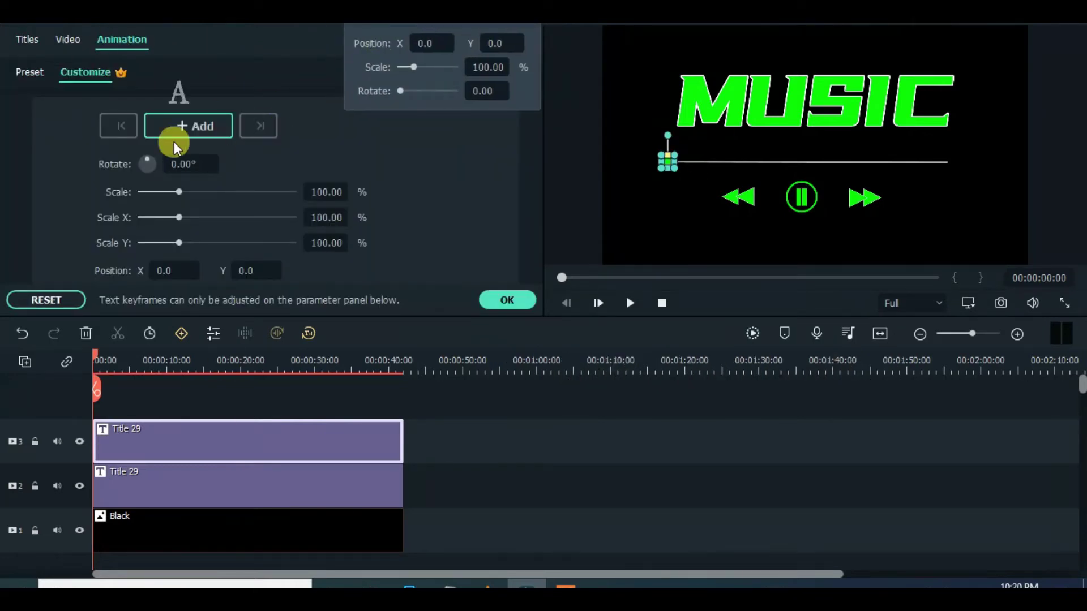
click(213, 125)
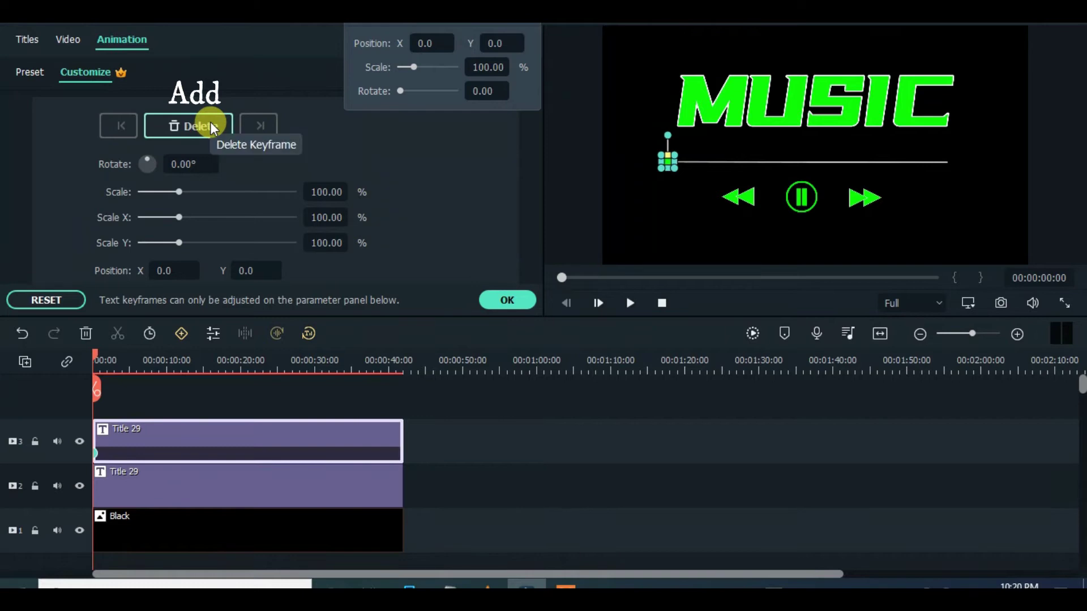
Extend both title clips and the Black clip together to about 2 minutes 1 second
drag(102, 359, 290, 364)
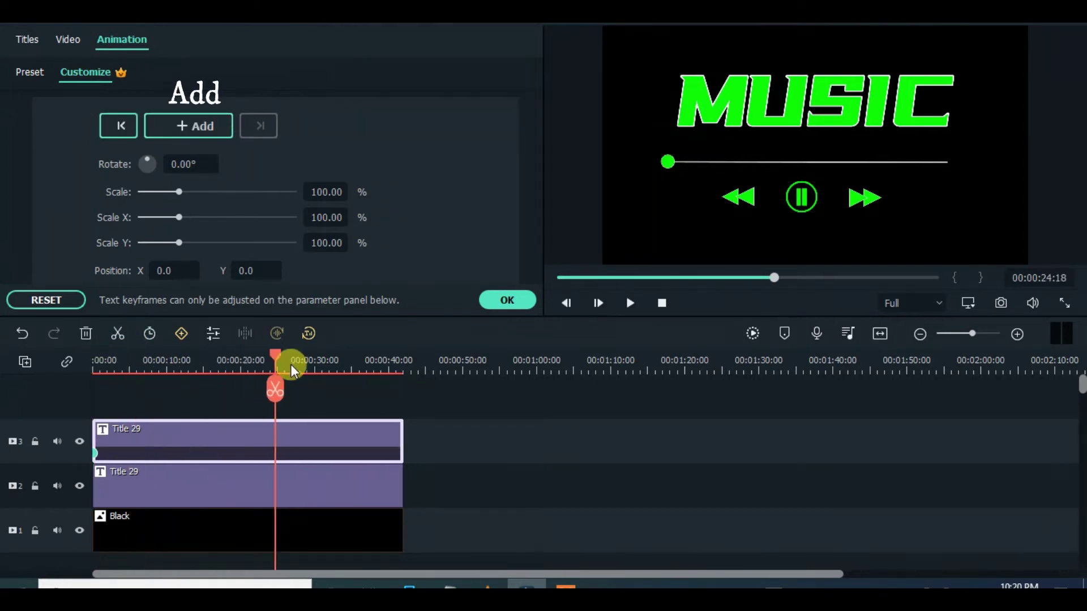
drag(442, 422, 385, 531)
drag(403, 441, 994, 434)
At the end of the clips, set the green dot title's animation Position X to 442.0, at the end of the progress line
drag(381, 361, 983, 386)
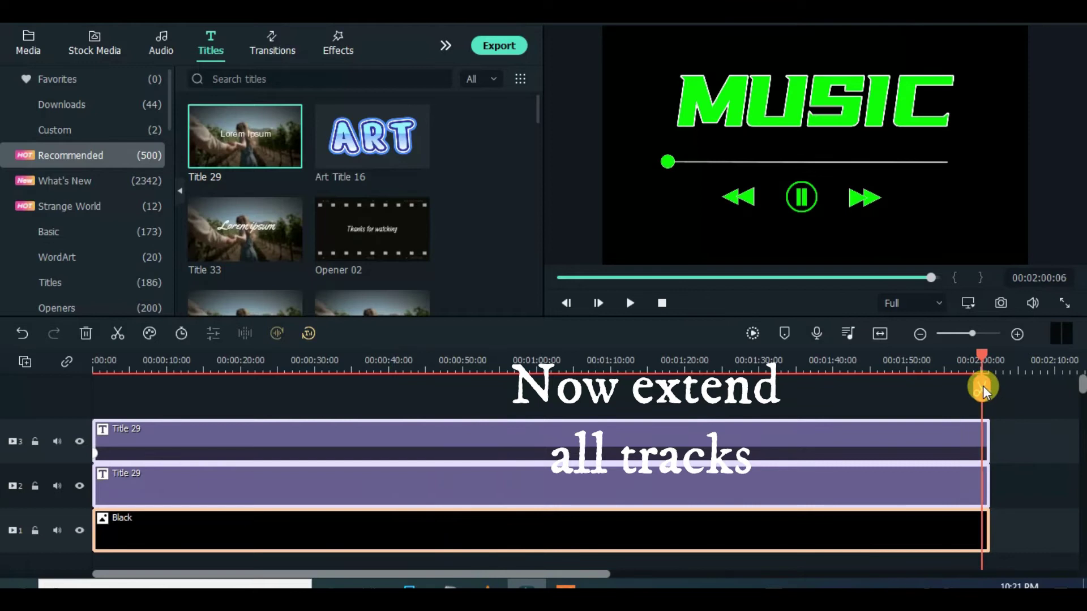
double_click(952, 443)
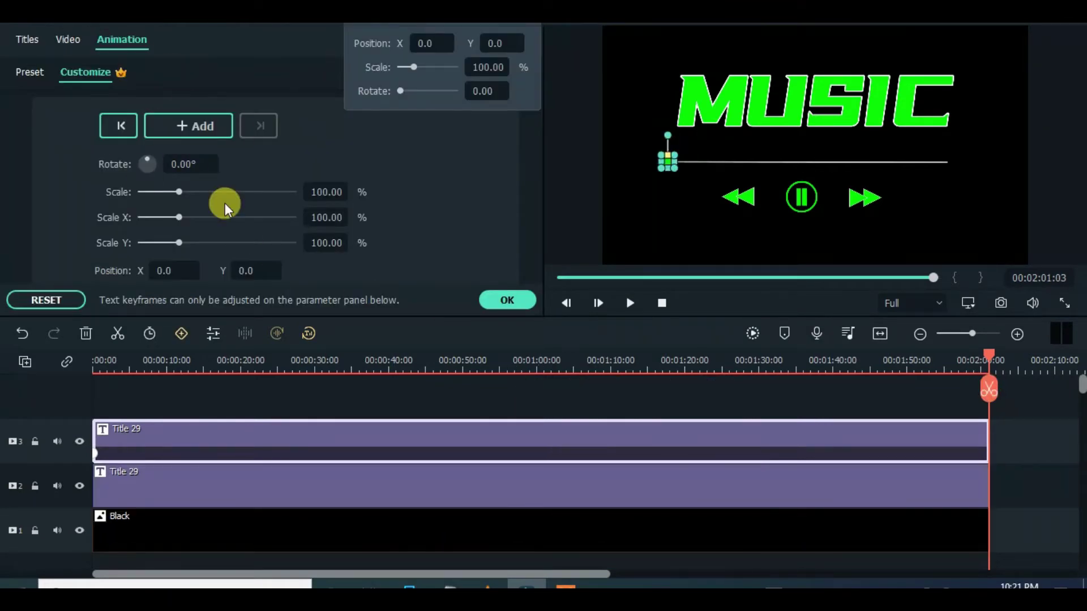
mouse_move(170, 277)
mouse_down()
mouse_move(152, 269)
mouse_move(170, 270)
mouse_up()
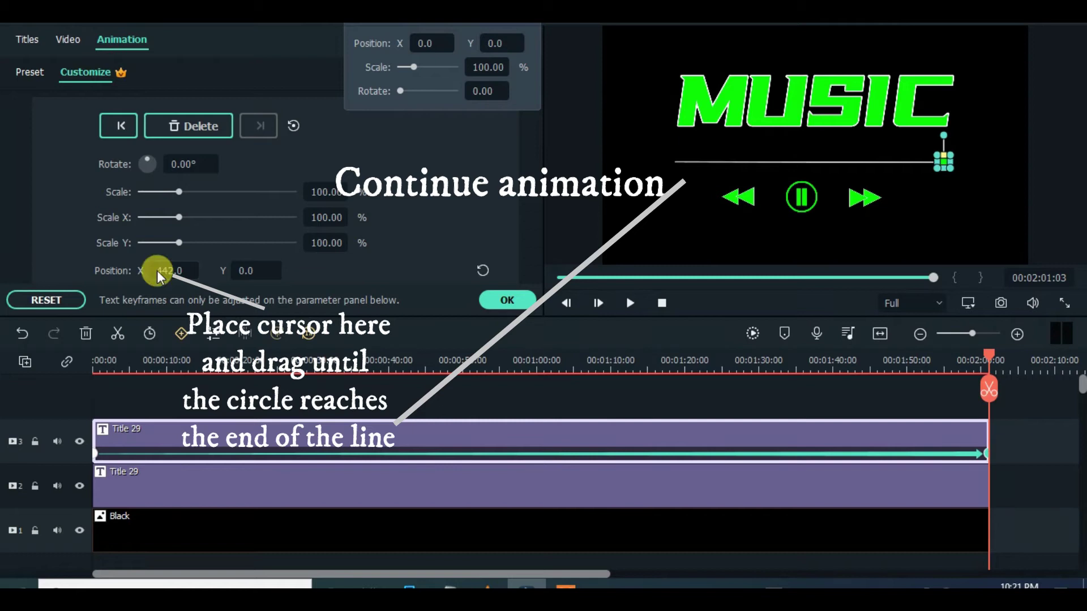
Render the timeline from the start, review the dot's movement along the line, and apply the animation
drag(999, 353, 79, 446)
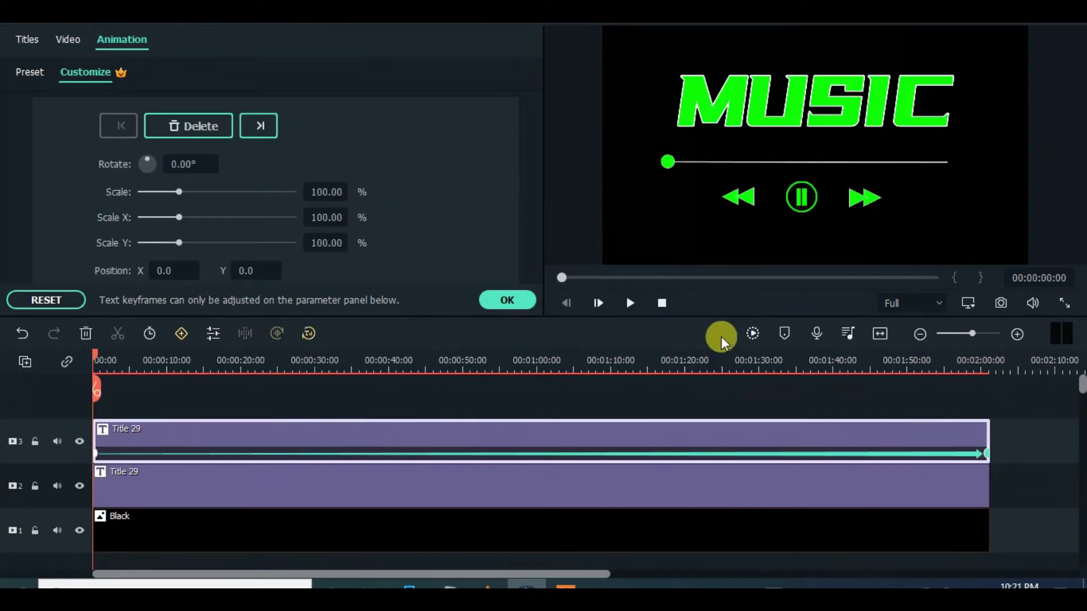
click(753, 334)
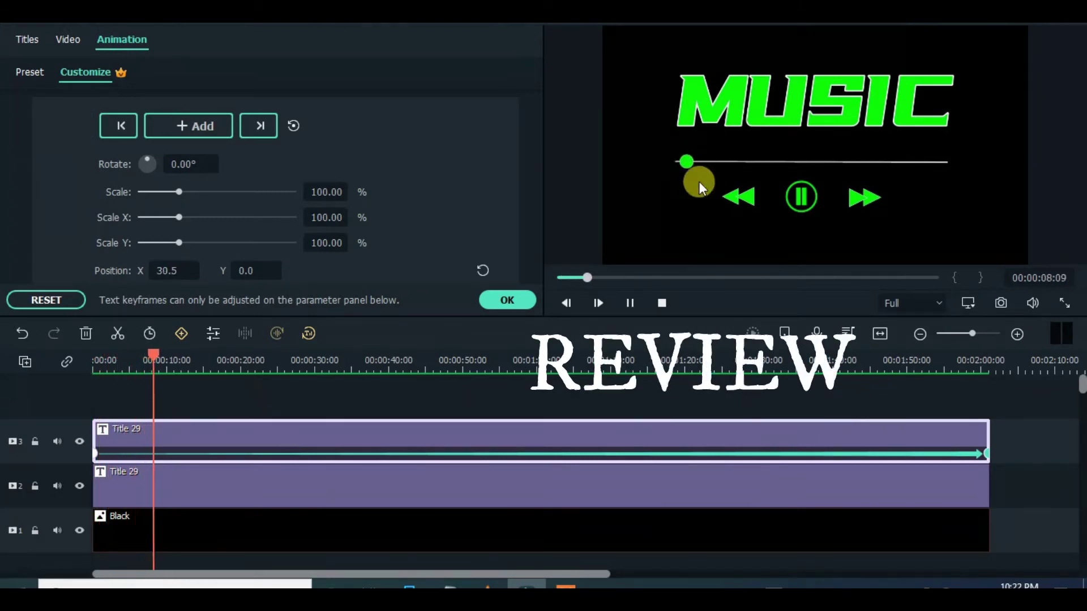
drag(674, 277, 847, 277)
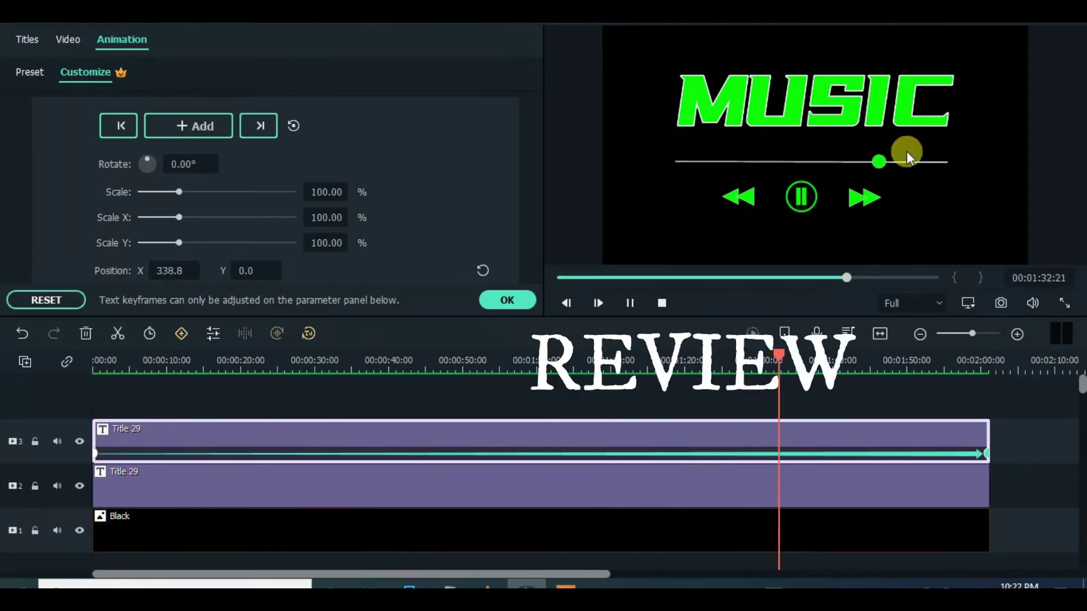
click(561, 276)
click(507, 300)
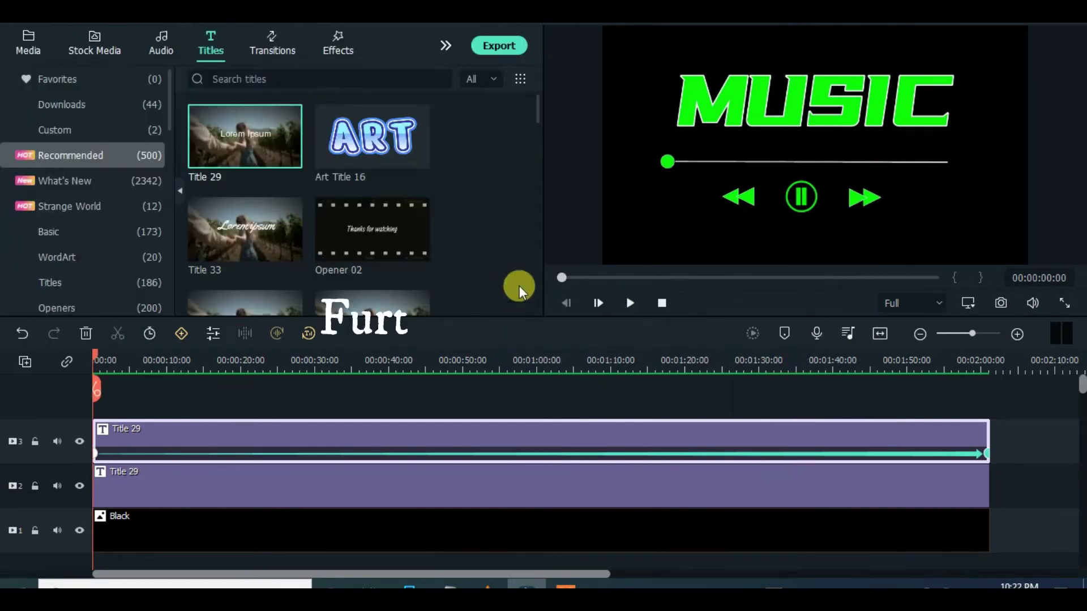
Add the Better Days - NEFFEX music from the project media to audio track 1
click(29, 42)
click(100, 86)
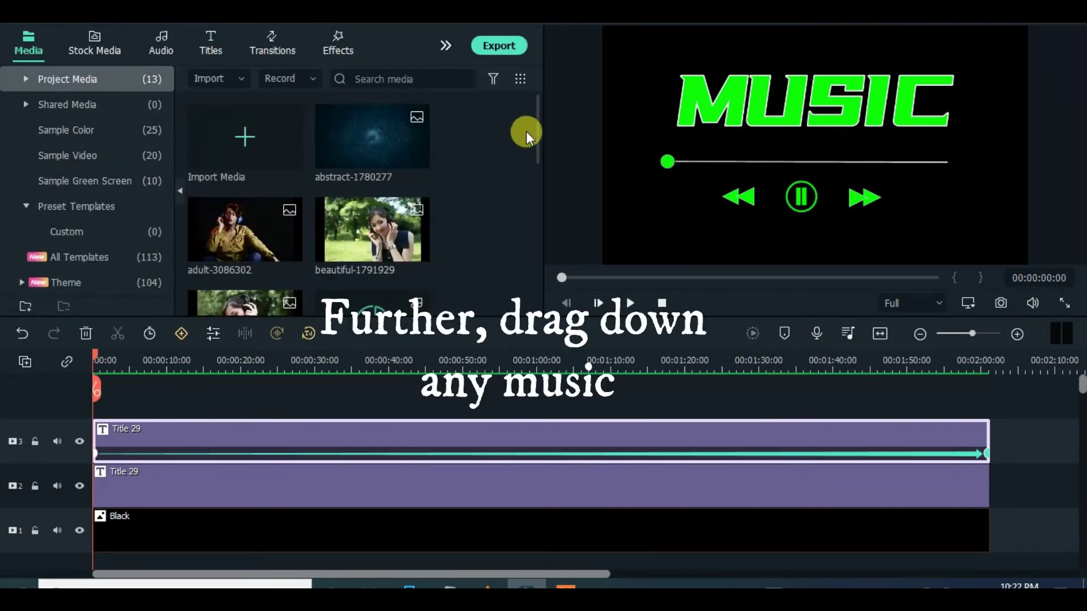
scroll(526, 131, down, 3)
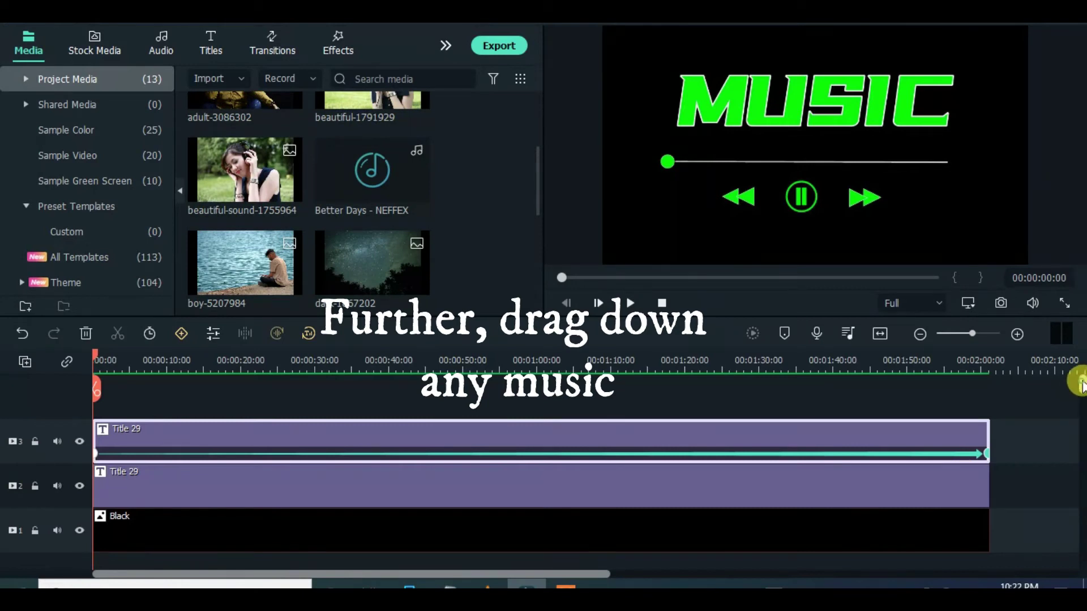
drag(1081, 385, 1079, 437)
drag(356, 167, 736, 526)
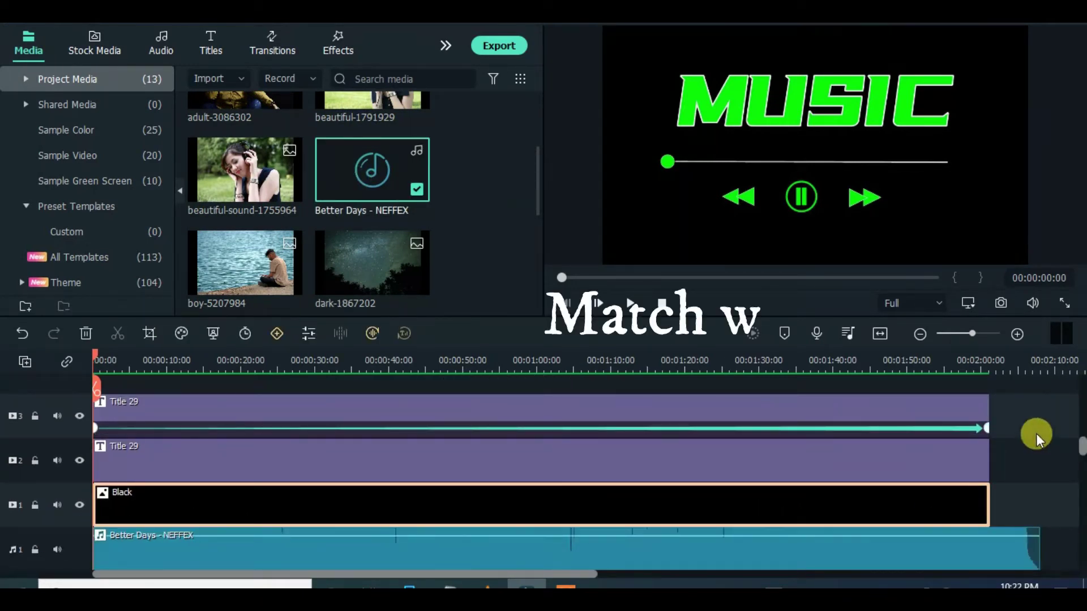
Extend both title clips and the Black clip to the end of the music and export the video as MUSIC.mp4
drag(1033, 418, 961, 505)
drag(992, 464, 1037, 463)
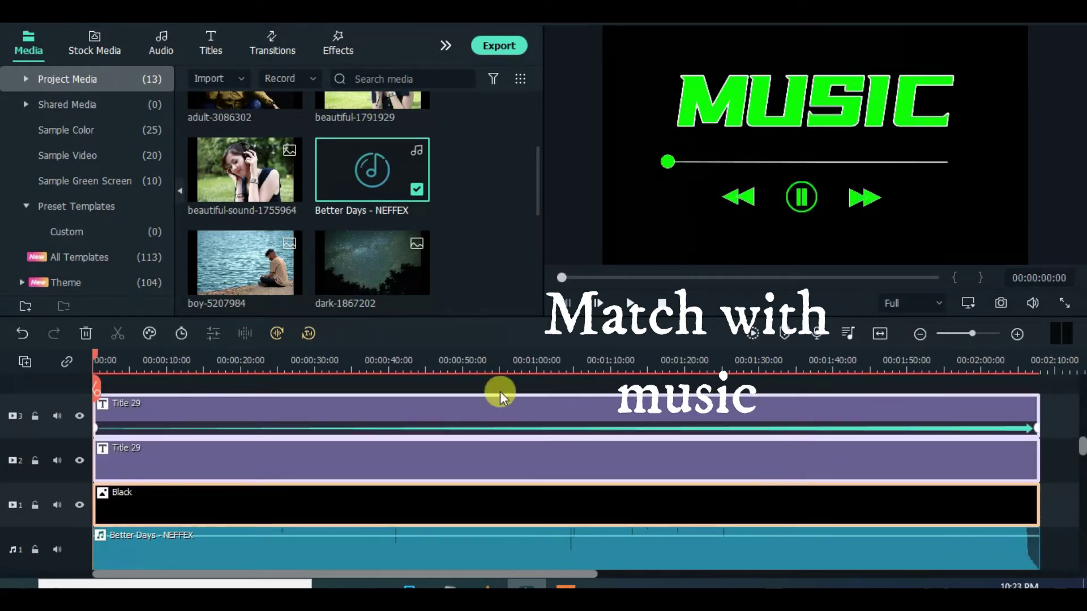
click(474, 57)
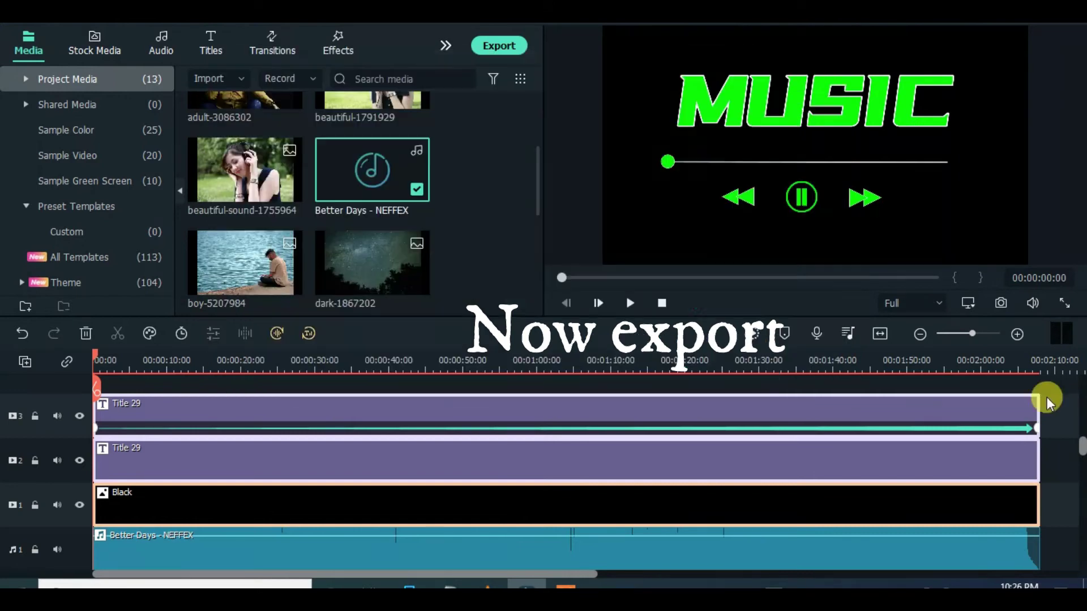
Delete all clips from the timeline and remove the empty tracks
drag(1038, 376, 696, 546)
click(91, 335)
click(25, 362)
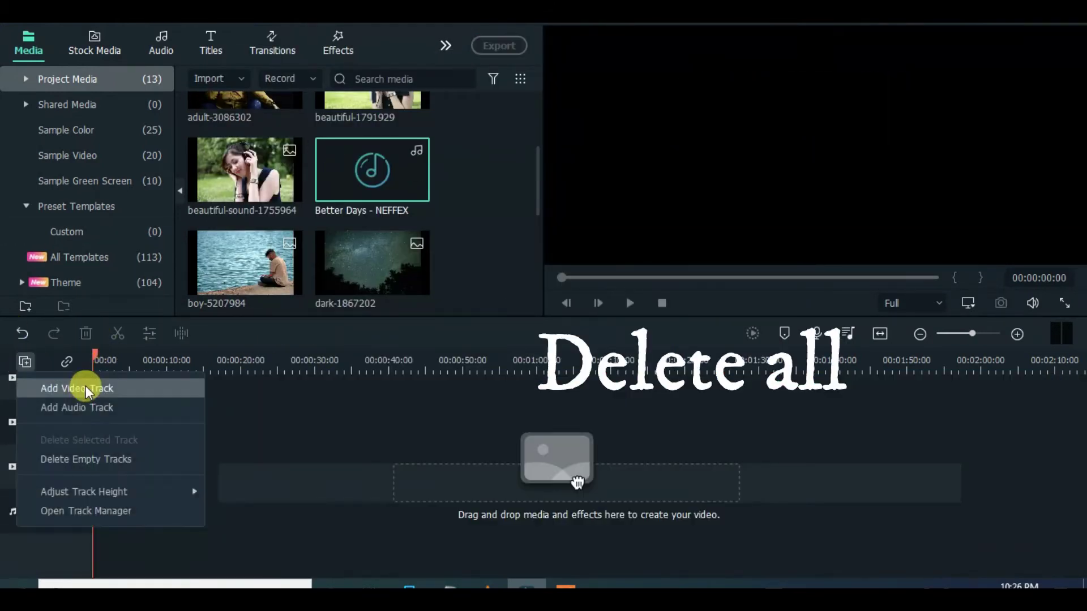
click(84, 457)
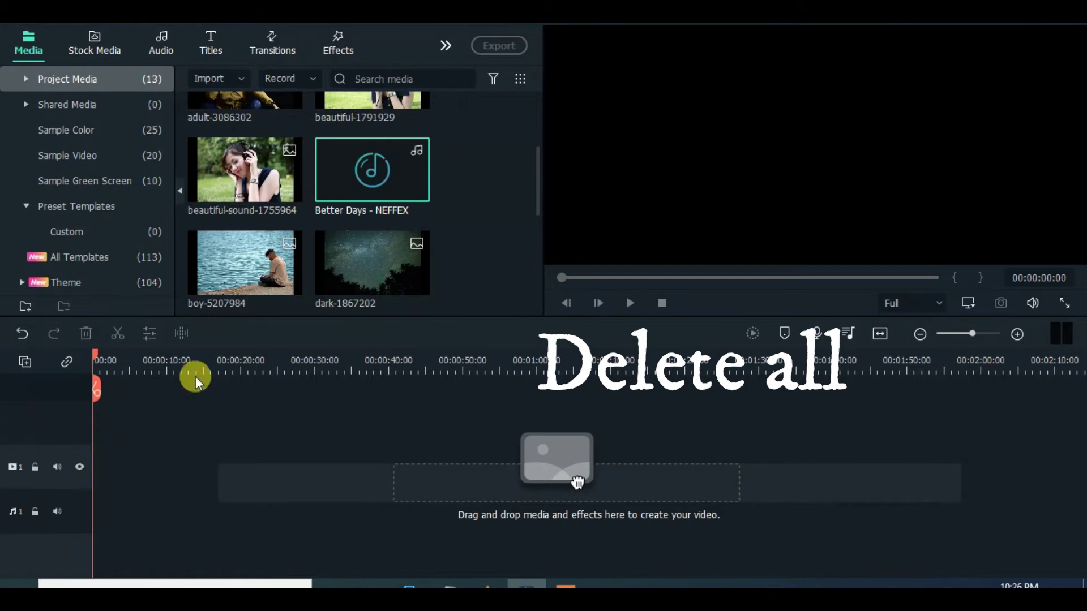
Import the exported MUSIC video and place it at the start of video track 1
click(214, 80)
click(225, 104)
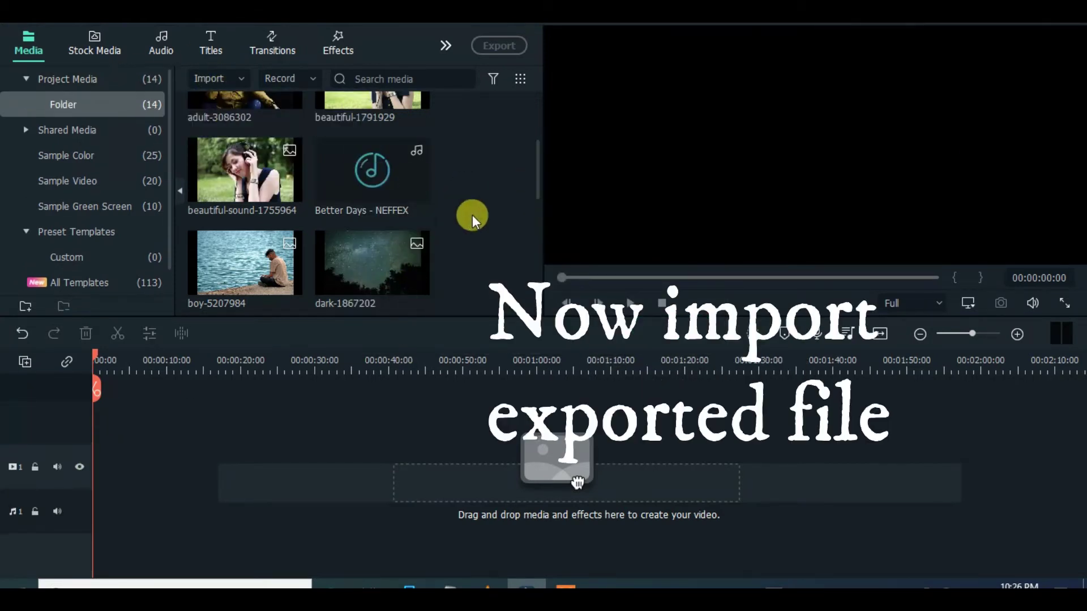
drag(535, 173, 518, 237)
drag(196, 241, 106, 458)
Play back part of the imported MUSIC clip and return the playhead to the start
click(636, 302)
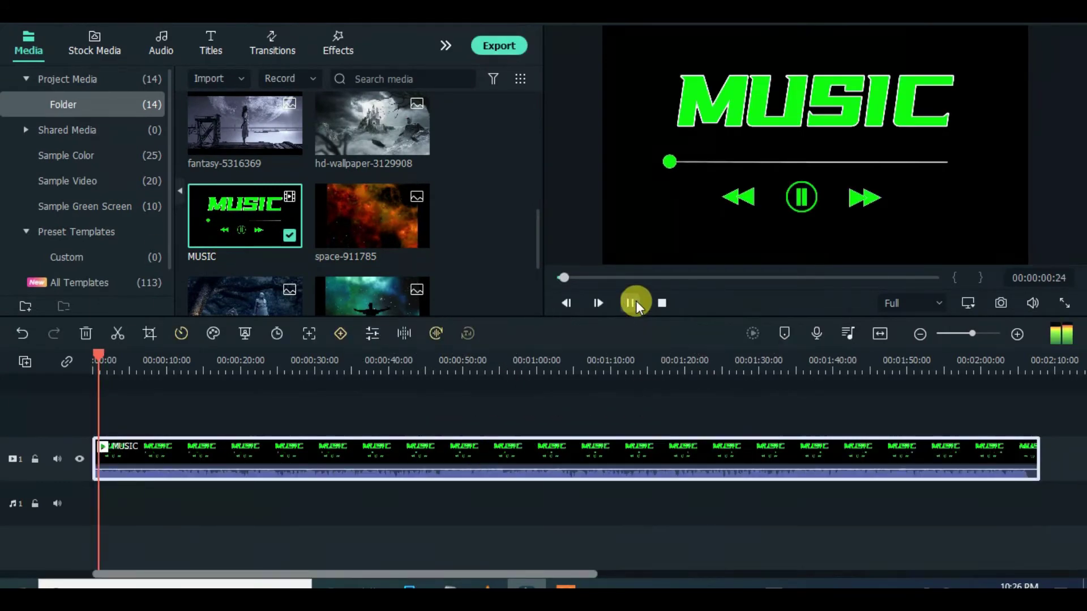
click(606, 277)
click(634, 306)
drag(214, 358, 95, 369)
Move the MUSIC clip to video track 4 and add the Iridescent Wave 1 audio visualizer on track 3 for the clip's full length
drag(451, 356, 359, 354)
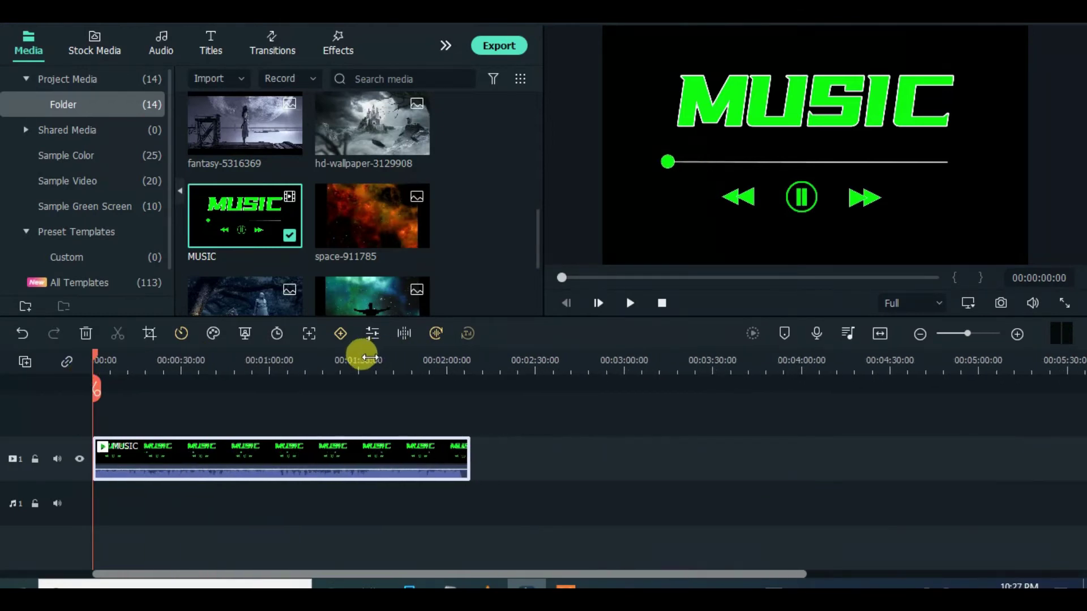
mouse_move(308, 451)
mouse_down()
mouse_move(277, 420)
mouse_move(257, 416)
mouse_move(233, 435)
mouse_up()
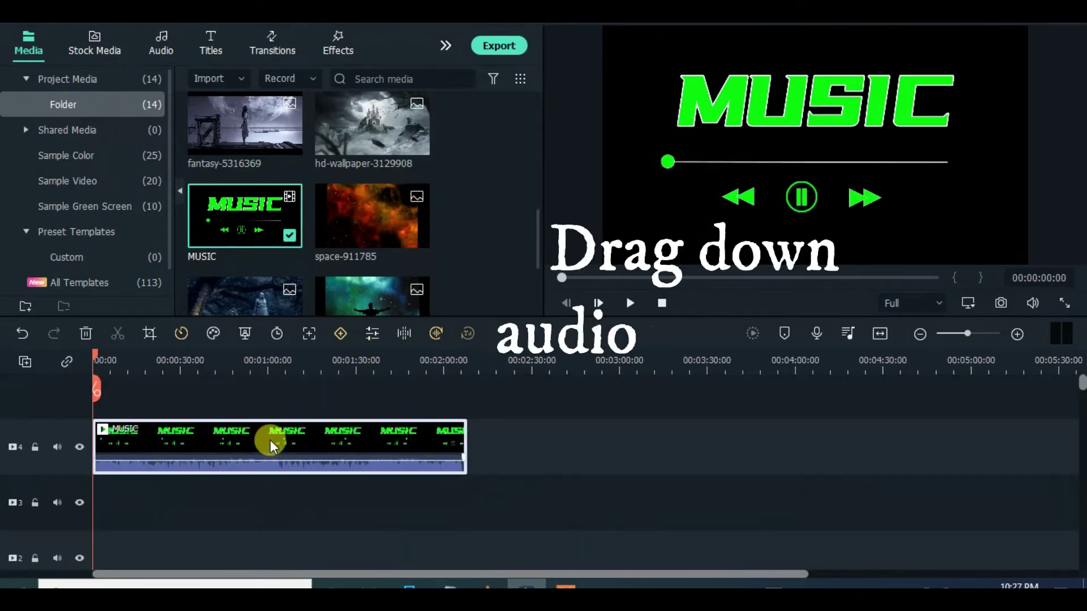
click(310, 45)
click(109, 208)
click(538, 159)
drag(538, 160, 543, 227)
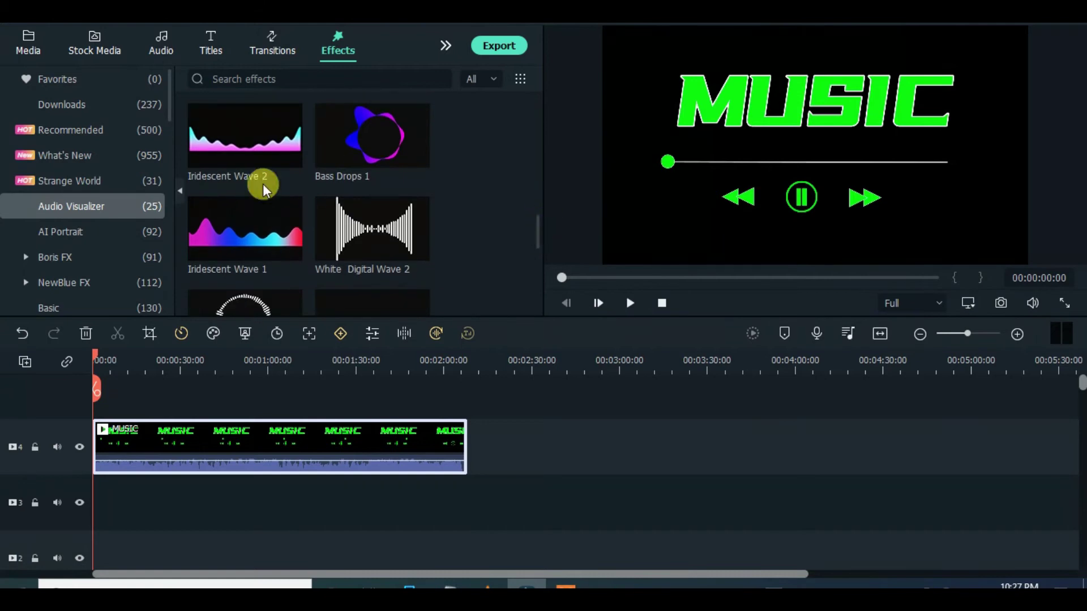
drag(209, 504, 466, 509)
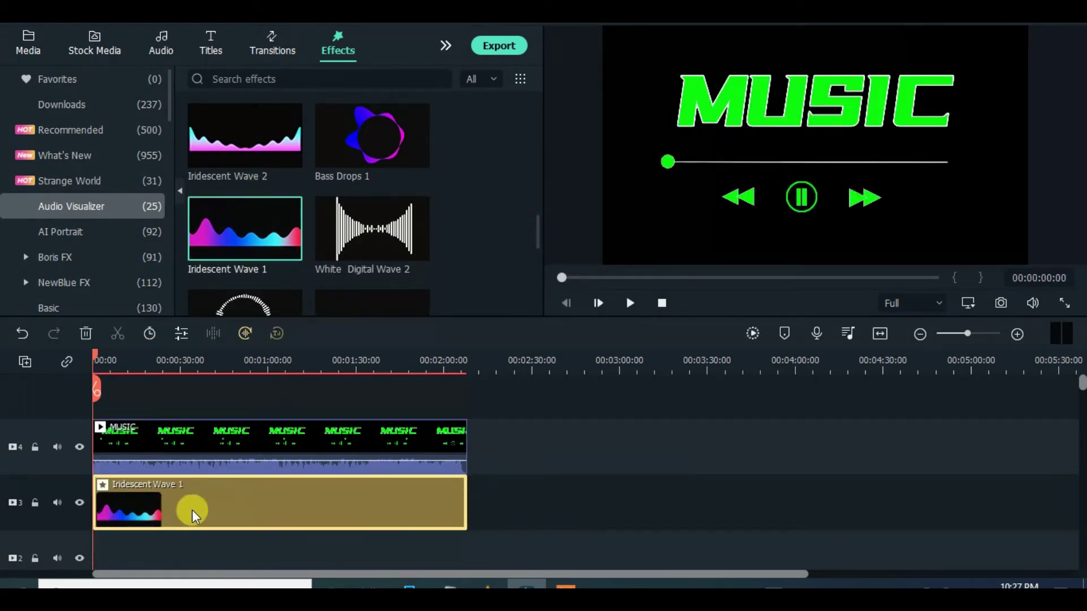
Enable Chroma Key on the MUSIC clip to key out its green colour and apply it
double_click(202, 434)
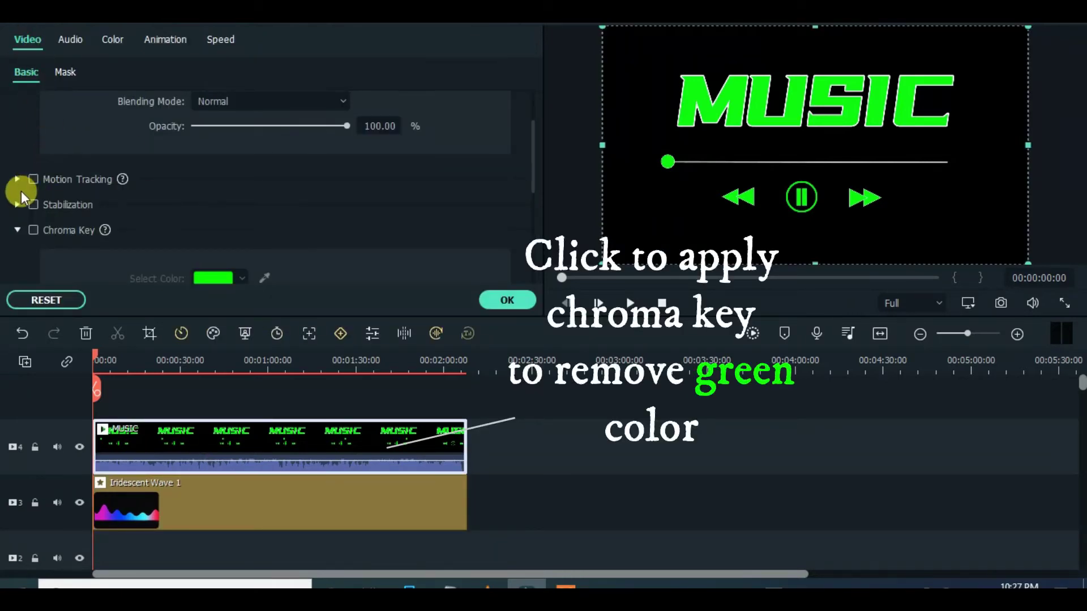
drag(532, 148, 531, 189)
click(33, 124)
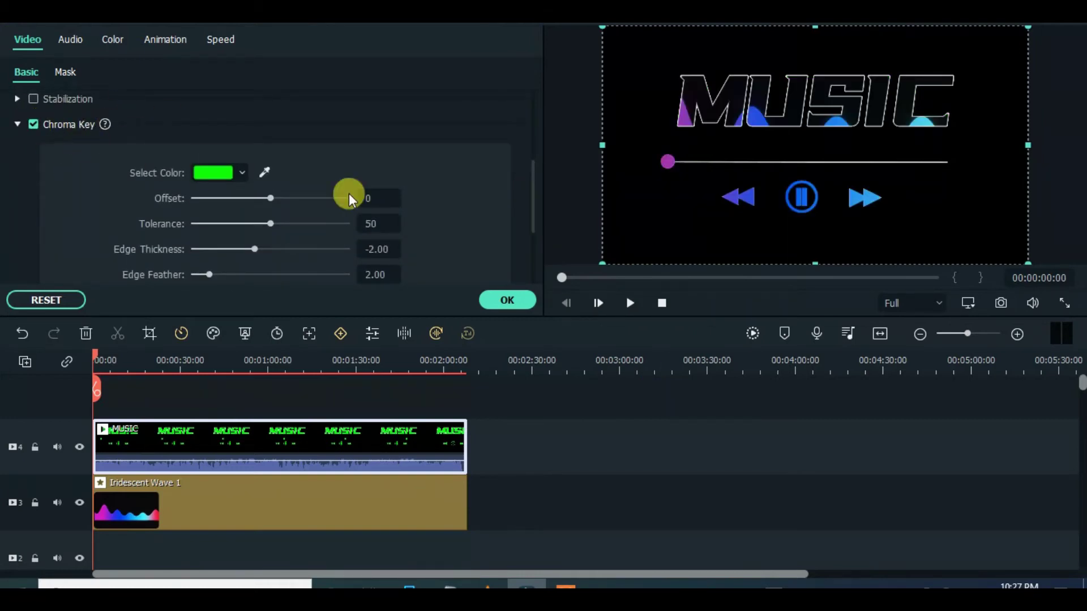
click(505, 300)
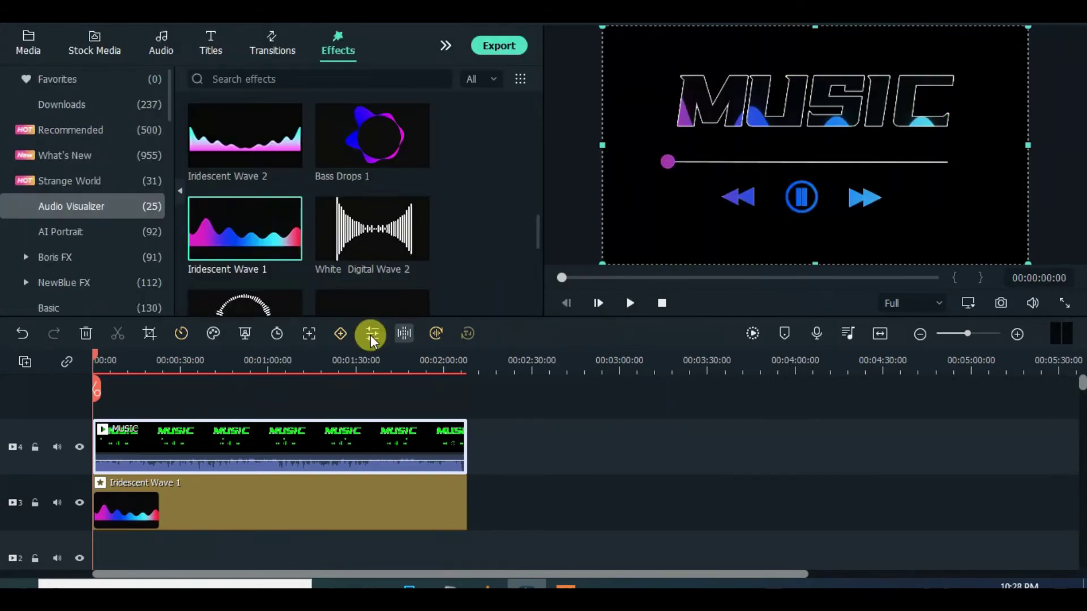
Reduce the opacity of the MUSIC clip so the visualizer underneath can be positioned
double_click(242, 447)
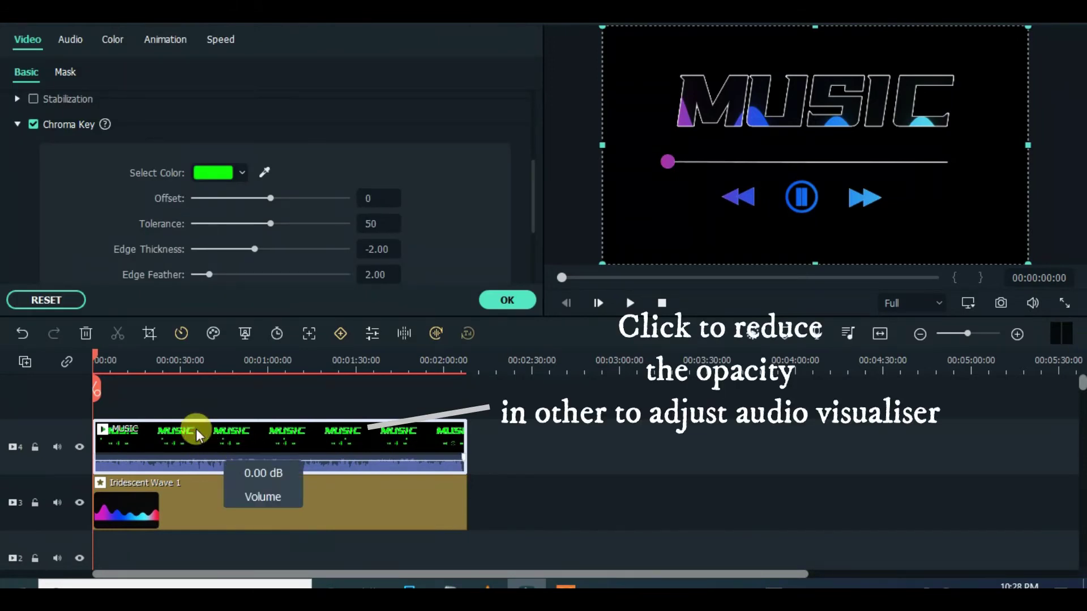
scroll(535, 136, up, 5)
click(17, 129)
click(17, 130)
drag(346, 203, 244, 202)
Set the Iridescent Wave 1 effect's intensity to 0.46 and Position Y to 78.81, and preview it behind the MUSIC text
click(201, 509)
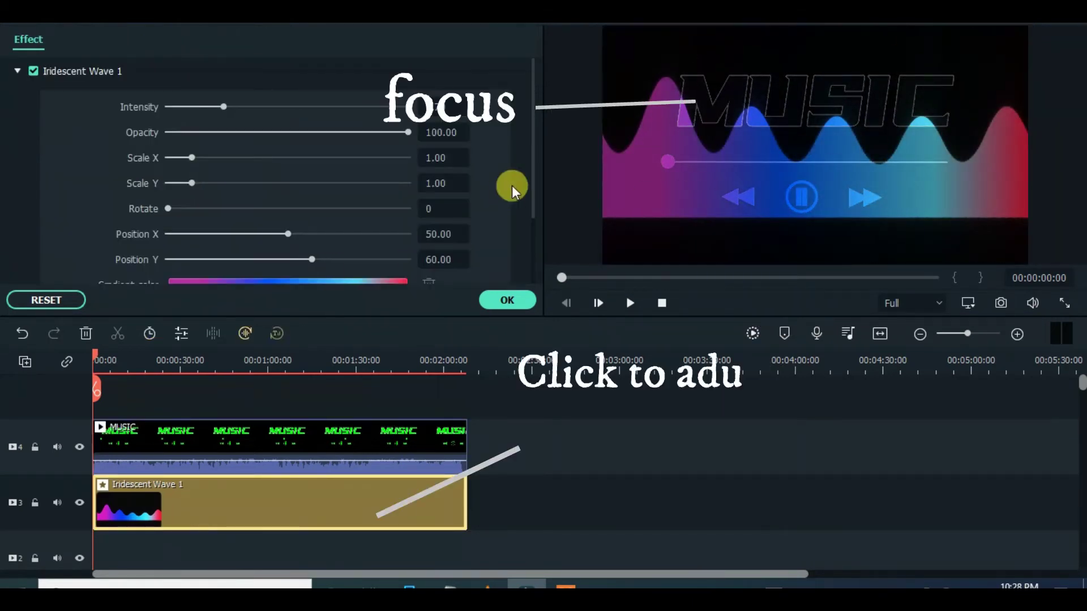
drag(225, 71, 216, 74)
drag(290, 204, 357, 224)
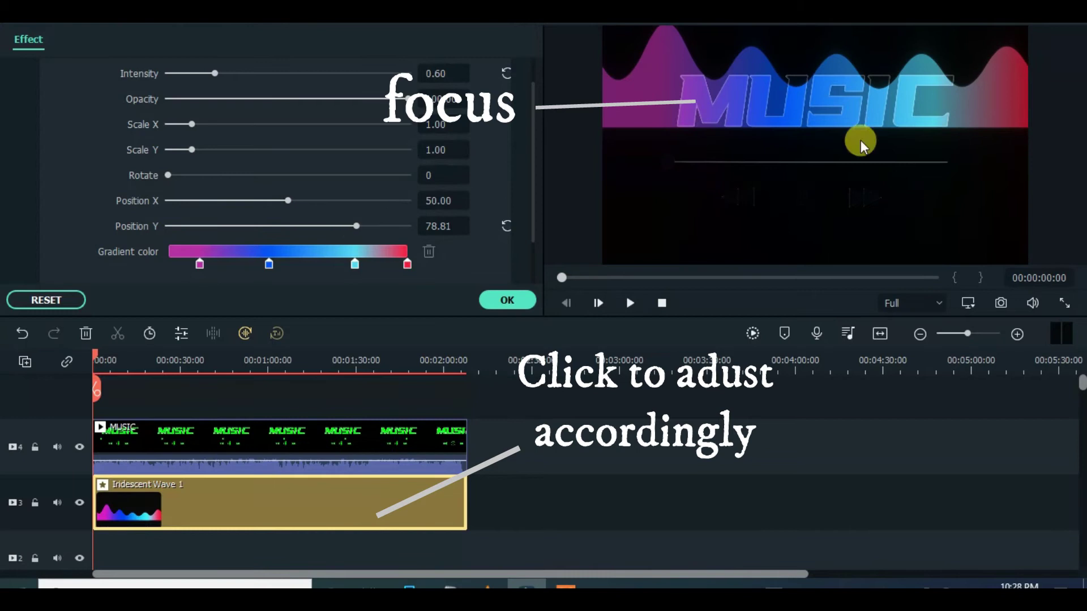
drag(222, 71, 205, 73)
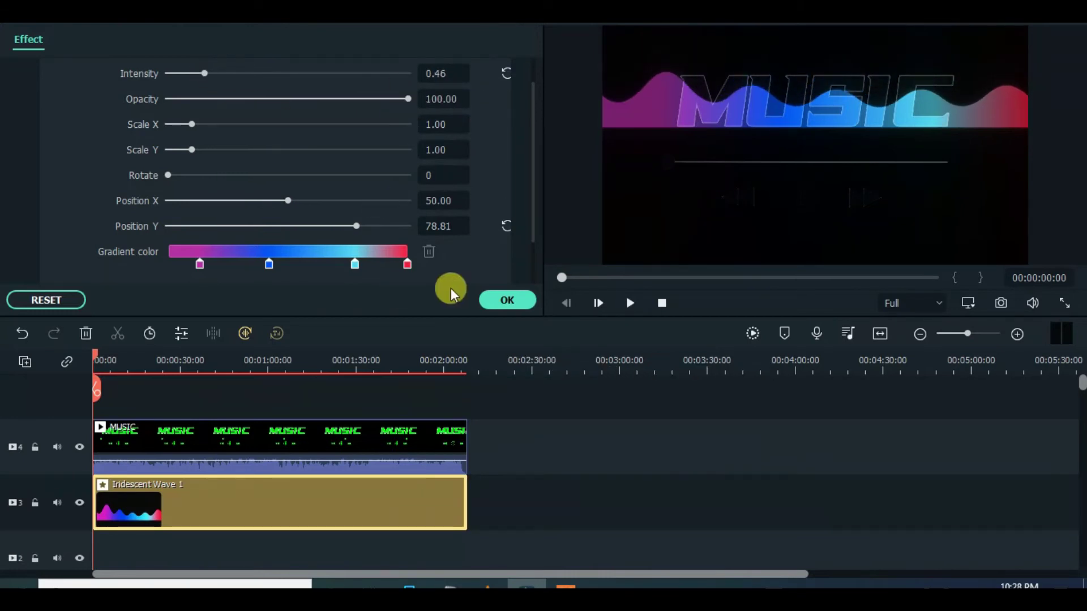
click(630, 304)
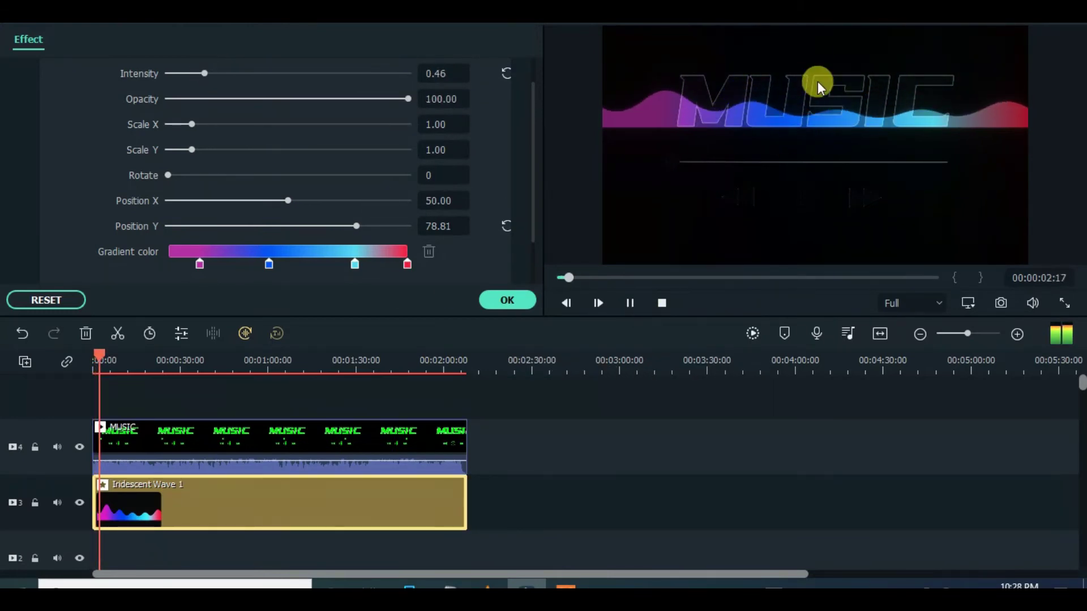
click(628, 303)
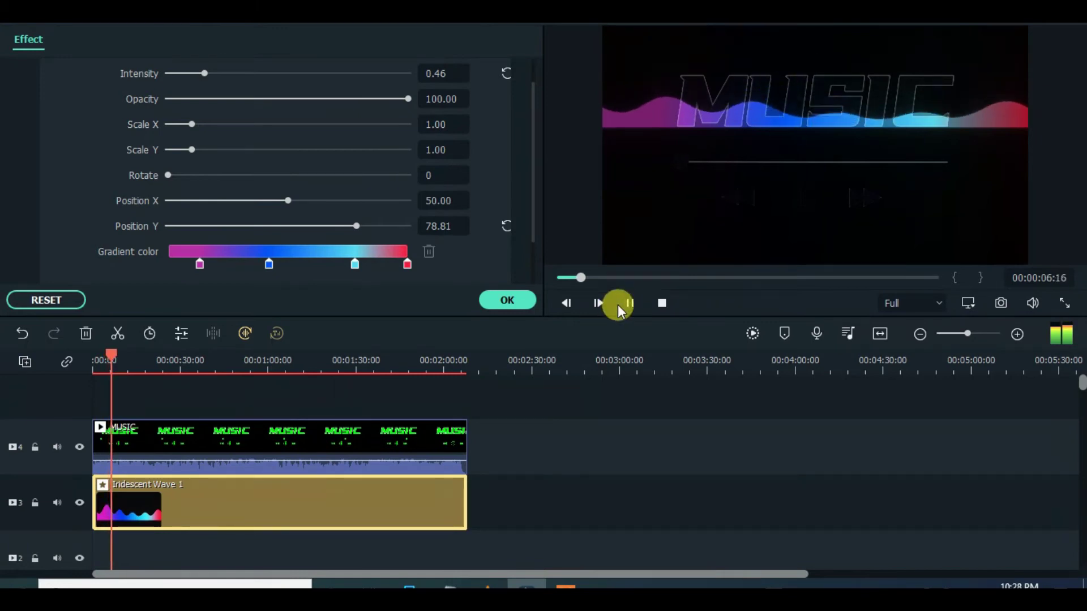
Raise the Iridescent Wave 1 effect's intensity to 0.51 and preview the stronger wave behind the MUSIC text
drag(203, 74, 207, 73)
click(630, 303)
click(630, 303)
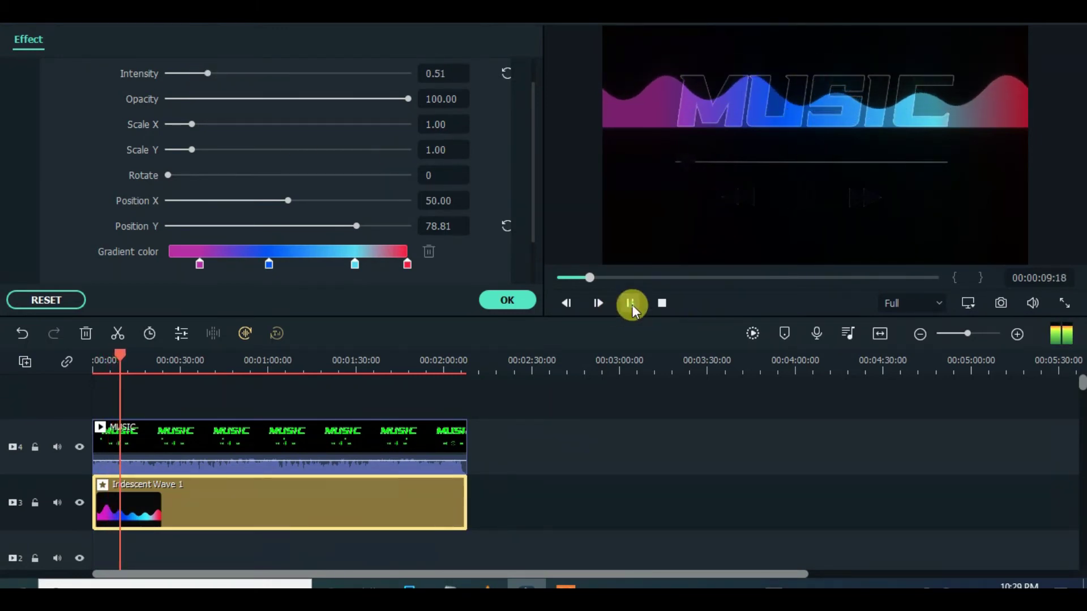
Copy the Iridescent Wave 1 effect, move the MUSIC clip to track 5, and paste the copy from the start of track 4
click(22, 364)
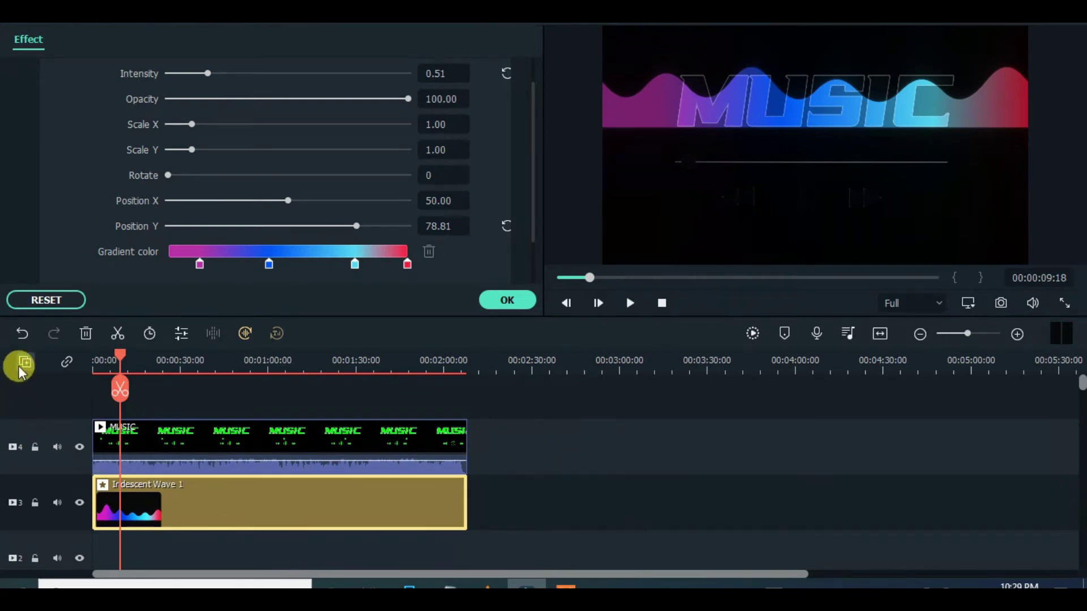
mouse_move(138, 497)
click(243, 491)
right_click(169, 491)
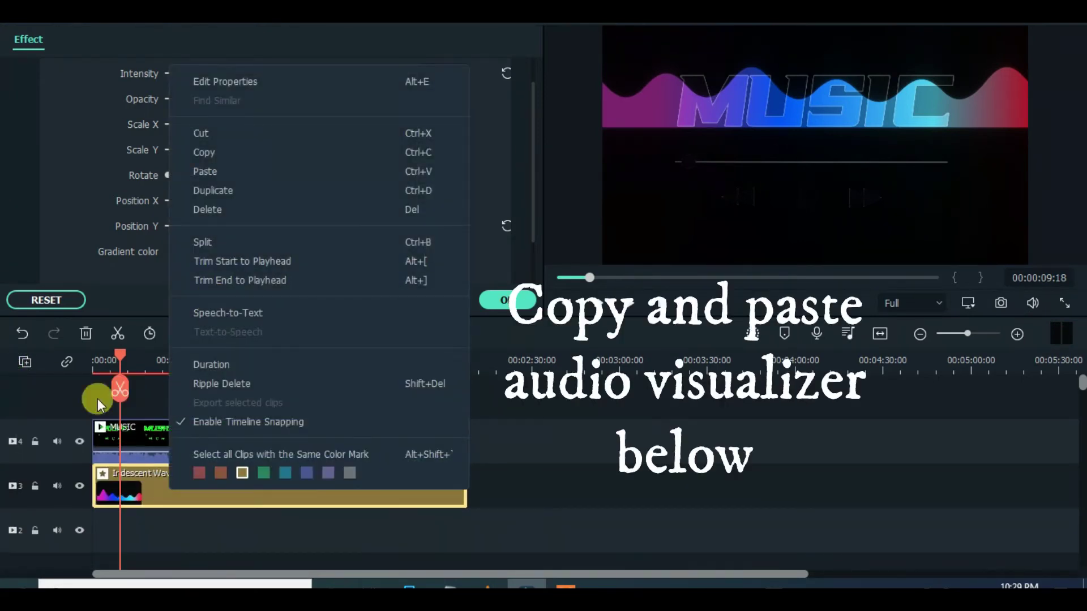
click(201, 151)
drag(116, 358, 94, 360)
drag(187, 435, 186, 399)
click(66, 487)
right_click(108, 491)
click(161, 127)
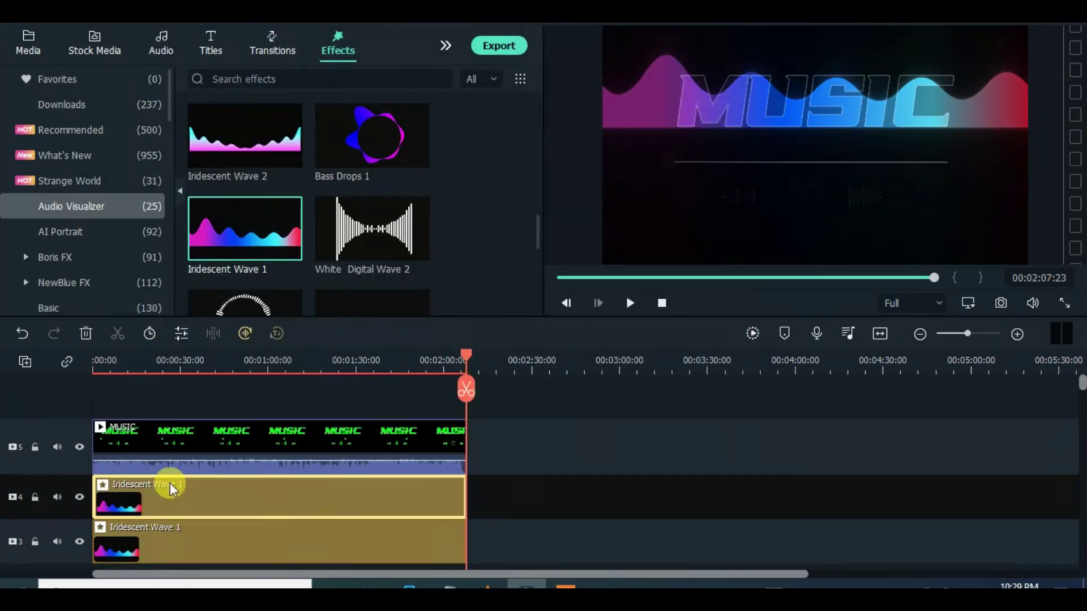
drag(461, 357, 96, 360)
Set the track 4 visualizer to intensity 0.43, Position X 49.01 and Position Y 68.21 so it sits behind the progress line
double_click(174, 478)
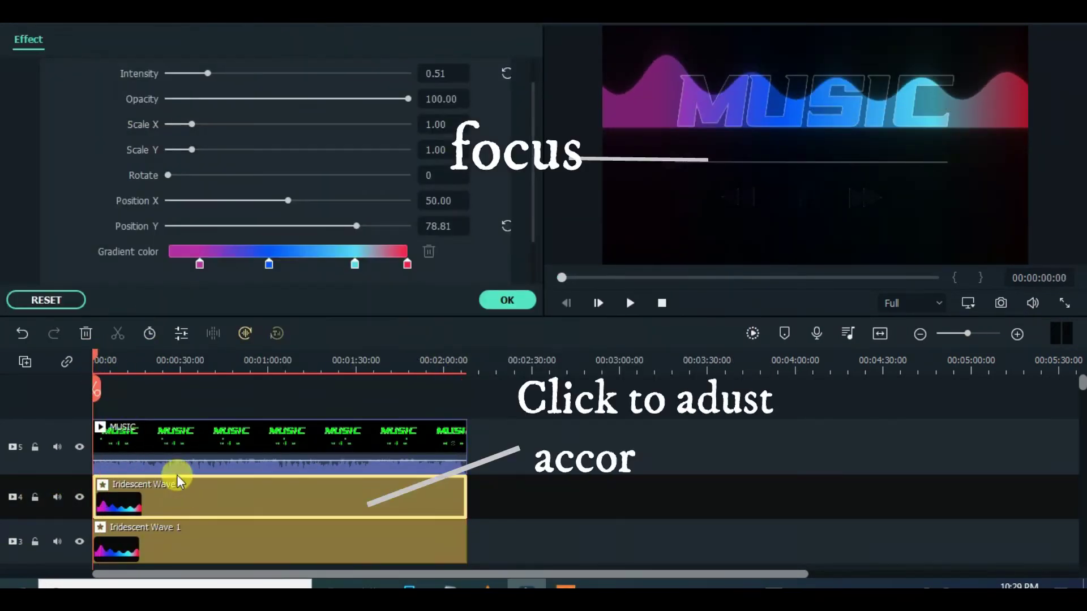
drag(288, 200, 284, 200)
click(338, 226)
drag(337, 226, 315, 227)
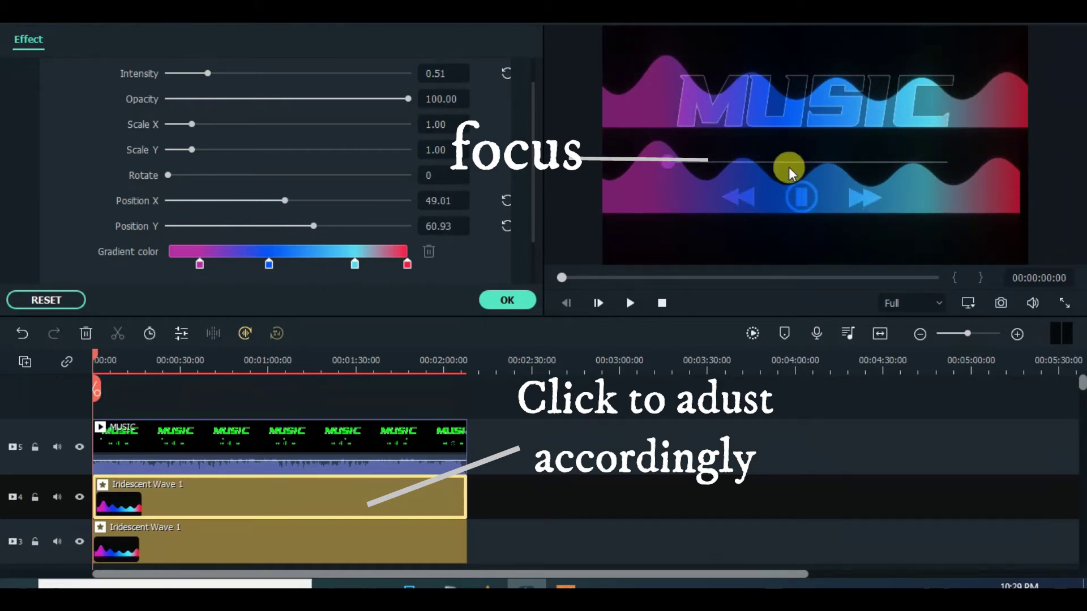
drag(205, 85, 216, 75)
drag(312, 226, 332, 226)
drag(209, 73, 202, 73)
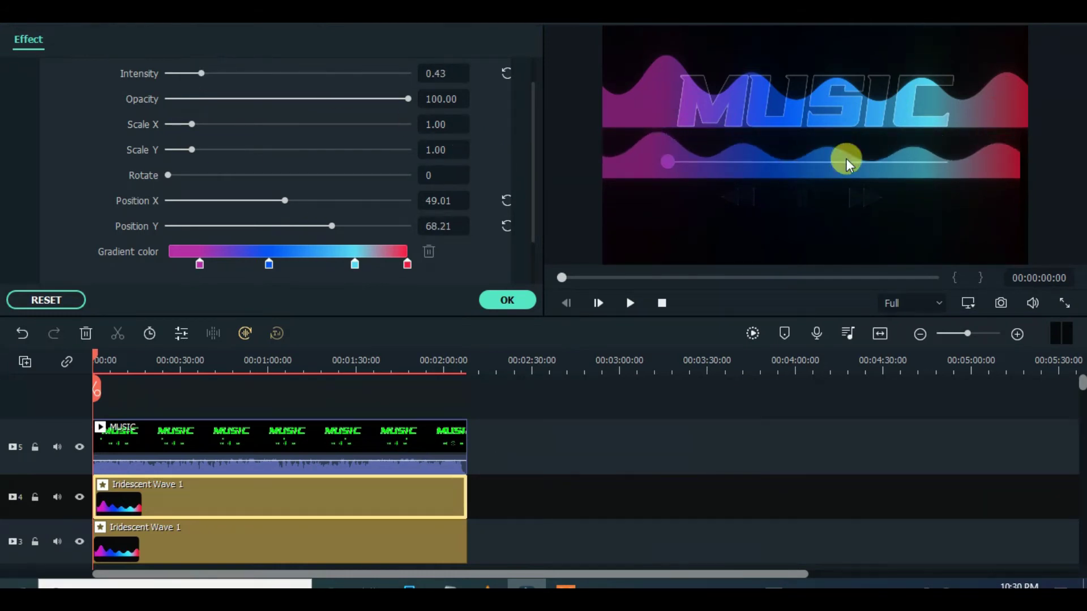
click(506, 300)
Move the MUSIC clip to track 6 and paste a third Iridescent Wave 1 at the start of track 5
click(170, 432)
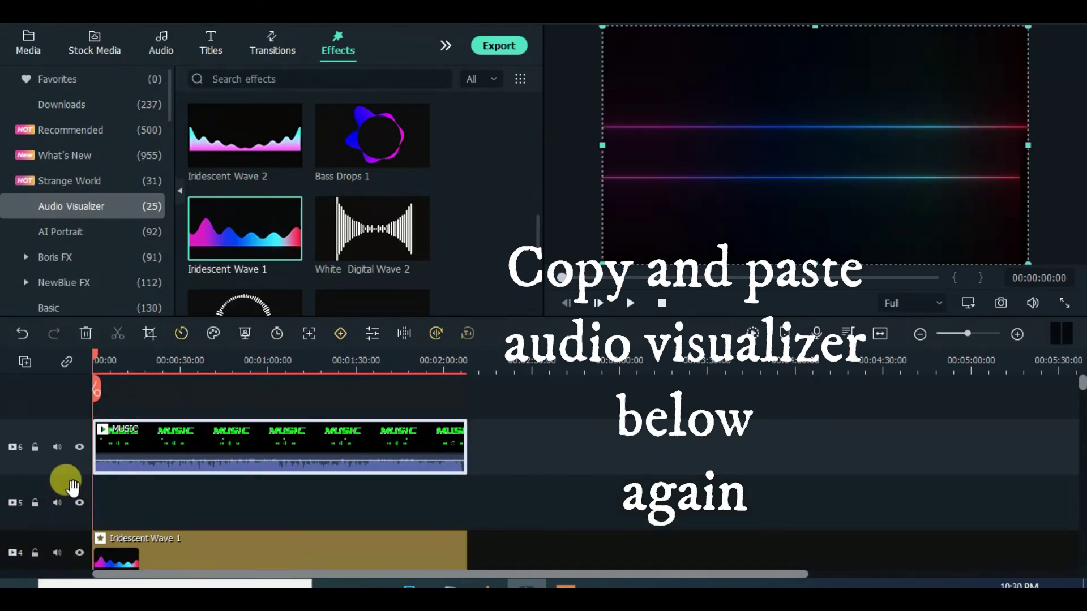
right_click(108, 501)
click(148, 110)
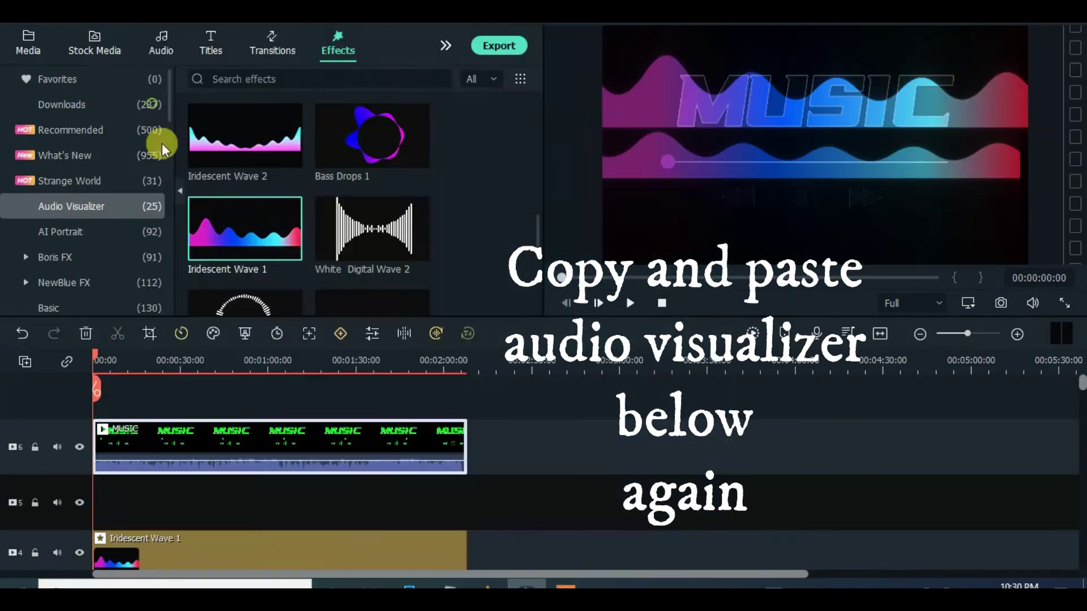
right_click(24, 376)
click(250, 492)
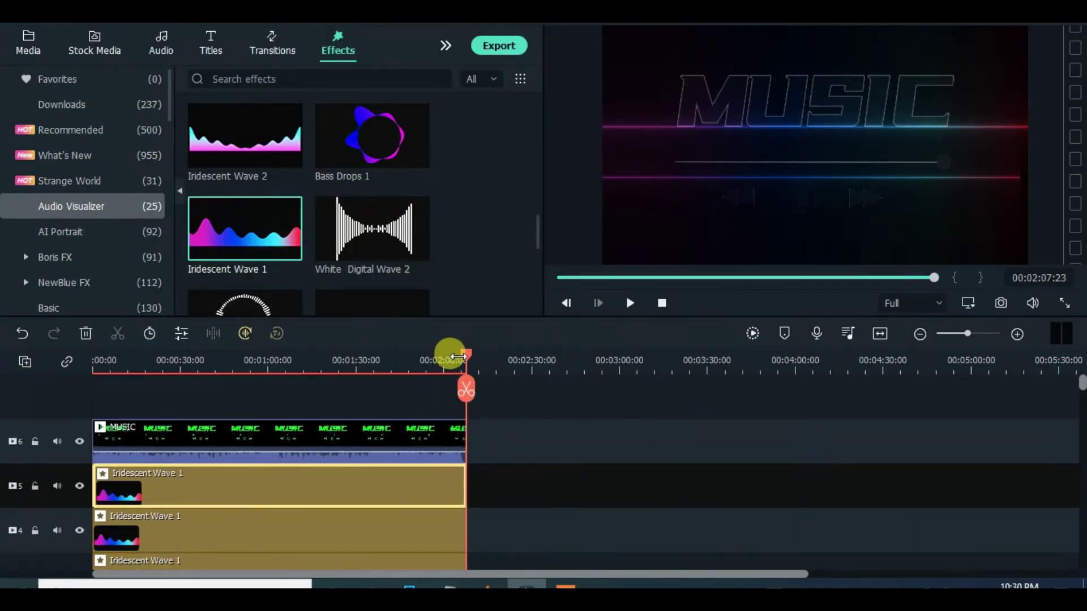
drag(459, 357, 66, 419)
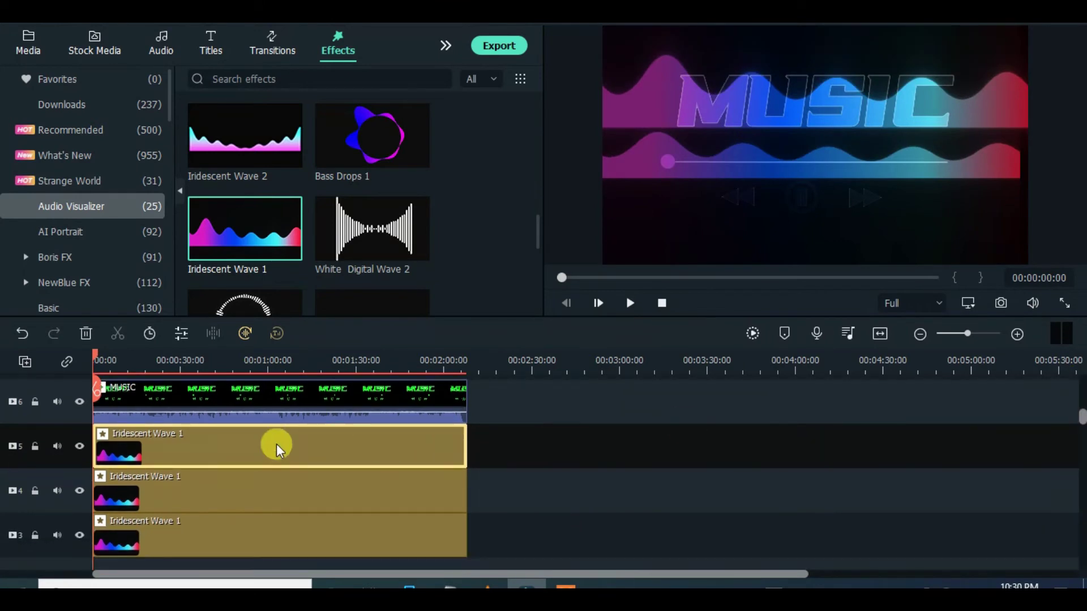
Lower the track 5 visualizer behind the playback symbols, play it back briefly, and render the timeline preview
double_click(274, 447)
drag(346, 230, 308, 232)
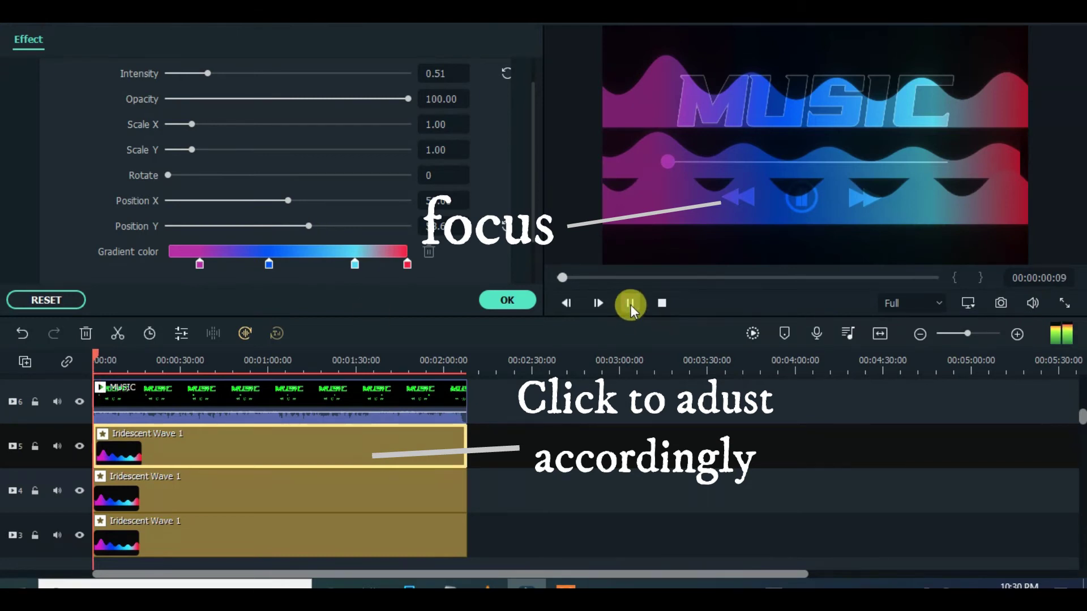
click(562, 278)
click(629, 303)
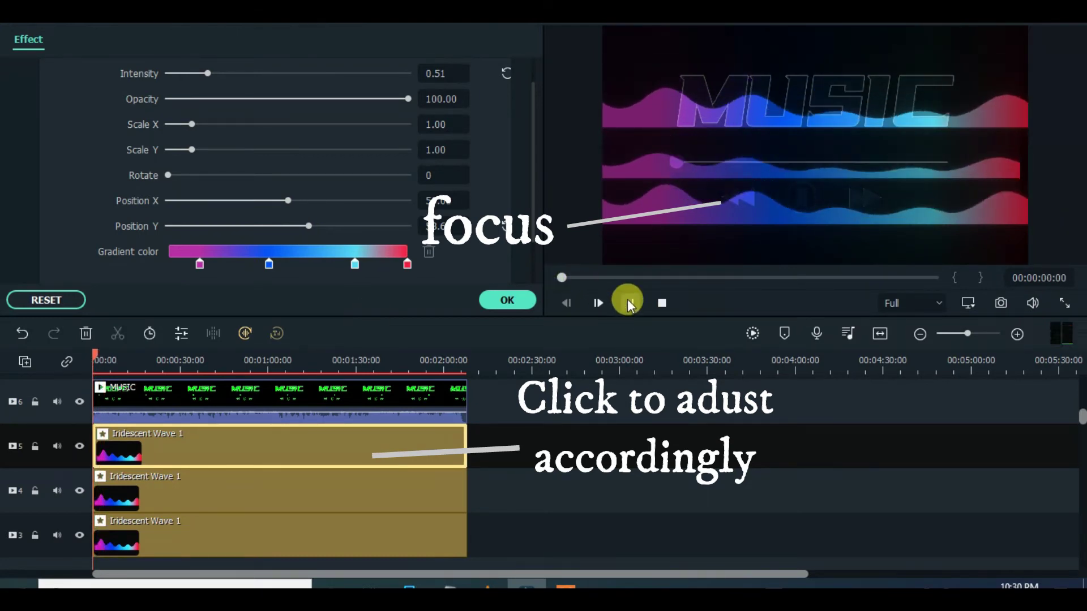
click(753, 334)
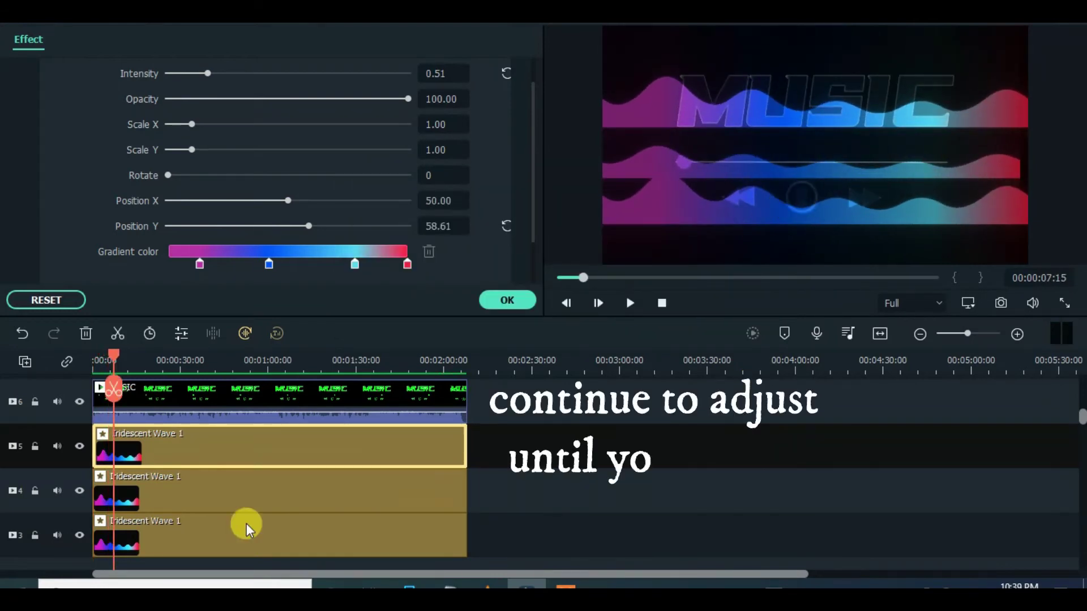
Fine-tune the track 4 visualizer to intensity 0.45, Position X 48.68 and Position Y 69.21, and the track 3 visualizer to intensity 0.46
click(220, 488)
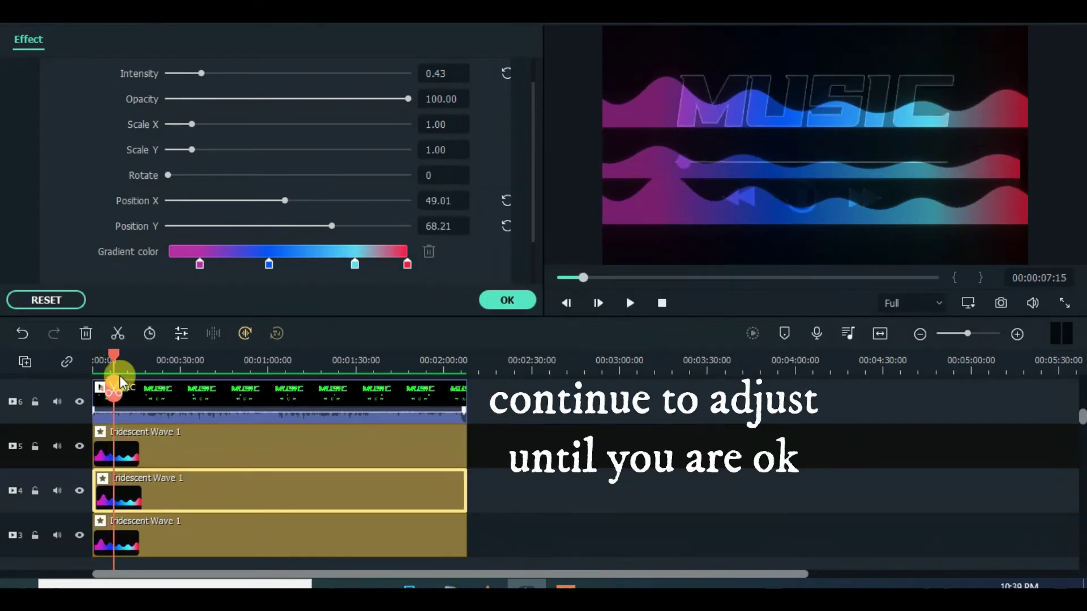
click(117, 368)
click(181, 437)
drag(209, 73, 203, 74)
click(279, 493)
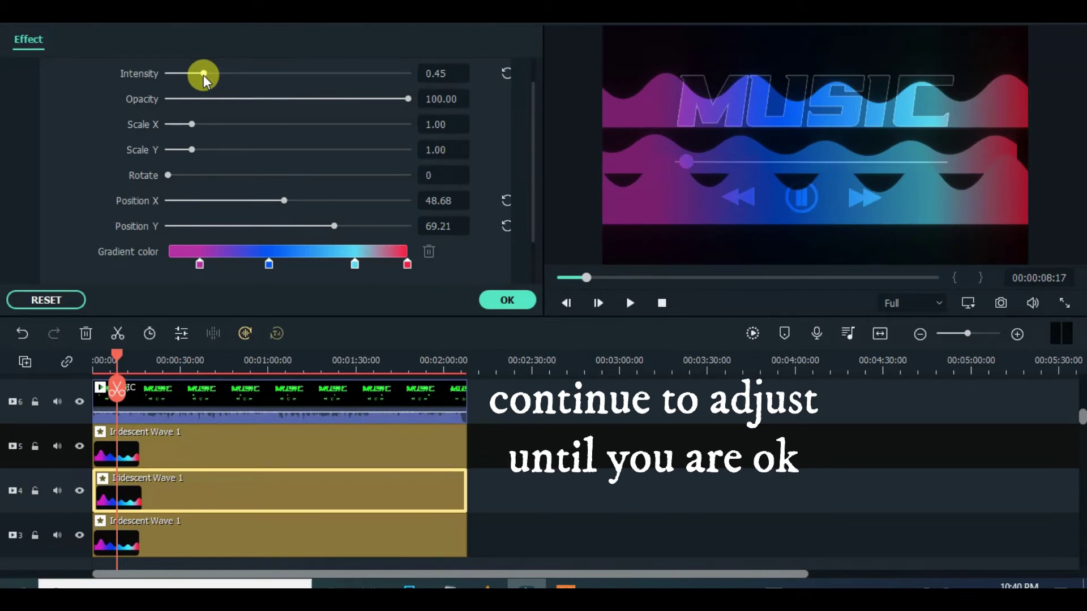
click(504, 300)
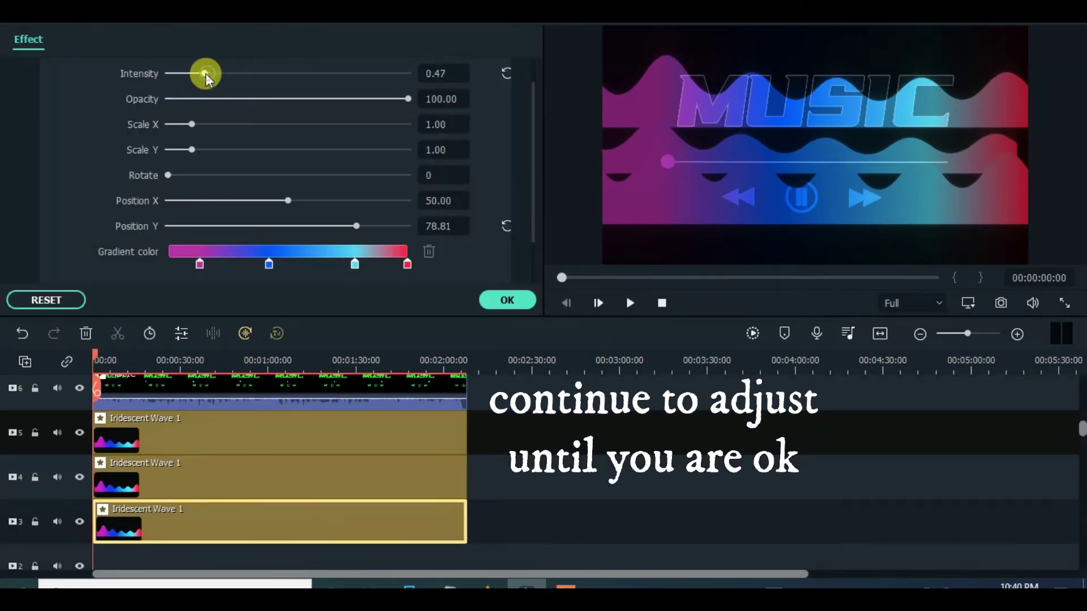
drag(206, 73, 204, 73)
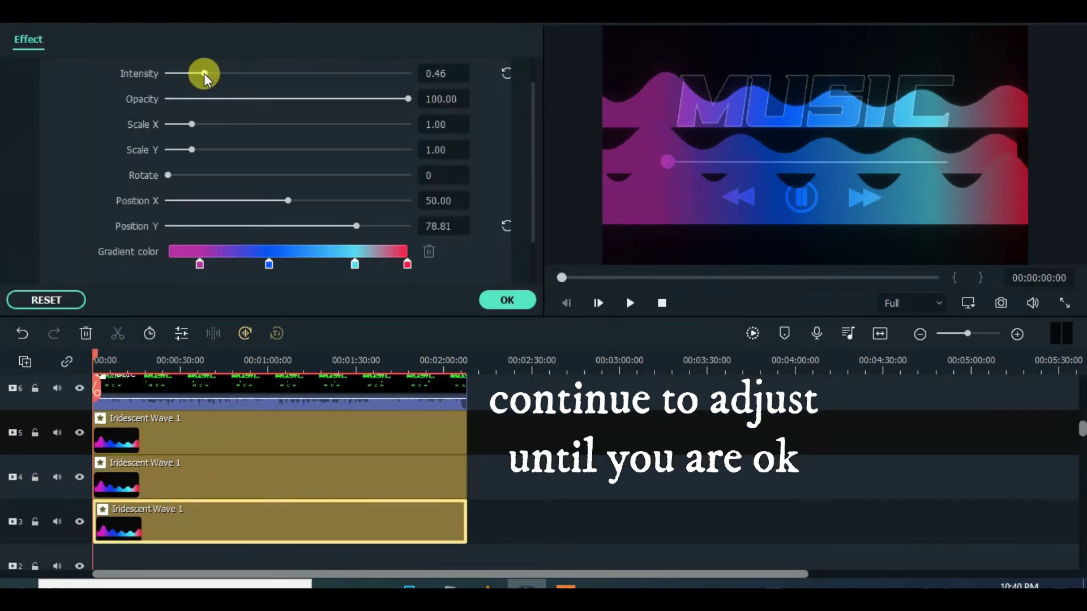
Restore the MUSIC clip's opacity to 100% and render the timeline preview
click(265, 420)
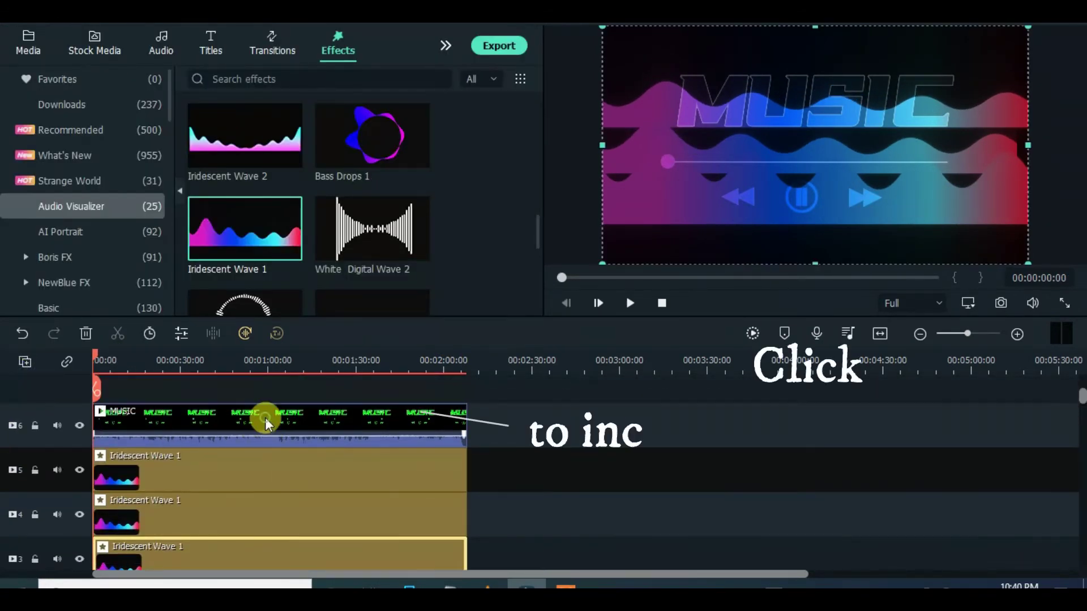
drag(246, 203, 353, 202)
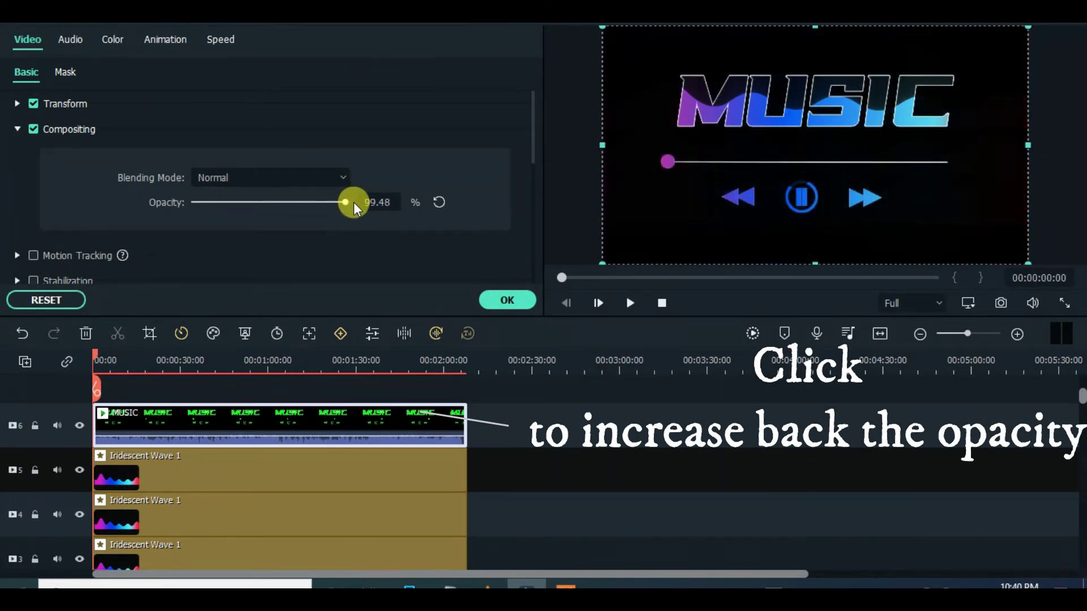
click(750, 336)
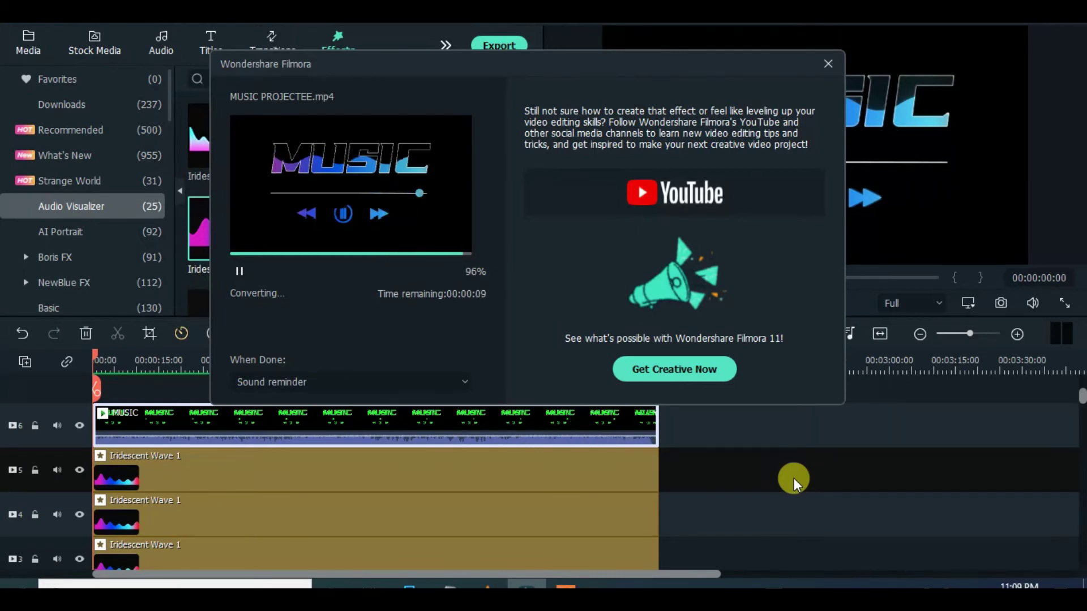
Close the export window and clear the timeline by deleting all clips and the empty tracks
click(826, 65)
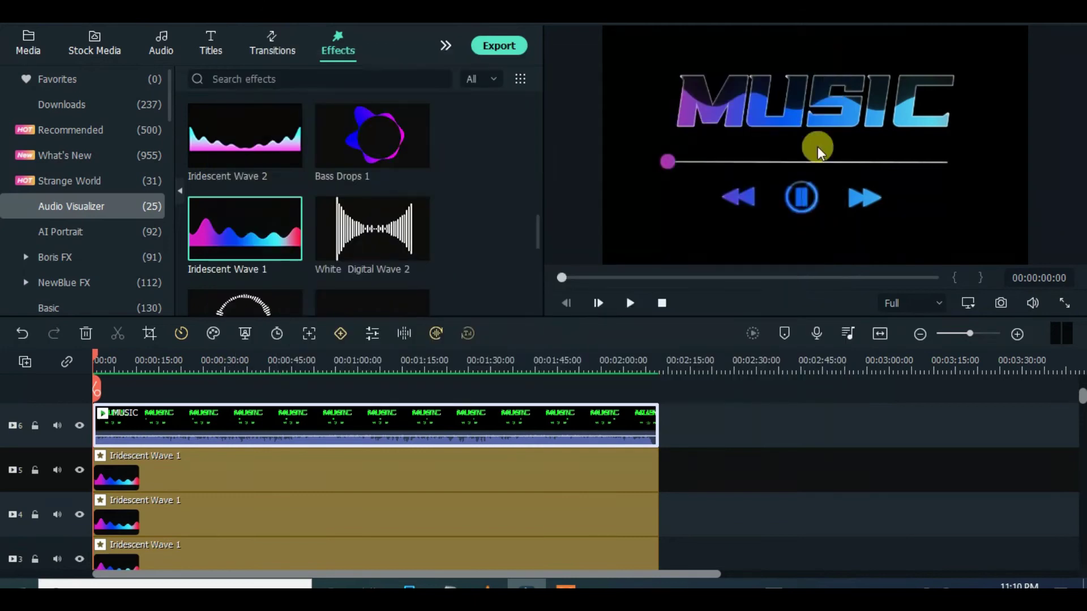
drag(461, 396, 497, 456)
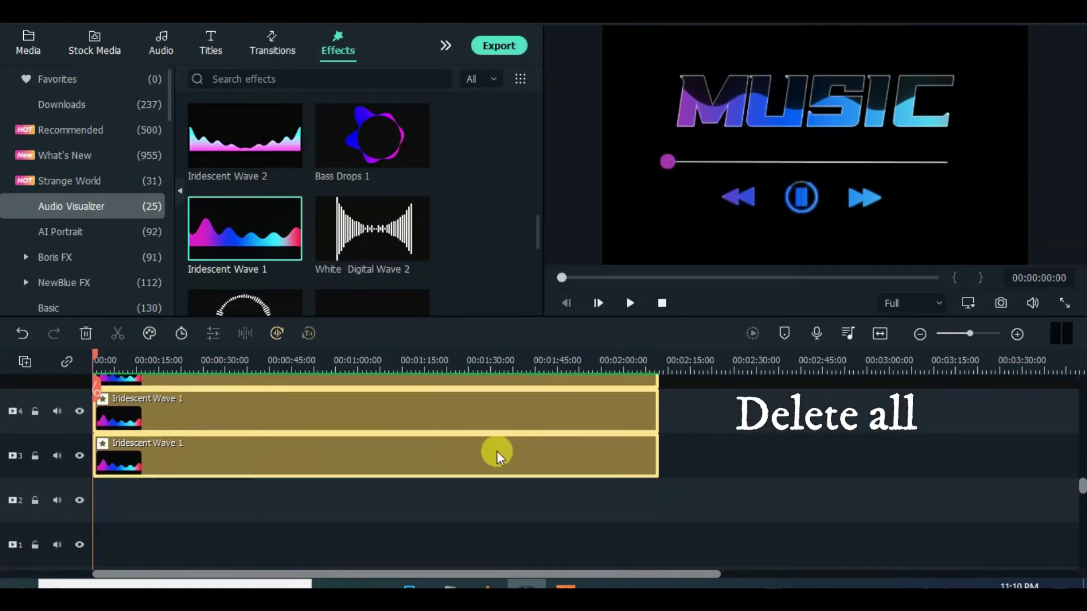
click(87, 334)
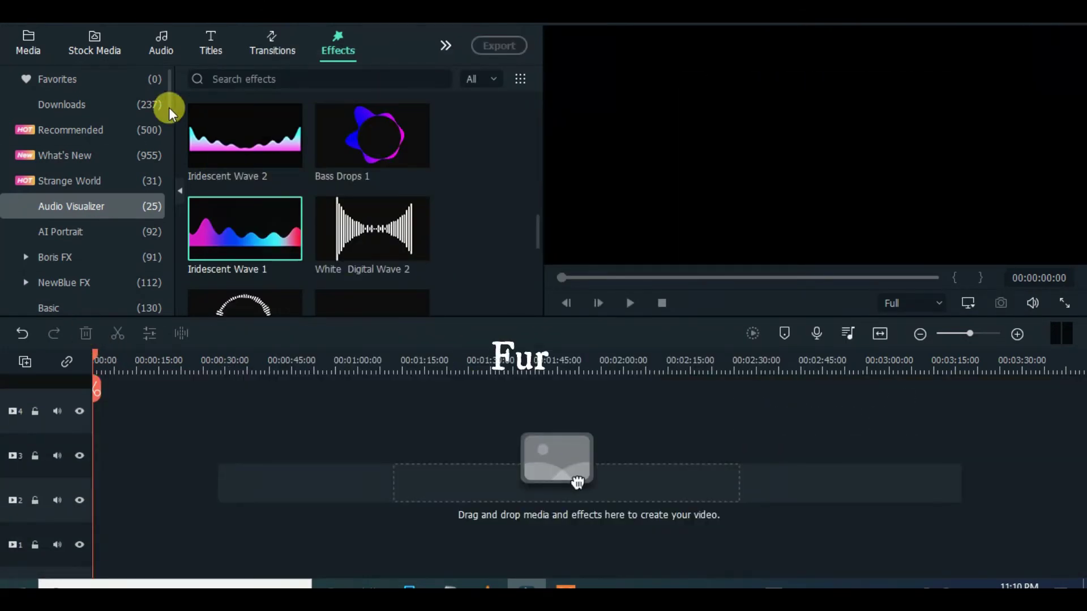
click(22, 46)
click(83, 74)
click(25, 361)
click(79, 438)
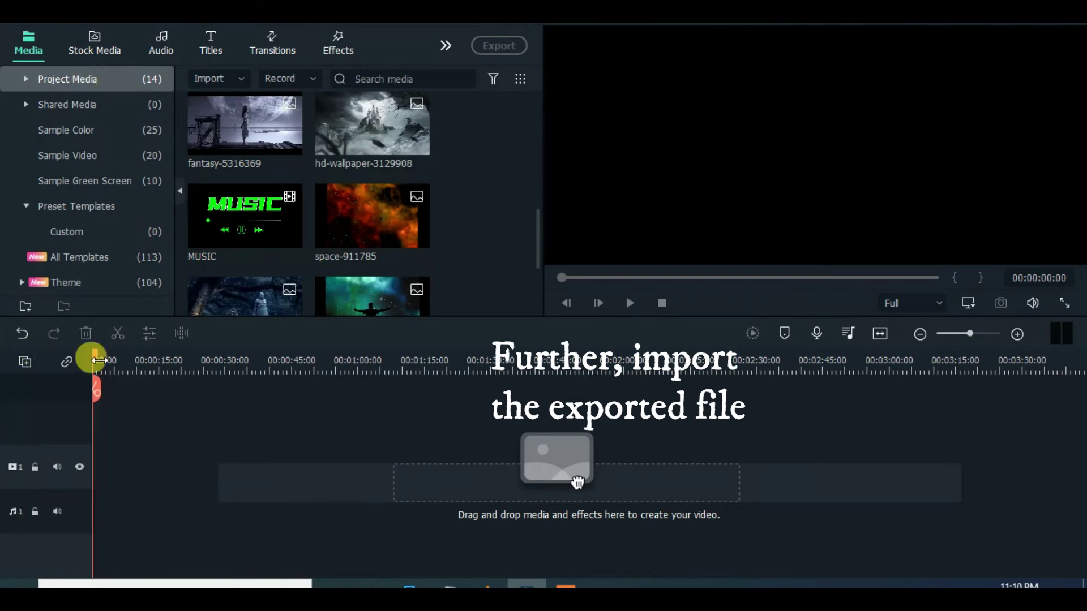
Import the exported MUSIC PROJECTEE video and place it at the start of video track 1
click(213, 78)
click(259, 107)
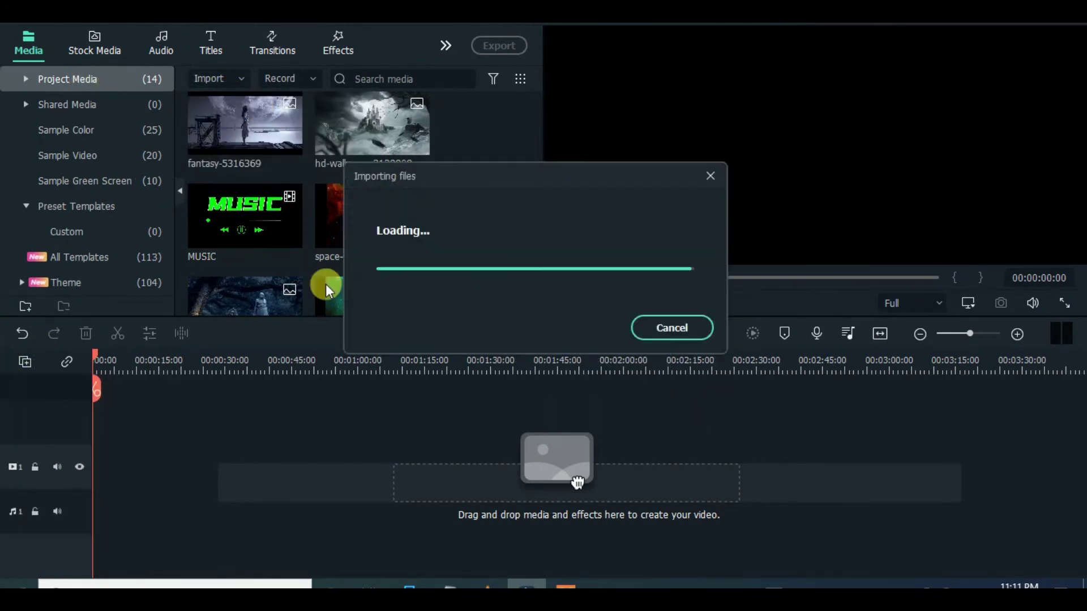
mouse_move(534, 223)
mouse_down()
mouse_move(538, 262)
mouse_move(512, 306)
mouse_move(536, 223)
mouse_up()
drag(371, 219, 94, 455)
drag(262, 471, 308, 466)
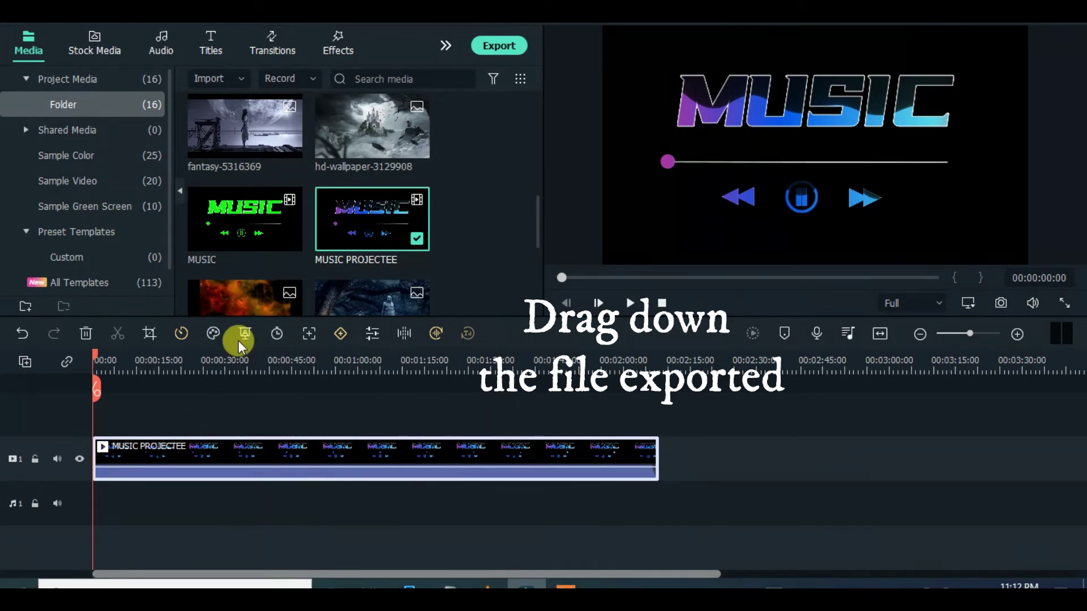
Add the cut-out woman picture at the start of track 2 and shrink it into the lower-right corner of the frame
drag(538, 213, 538, 284)
drag(223, 262, 149, 441)
double_click(126, 444)
drag(875, 28, 971, 119)
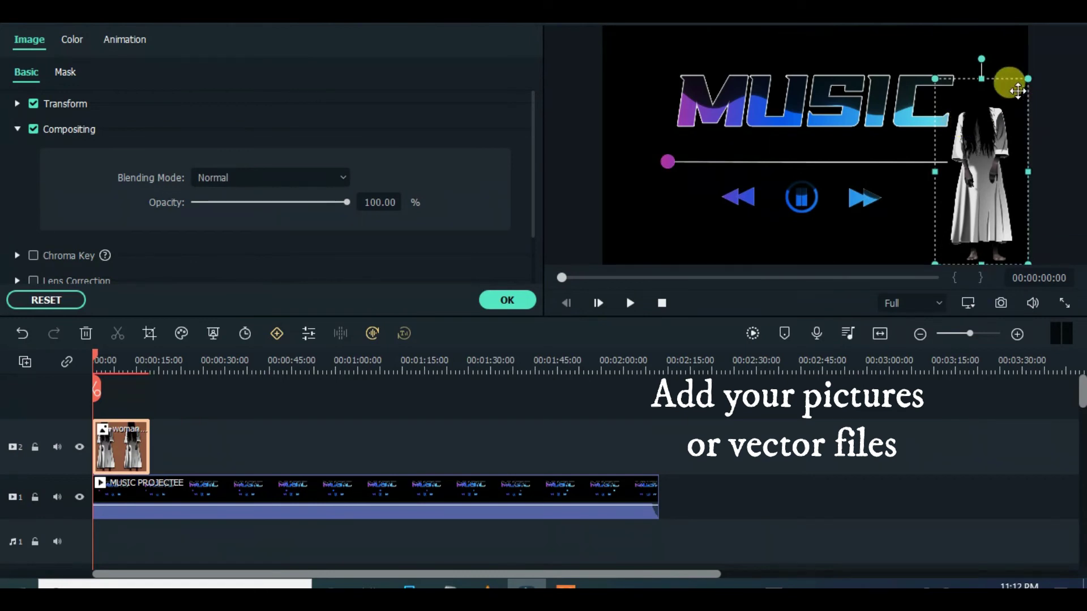
click(508, 301)
Add the tombstone, universe, woman-3006823 and fantasy-5316369 pictures one after another on track 2, extending the last one
click(149, 361)
drag(538, 286, 543, 252)
drag(371, 142, 189, 437)
drag(245, 233, 277, 462)
drag(347, 235, 349, 447)
drag(536, 260, 527, 182)
drag(245, 229, 412, 436)
drag(417, 437, 487, 438)
Add the space-911785 and adult-3086302 pictures to track 2, filling it to the end of MUSIC PROJECTEE
drag(539, 188, 538, 260)
drag(219, 164, 569, 436)
drag(537, 260, 536, 122)
drag(244, 229, 589, 439)
Crop the background pictures on track 2 to fit the video frame
mouse_move(148, 353)
mouse_down()
mouse_move(109, 351)
mouse_move(168, 354)
mouse_up()
right_click(198, 447)
click(243, 238)
right_click(266, 451)
click(313, 239)
right_click(342, 450)
double_click(425, 444)
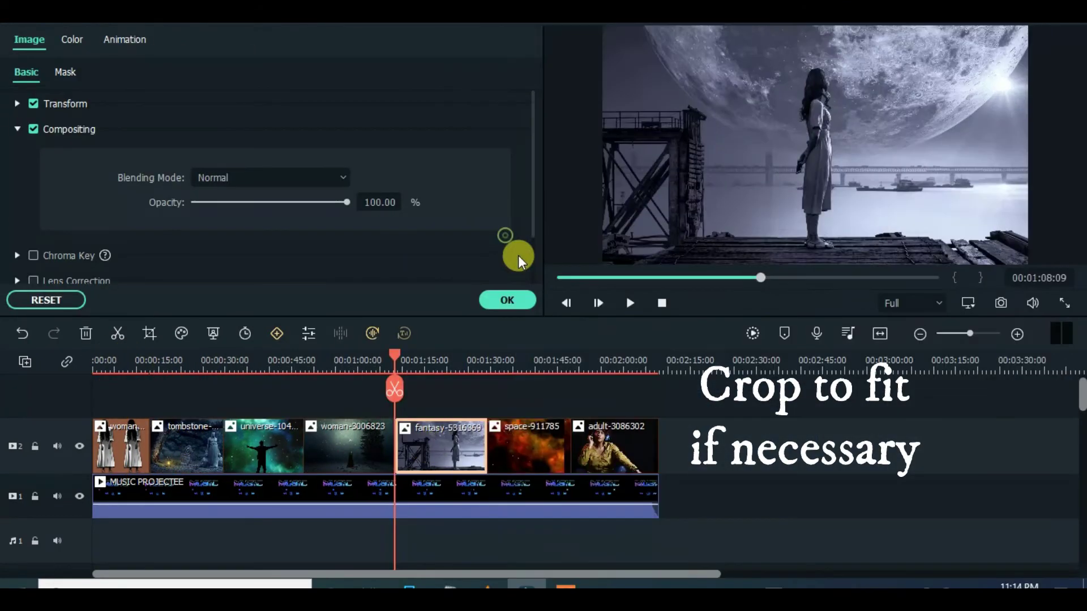
click(525, 448)
click(616, 446)
right_click(616, 446)
click(575, 233)
Reduce the tombstone picture's opacity to 28.13% so the visualizer shows through
click(539, 350)
drag(539, 350, 189, 371)
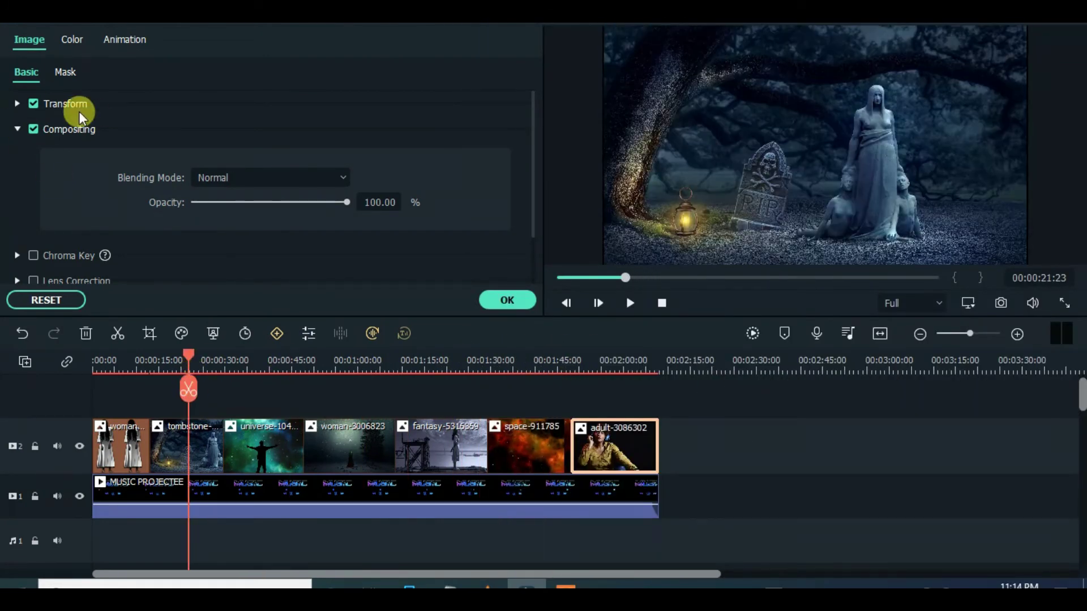
drag(305, 203, 242, 198)
click(192, 442)
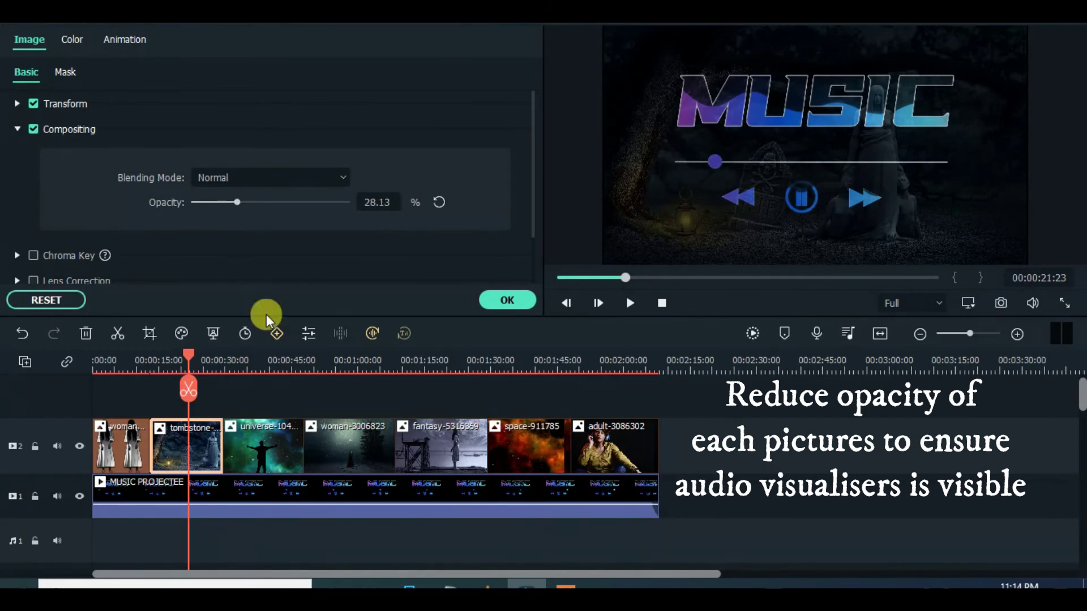
Reduce the universe picture's opacity to reveal the visualizer and set the woman-3006823 picture's opacity to 23.96%
click(253, 457)
drag(348, 203, 232, 200)
drag(222, 359, 318, 366)
click(341, 449)
drag(290, 202, 231, 202)
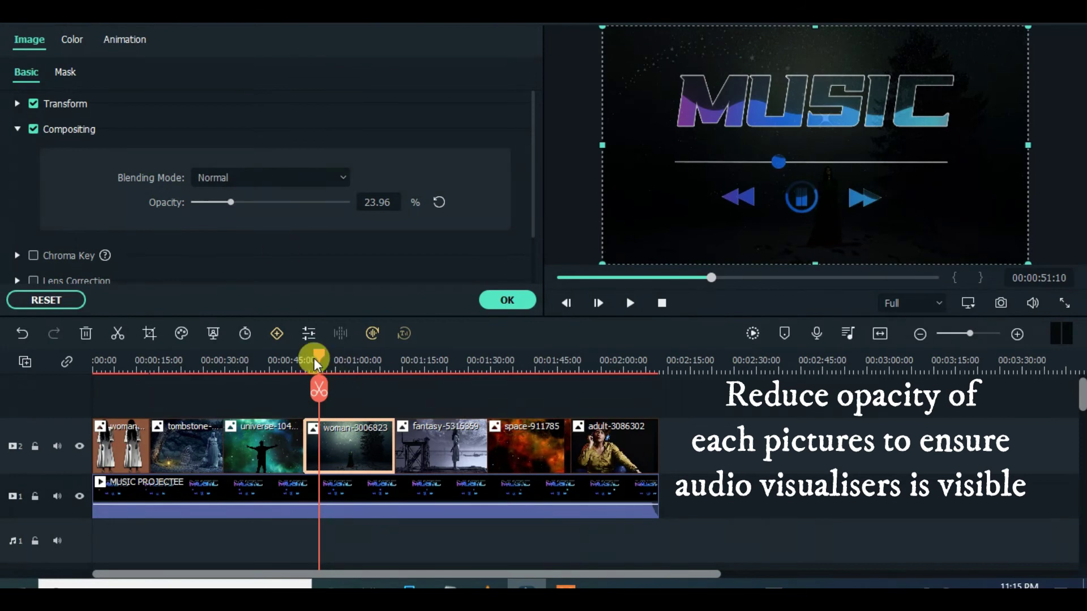
Set the opacity of the fantasy-5316369 picture to 25% and of the space-911785 picture to 24.48%
drag(313, 361, 400, 359)
click(431, 444)
drag(321, 203, 233, 203)
drag(392, 350, 487, 366)
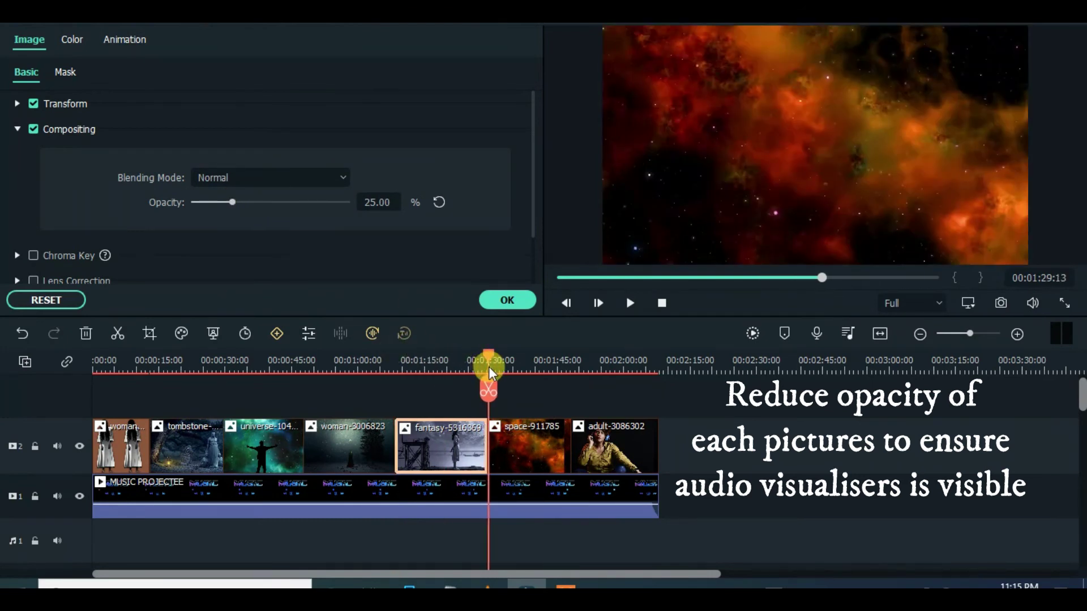
click(539, 443)
drag(341, 204, 232, 198)
Set the adult-3086302 picture's opacity to 20.83%, and render and play the timeline preview from the start
drag(491, 360, 570, 369)
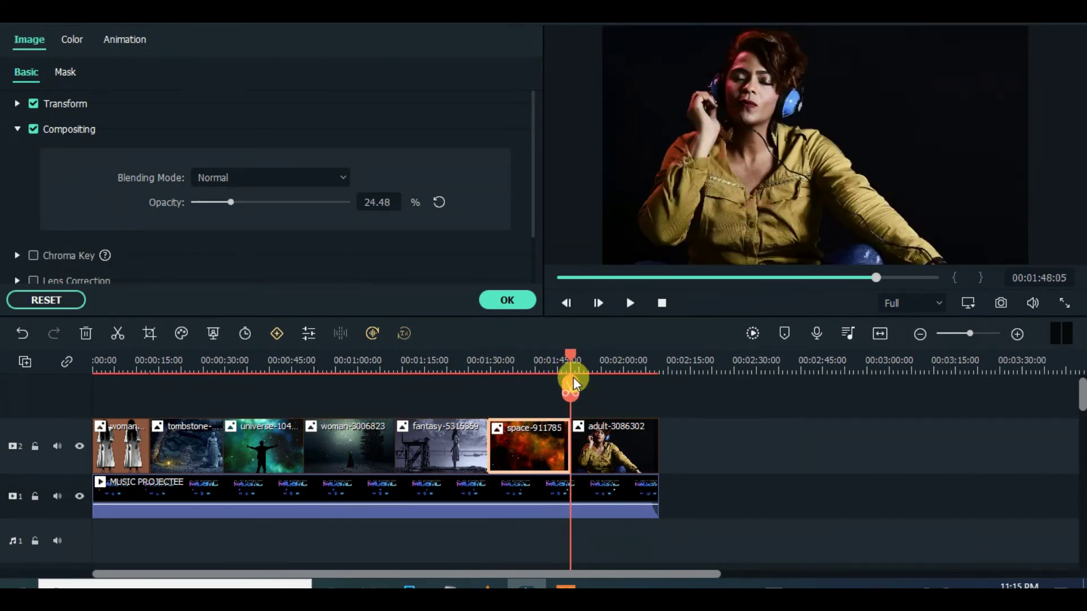
drag(317, 199, 223, 195)
click(558, 278)
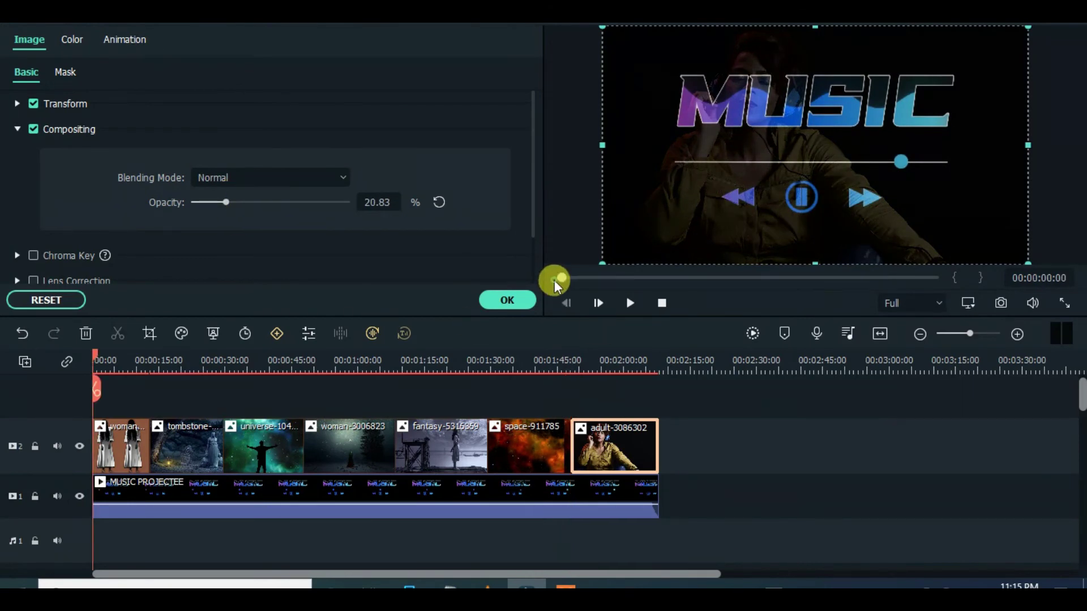
click(753, 333)
click(630, 303)
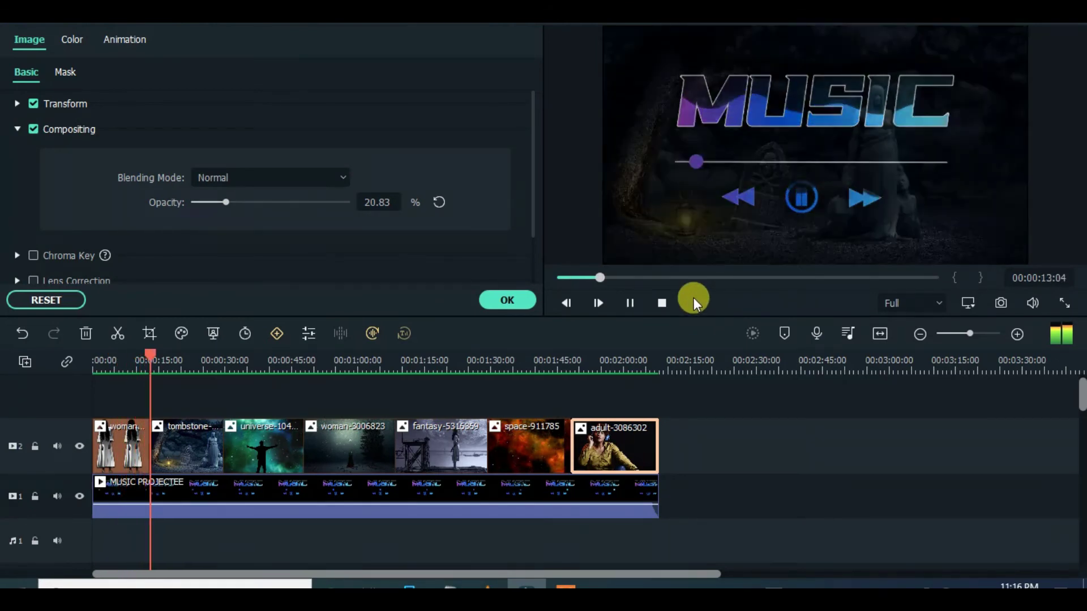
Pause the preview, return the playhead to the timeline start, and accept the picture's settings
click(628, 302)
drag(167, 356, 243, 361)
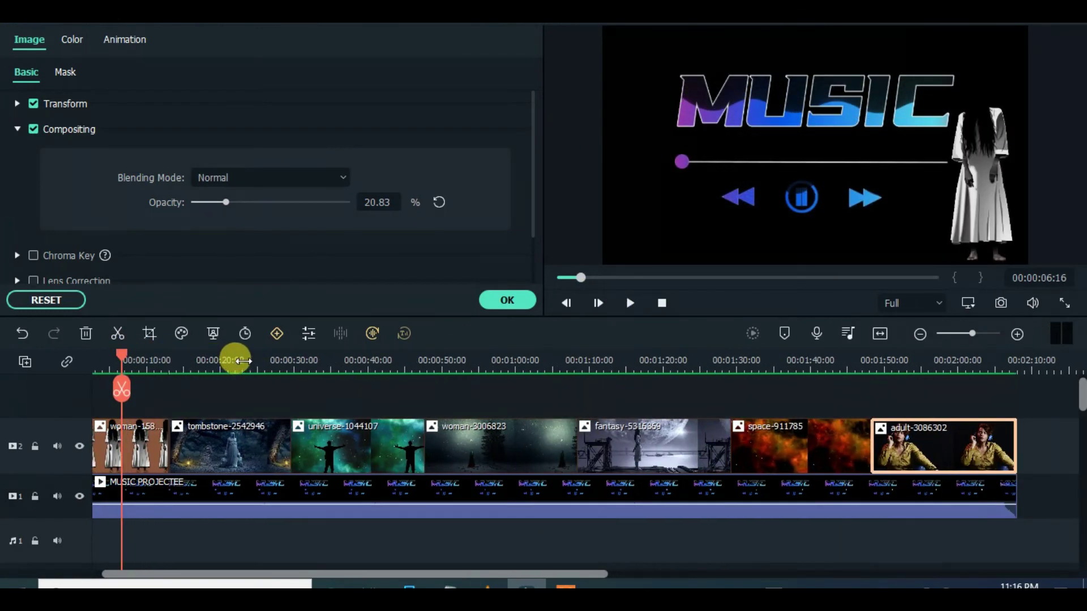
drag(120, 357, 78, 354)
click(484, 294)
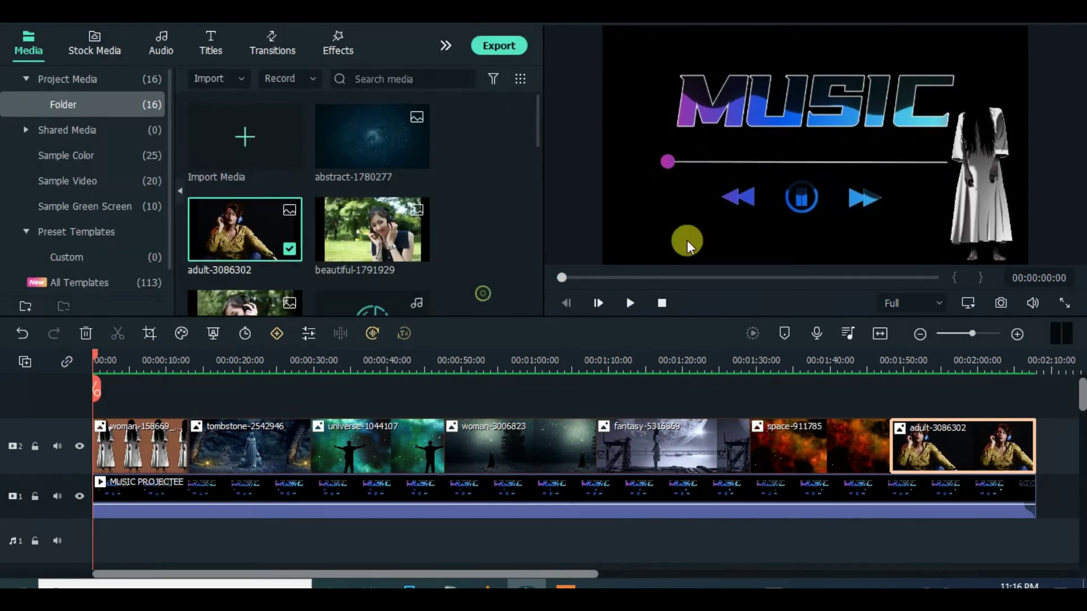
Add a Dissolve transition between the woman-158669 and tombstone pictures and check the change by scrubbing across it
click(259, 52)
drag(356, 253, 188, 443)
click(191, 375)
drag(189, 367, 193, 365)
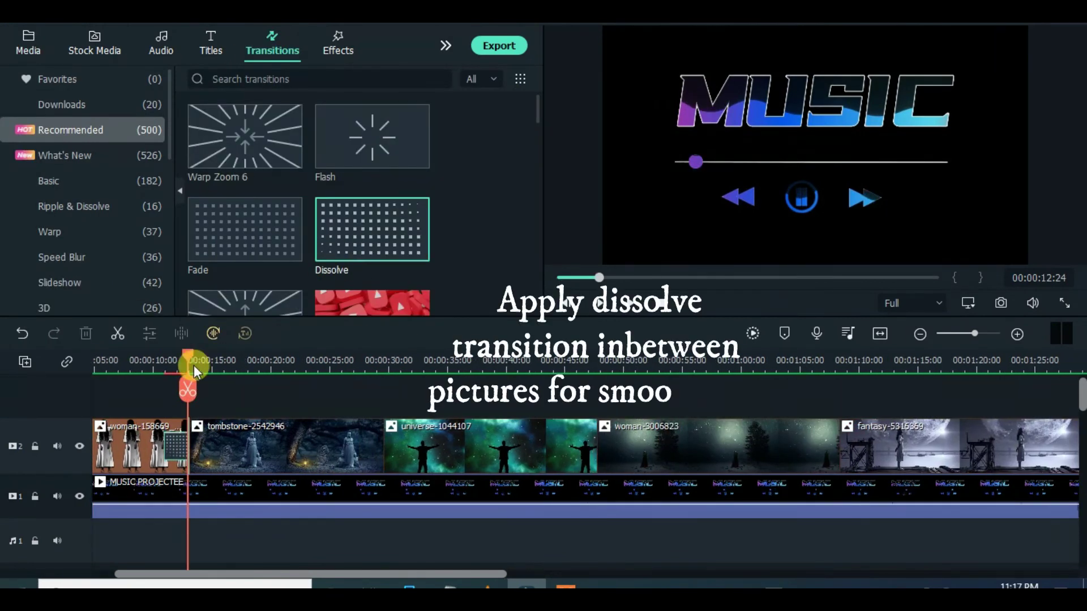
click(184, 442)
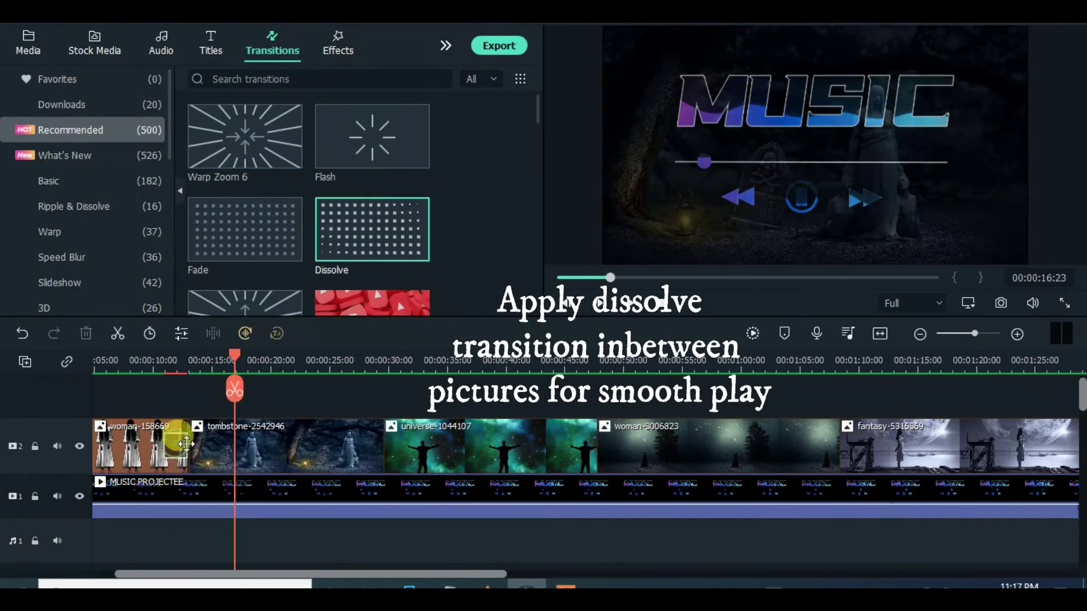
drag(235, 357, 106, 358)
Shift the pictures following the tombstone slightly earlier so that each one adjoins the picture before it
drag(191, 369, 288, 370)
drag(419, 442, 412, 443)
click(295, 446)
drag(724, 365, 625, 362)
drag(624, 450, 620, 450)
drag(849, 447, 844, 448)
drag(878, 364, 764, 367)
click(653, 458)
click(860, 438)
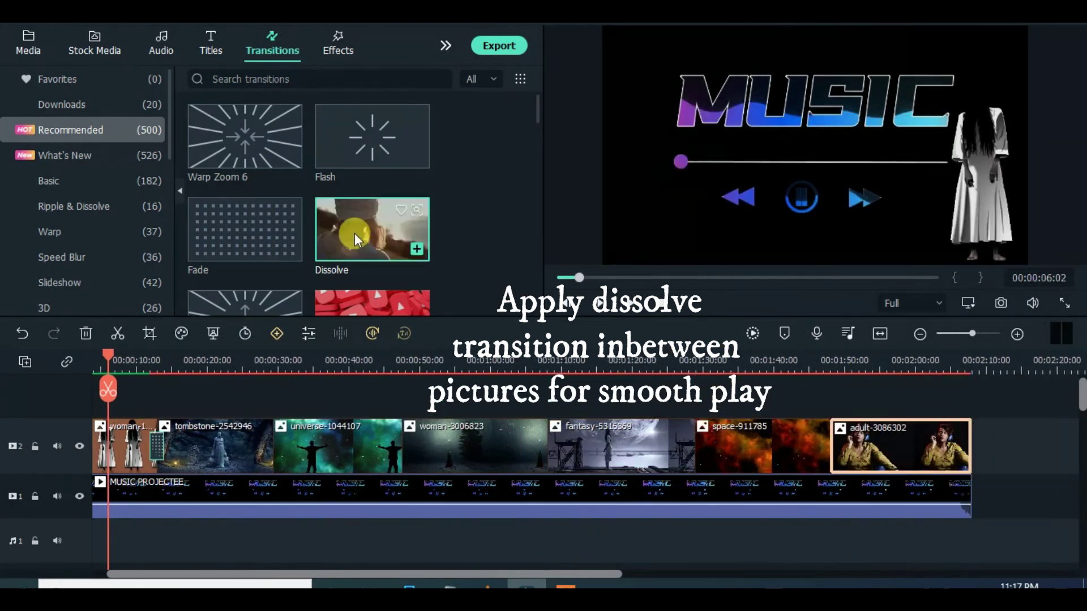
Add Dissolve transitions at the remaining joins between the background pictures, through to the adult-3086302 picture
drag(355, 234, 400, 436)
drag(365, 230, 546, 438)
drag(362, 232, 829, 446)
Set the track height to Small and render the timeline preview with the playhead at the start
drag(106, 353, 80, 354)
click(24, 362)
mouse_move(119, 487)
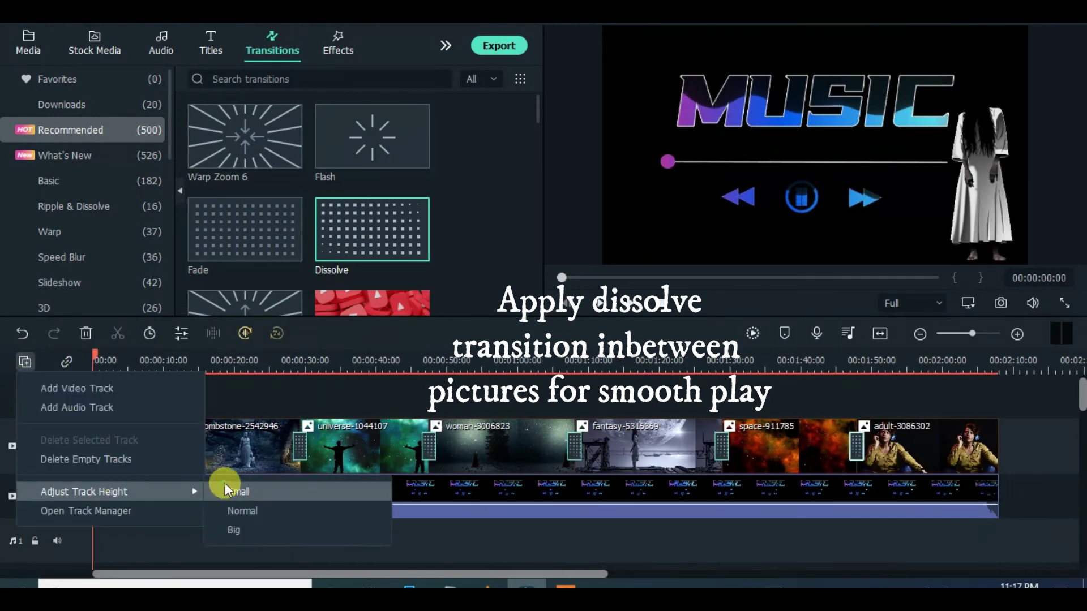
click(228, 490)
click(752, 334)
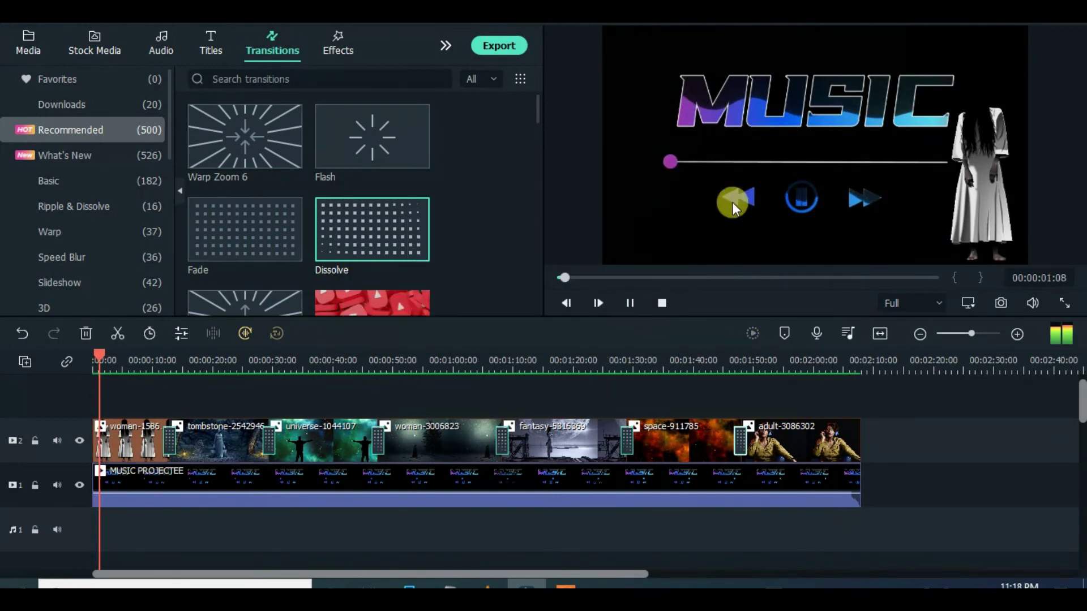